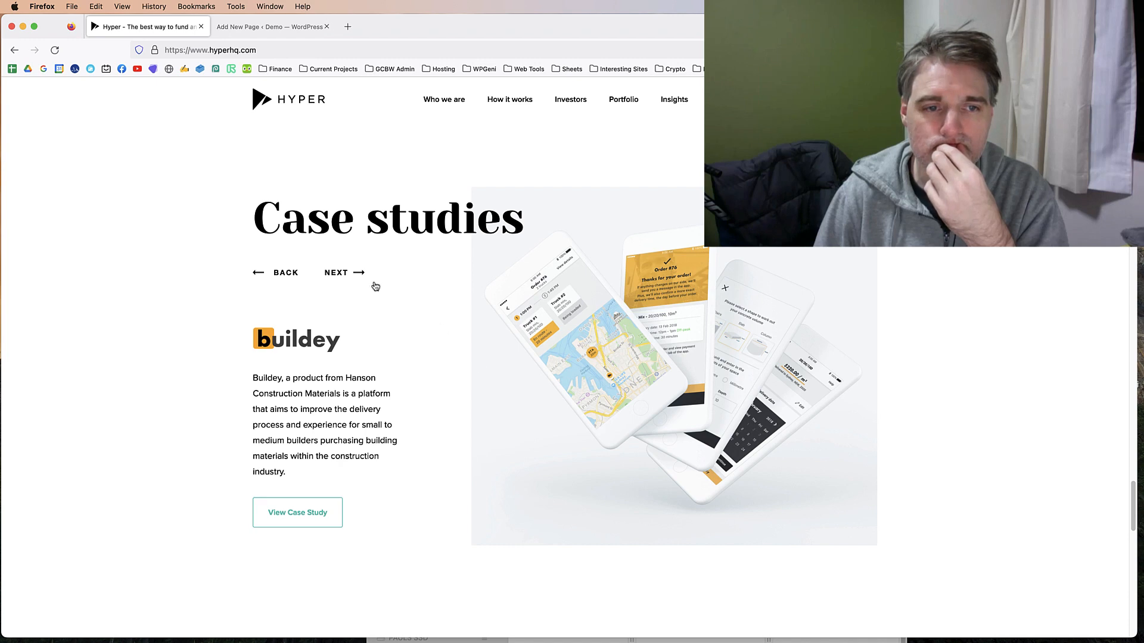
Step: Cycle back and forth through the Case studies slider on the Hyper site to examine how its slides and navigation behave
{"action": "left_click", "coordinate": [341, 274]}
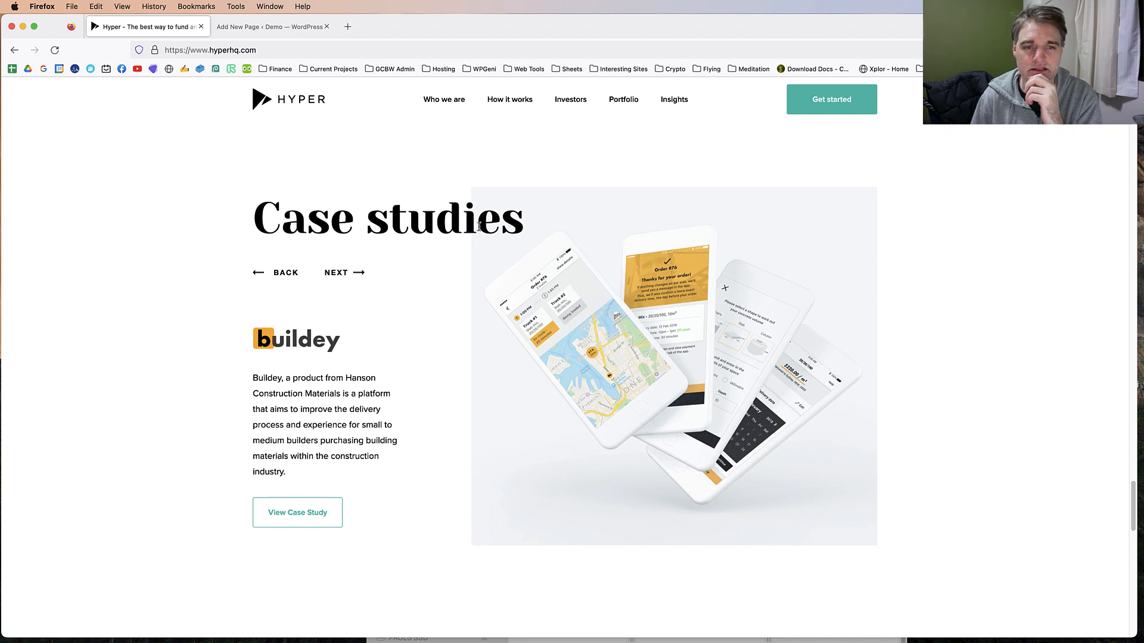
{"action": "left_click", "coordinate": [338, 273]}
{"action": "left_click", "coordinate": [346, 274]}
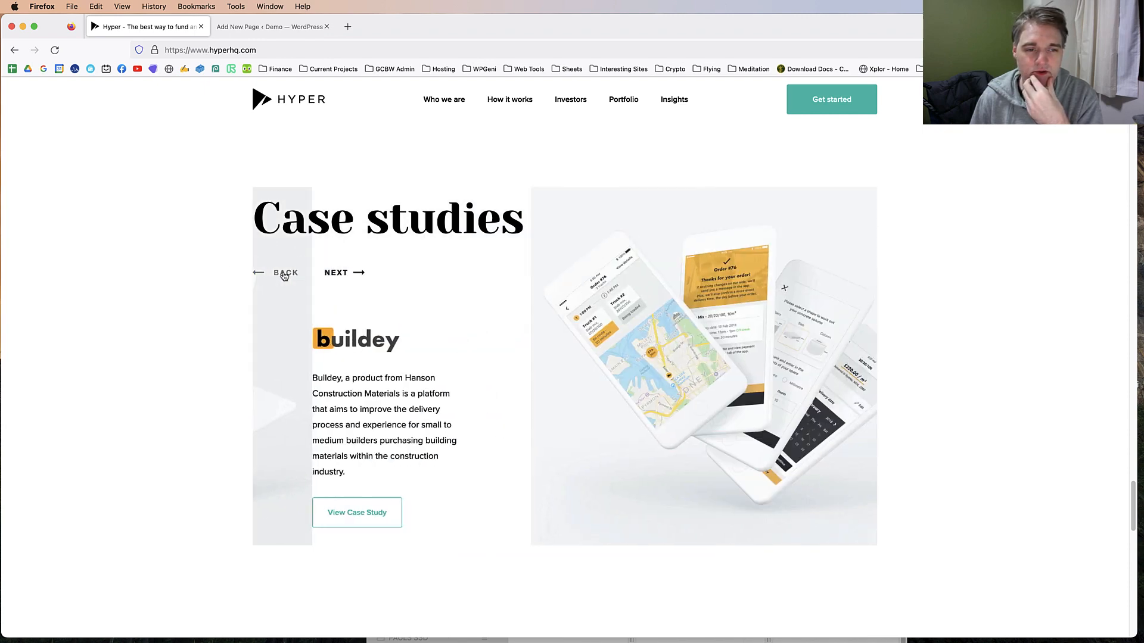
{"action": "left_click", "coordinate": [276, 274]}
{"action": "left_click", "coordinate": [276, 275]}
{"action": "left_click", "coordinate": [333, 274]}
{"action": "left_click", "coordinate": [286, 275]}
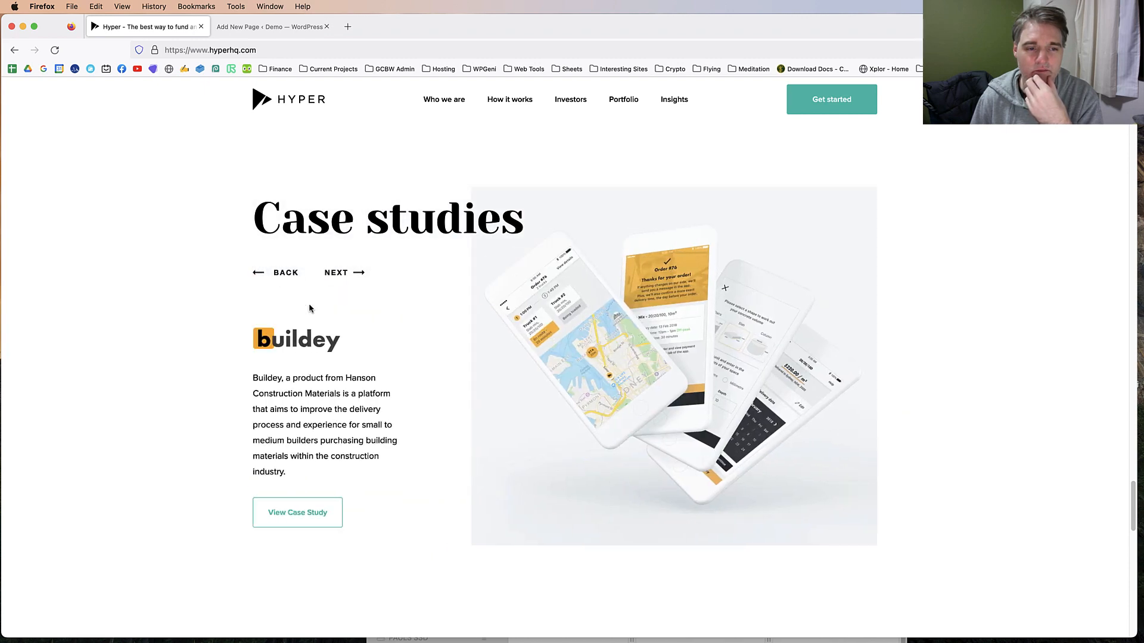
{"action": "left_click", "coordinate": [338, 273]}
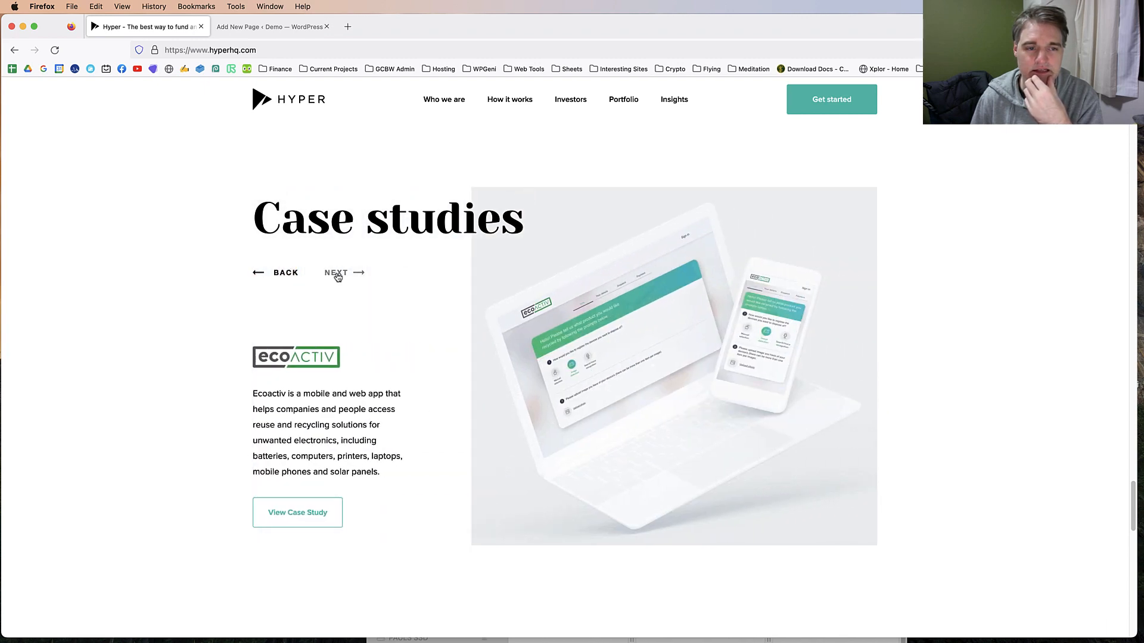
{"action": "left_click", "coordinate": [285, 274]}
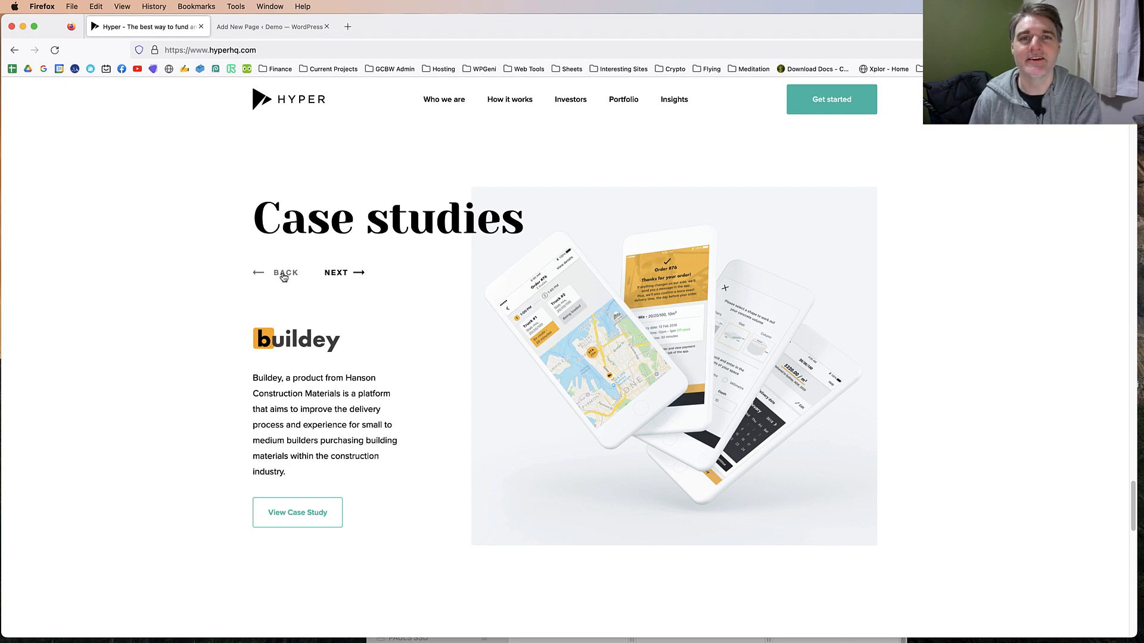
{"action": "left_click", "coordinate": [351, 287]}
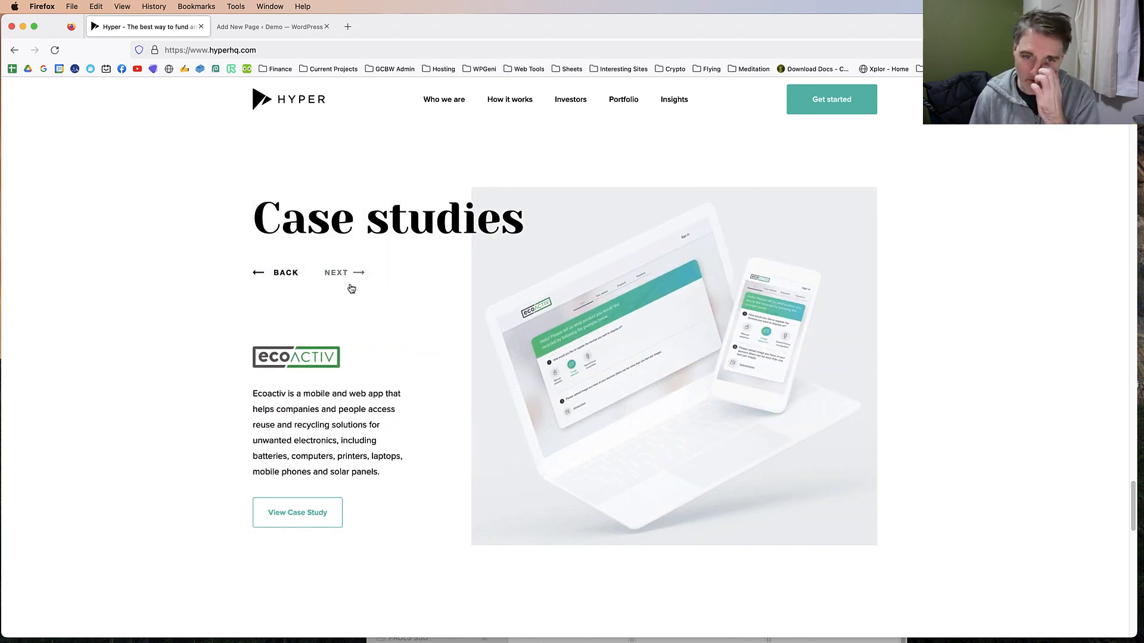
{"action": "left_click", "coordinate": [349, 283]}
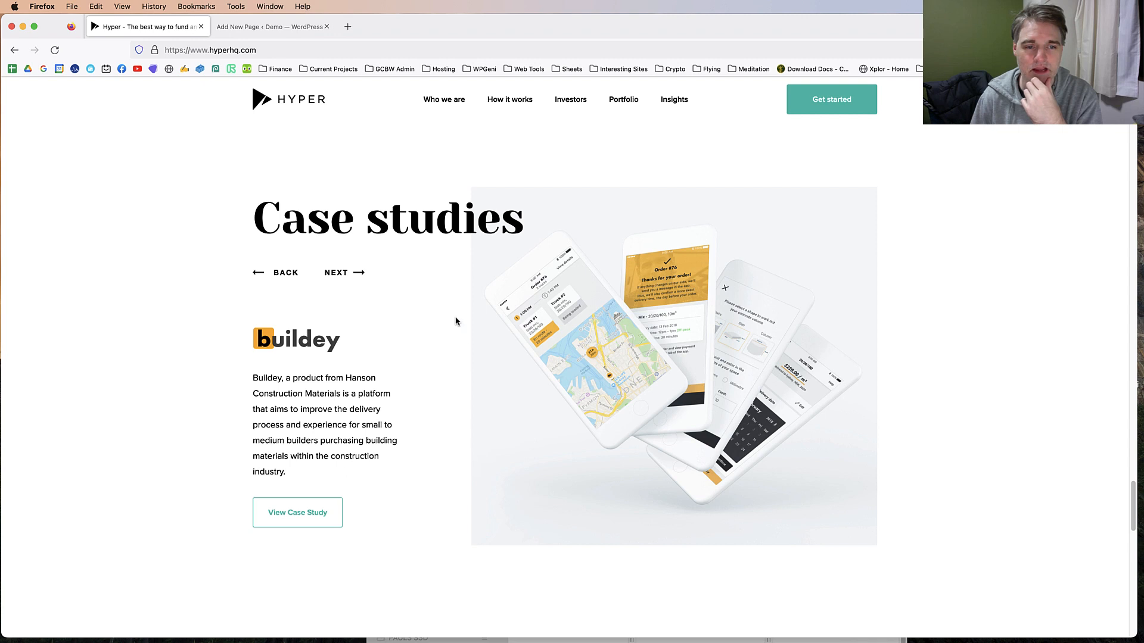
{"action": "left_click", "coordinate": [281, 280]}
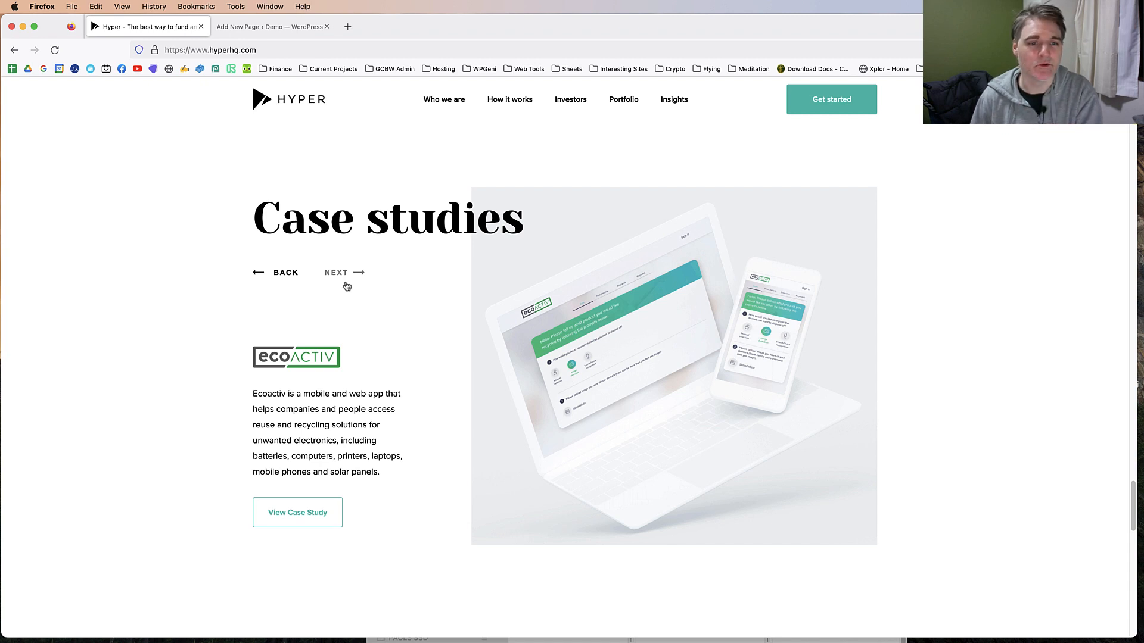
Step: Switch to the new WordPress page and title it "Case Studies Slider"
{"action": "left_click", "coordinate": [276, 29]}
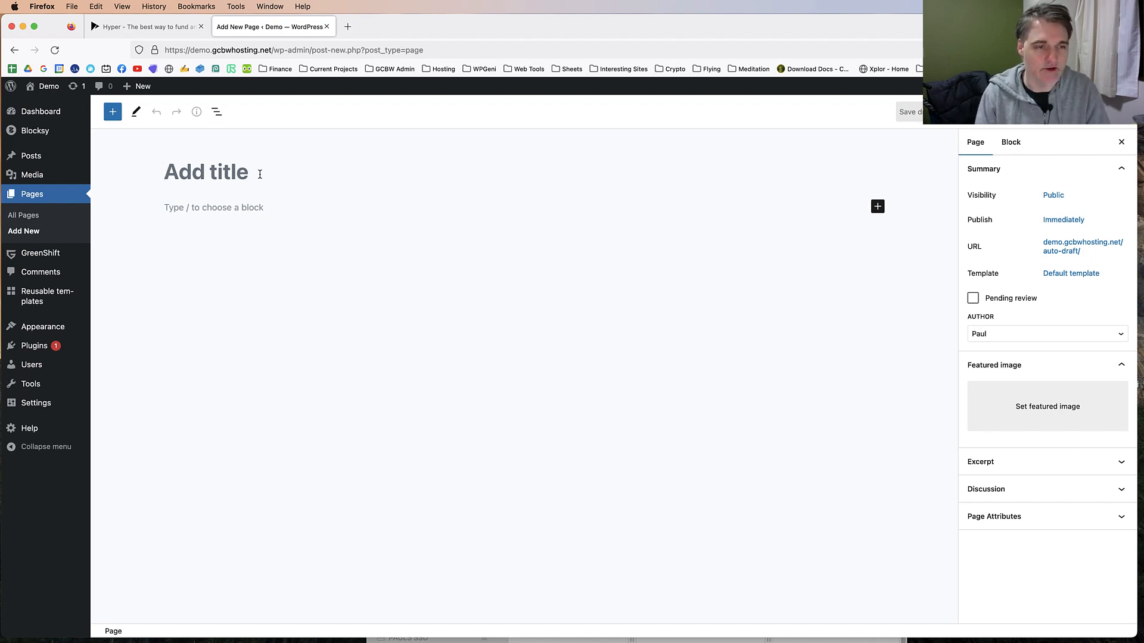
{"action": "type", "text": "Case"}
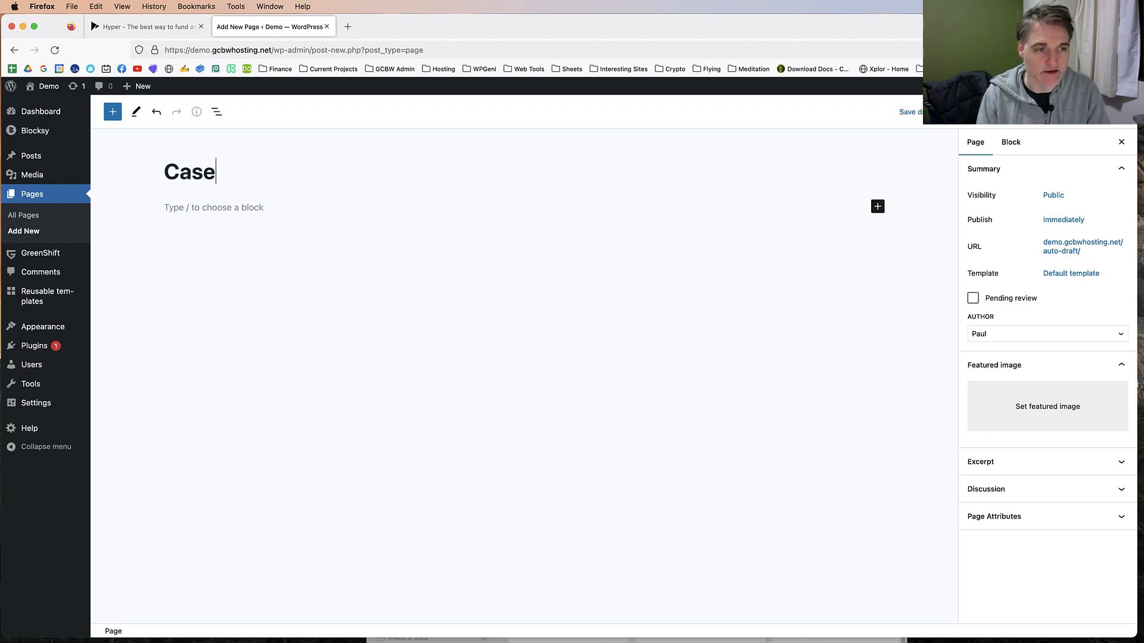
{"action": "type", "text": " Studies Slider"}
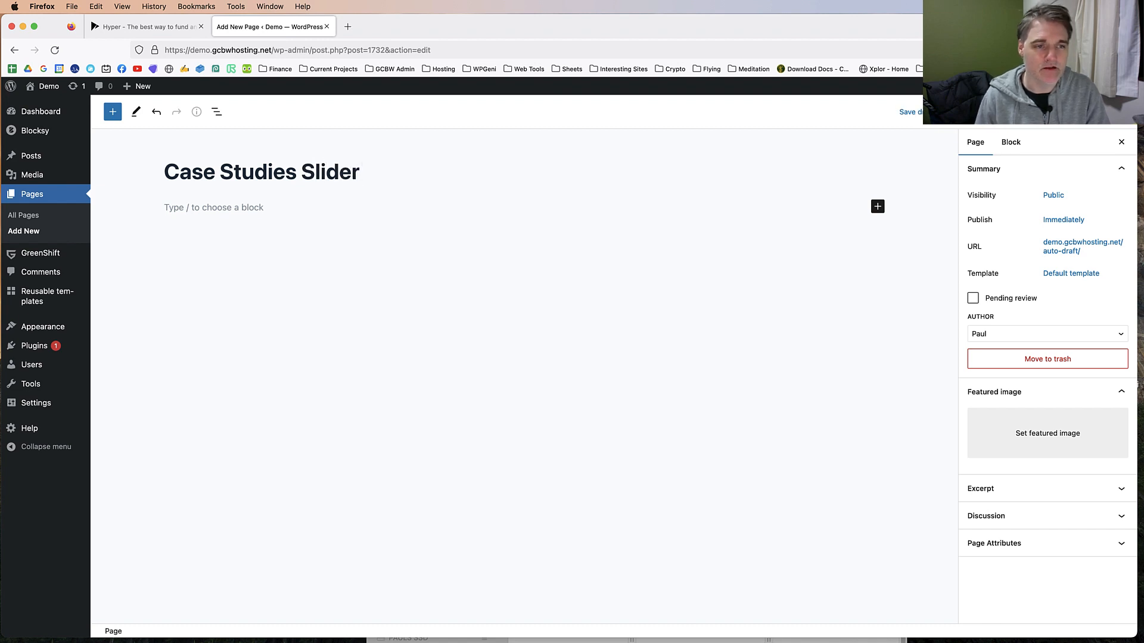
{"action": "left_click", "coordinate": [284, 210]}
Step: Examine the Hyper Case studies section's fixed heading, back and next navigation, slide description, case study button and image
{"action": "left_click", "coordinate": [165, 28]}
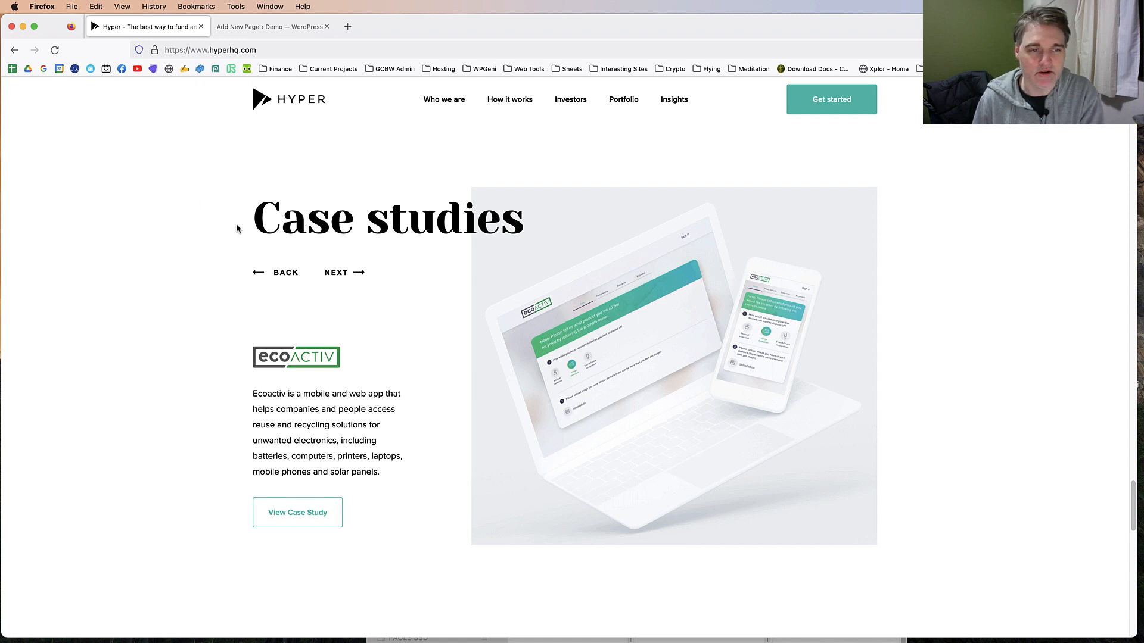
{"action": "left_click_drag", "start_coordinate": [253, 220], "coordinate": [516, 220]}
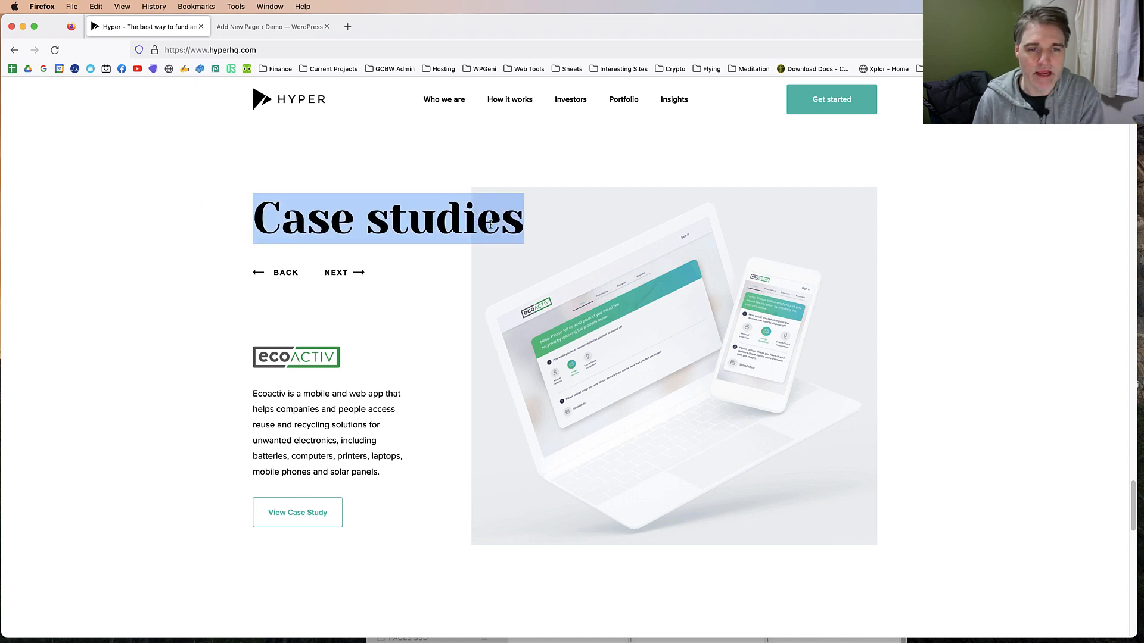
{"action": "left_click", "coordinate": [213, 272]}
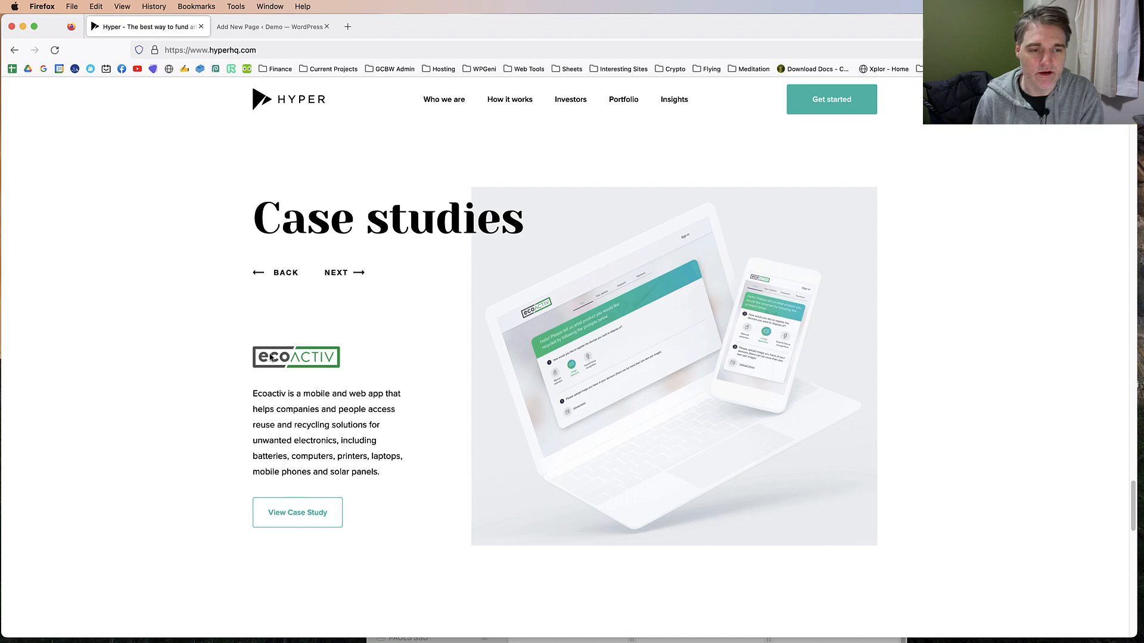
{"action": "left_click", "coordinate": [337, 273]}
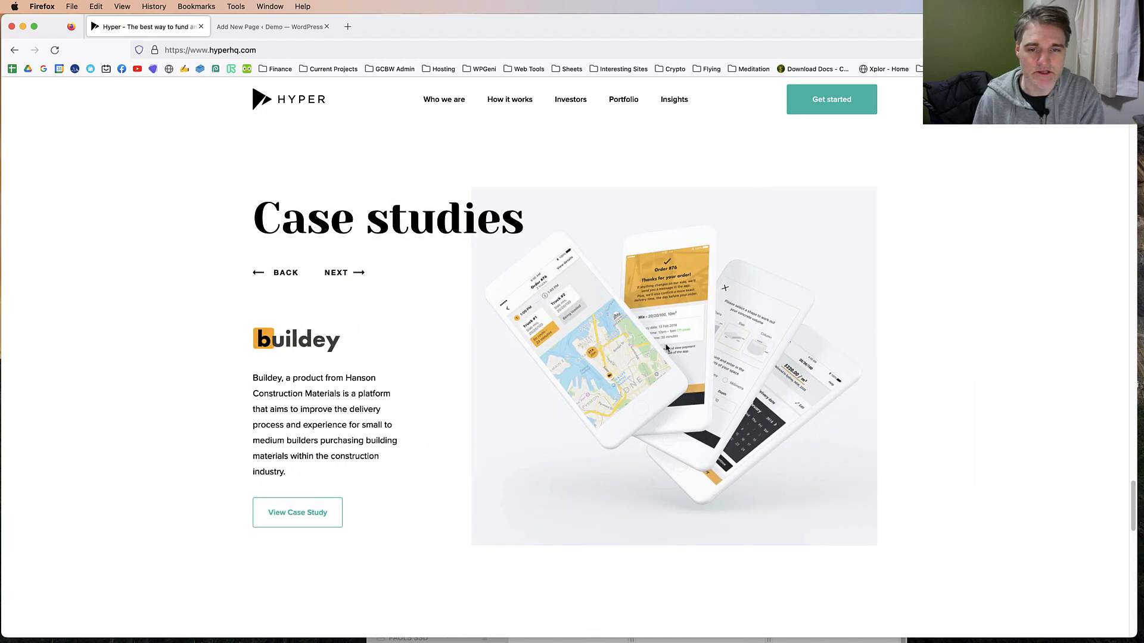
{"action": "left_click", "coordinate": [294, 270]}
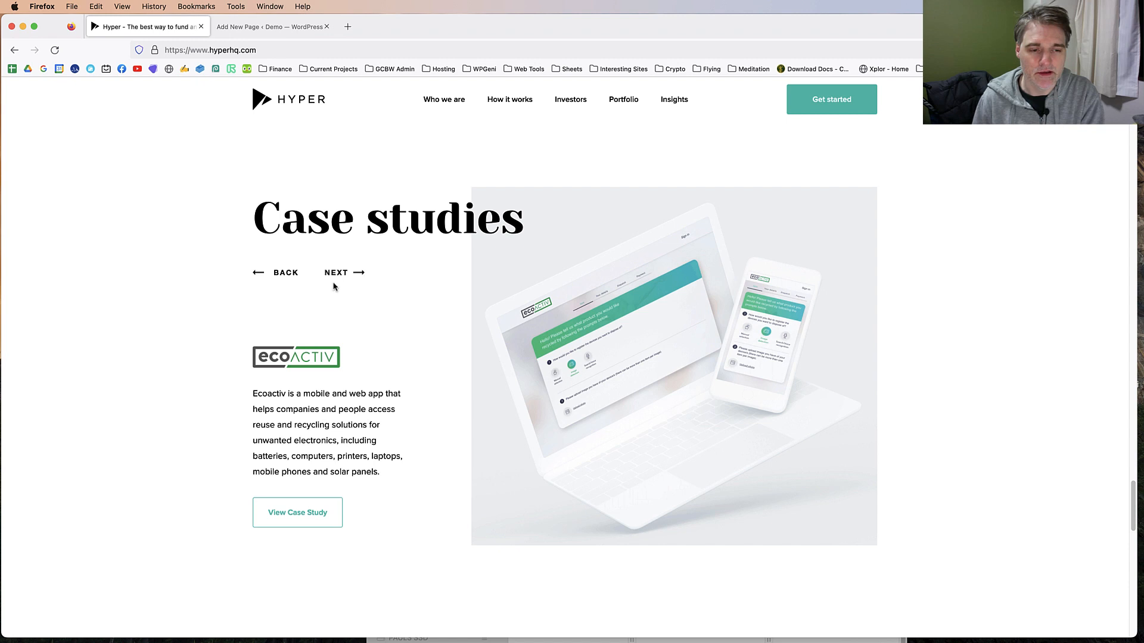
{"action": "left_click", "coordinate": [342, 270]}
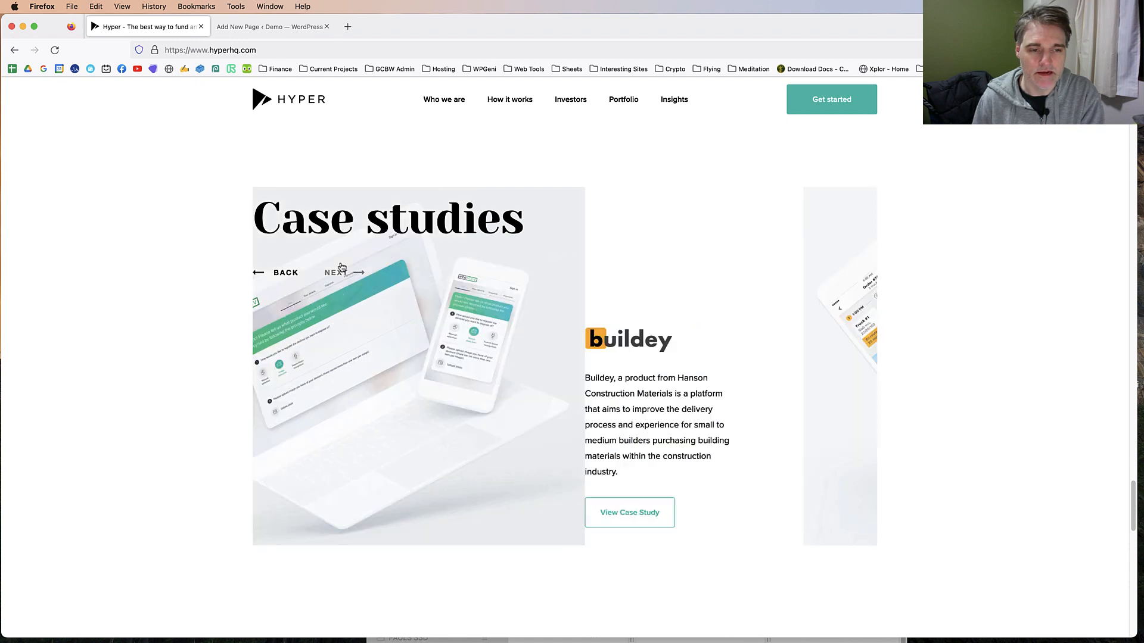
{"action": "left_click", "coordinate": [288, 272]}
{"action": "left_click_drag", "start_coordinate": [276, 389], "coordinate": [359, 450]}
{"action": "left_click", "coordinate": [360, 449]}
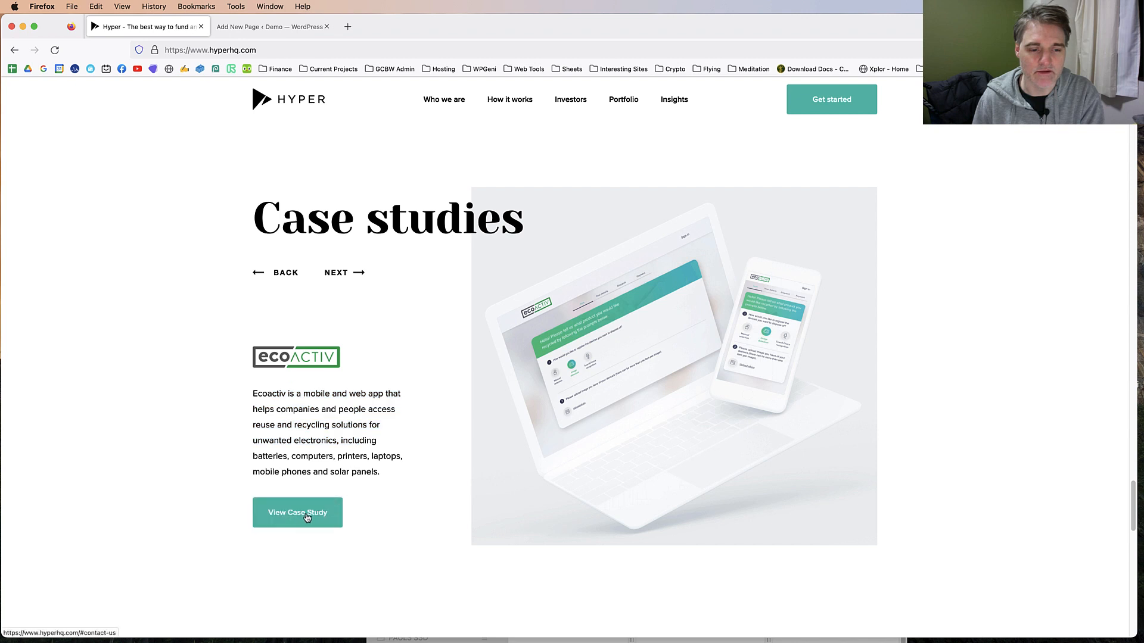
{"action": "left_click", "coordinate": [338, 278]}
{"action": "left_click", "coordinate": [287, 273]}
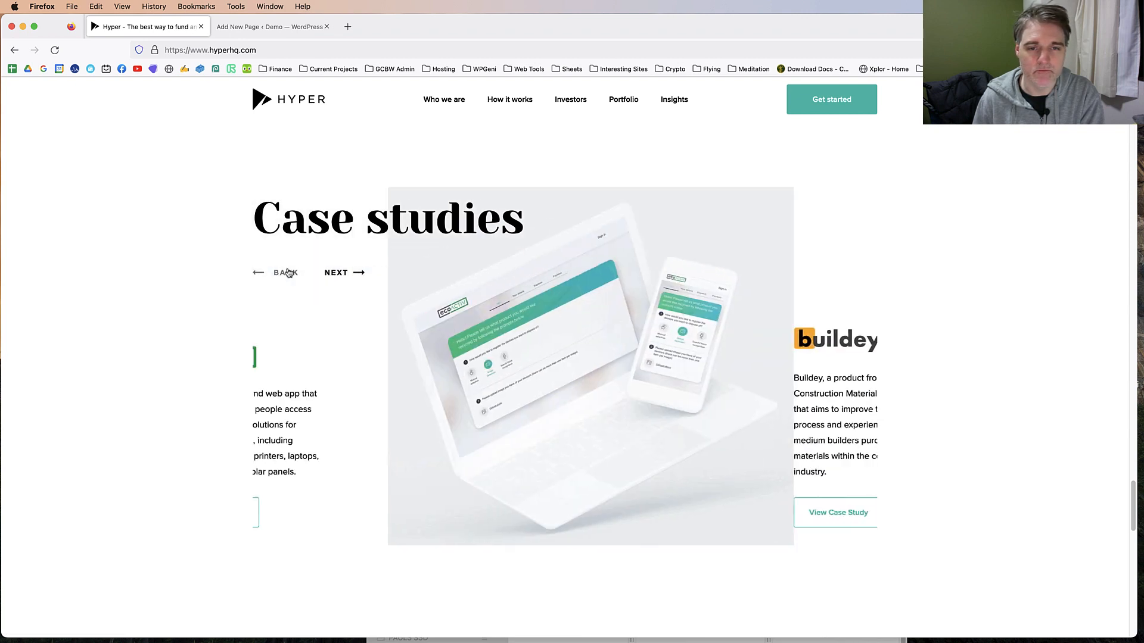
{"action": "triple_click", "coordinate": [393, 224]}
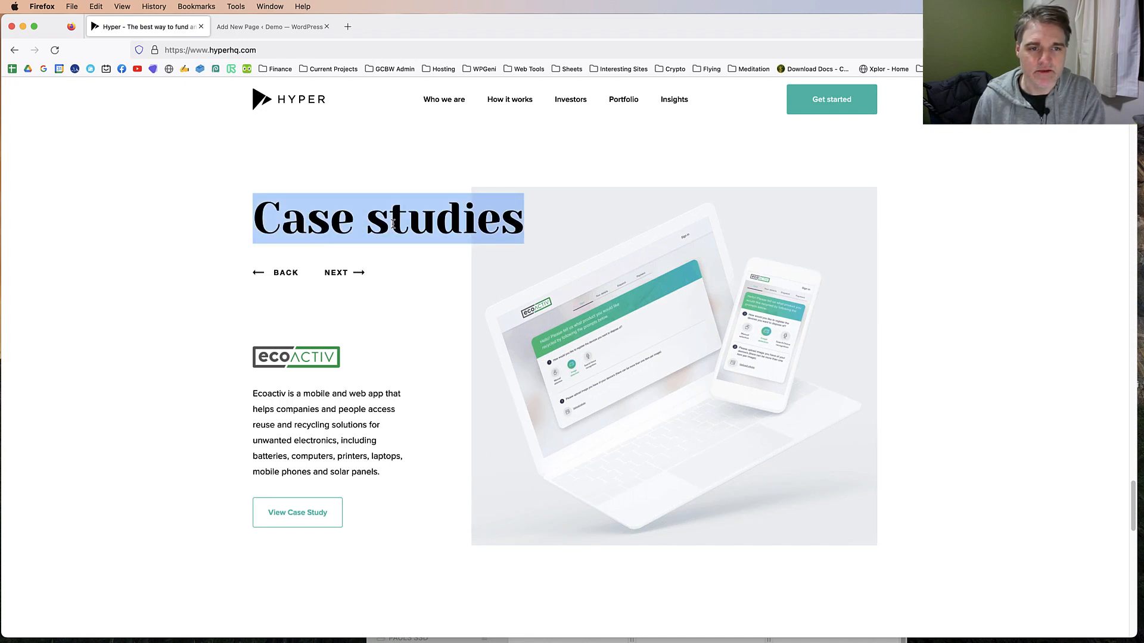
{"action": "left_click", "coordinate": [372, 226]}
Step: Insert a Container / Wrapper block below the WordPress page's title and show the block list view
{"action": "left_click", "coordinate": [278, 29]}
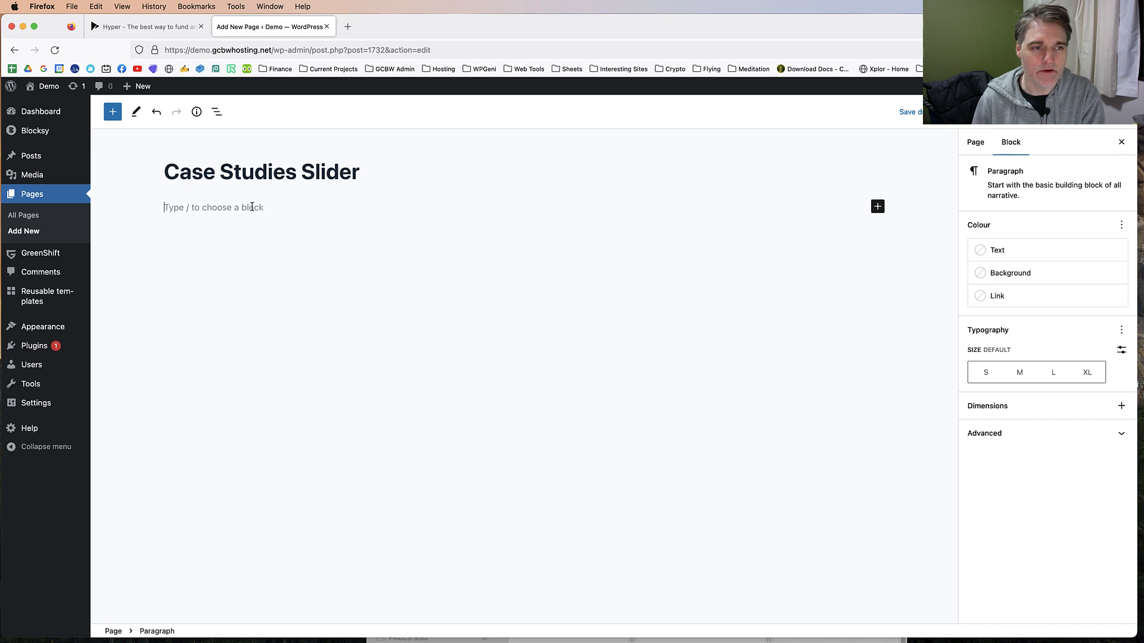
{"action": "type", "text": "/container"}
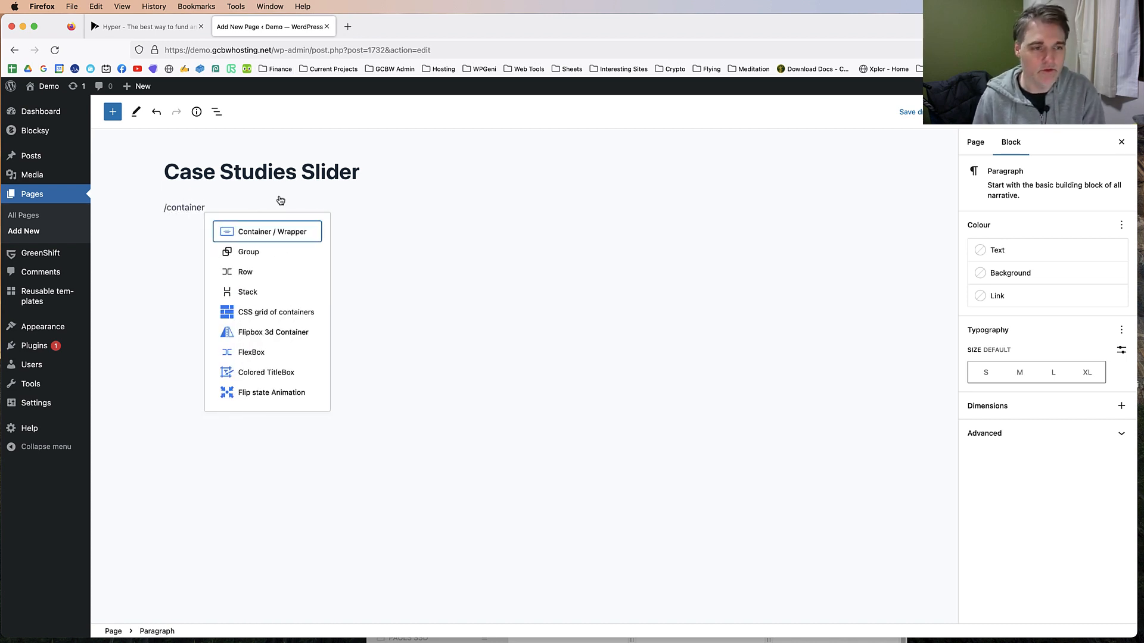
{"action": "left_click", "coordinate": [284, 232]}
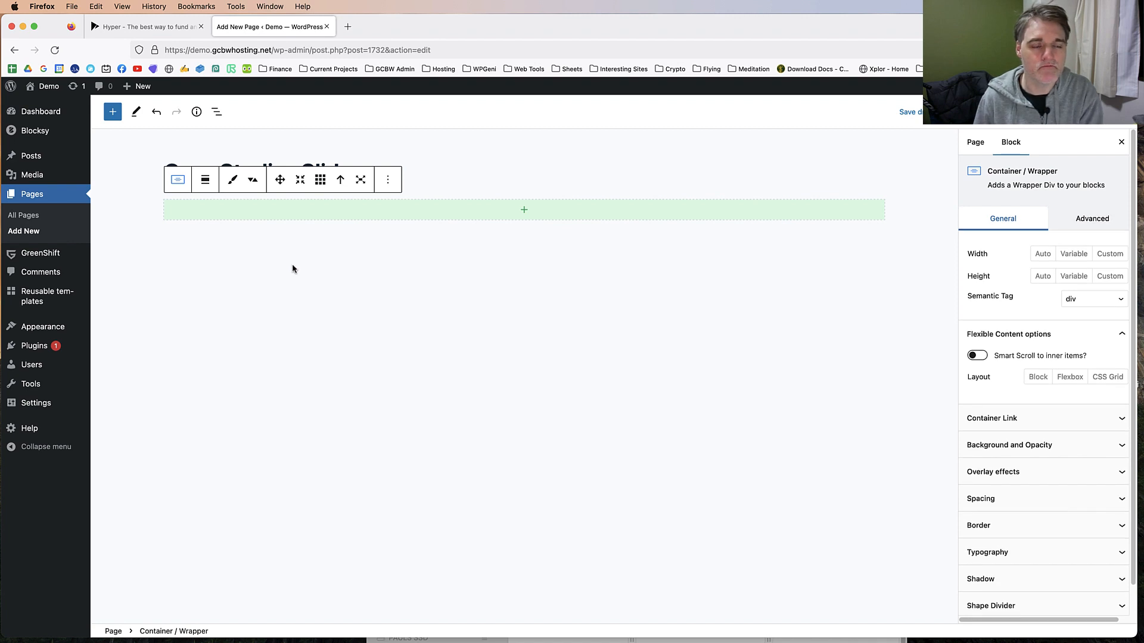
{"action": "left_click", "coordinate": [225, 112]}
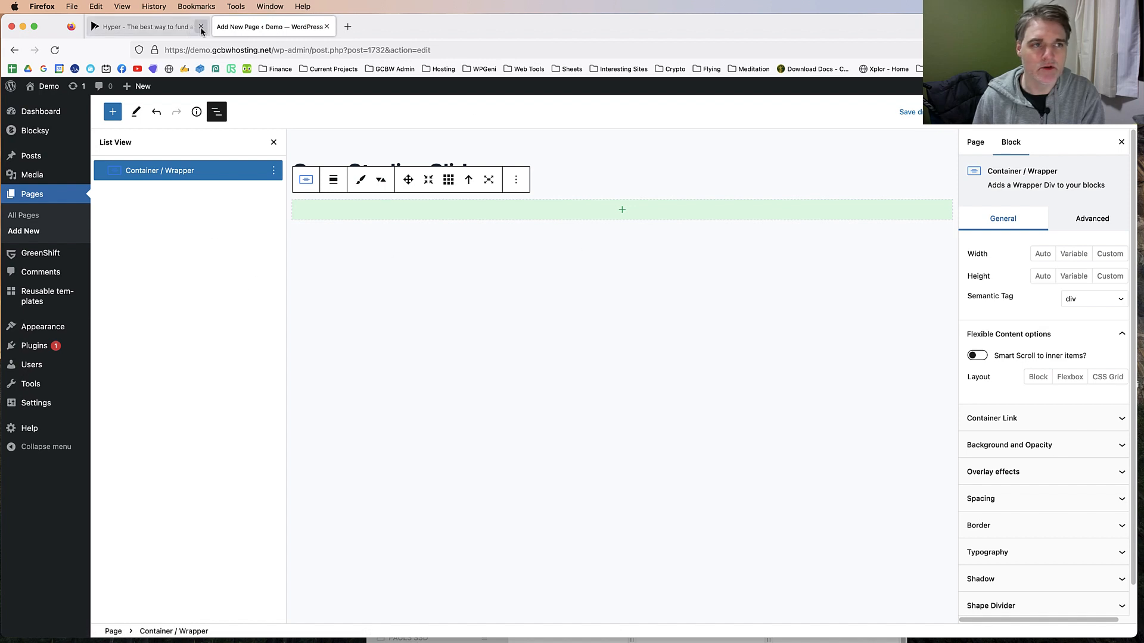
Step: Check the heading in the Hyper reference section and add an Advanced Heading block inside the WordPress page's container
{"action": "left_click", "coordinate": [149, 26]}
{"action": "triple_click", "coordinate": [419, 222]}
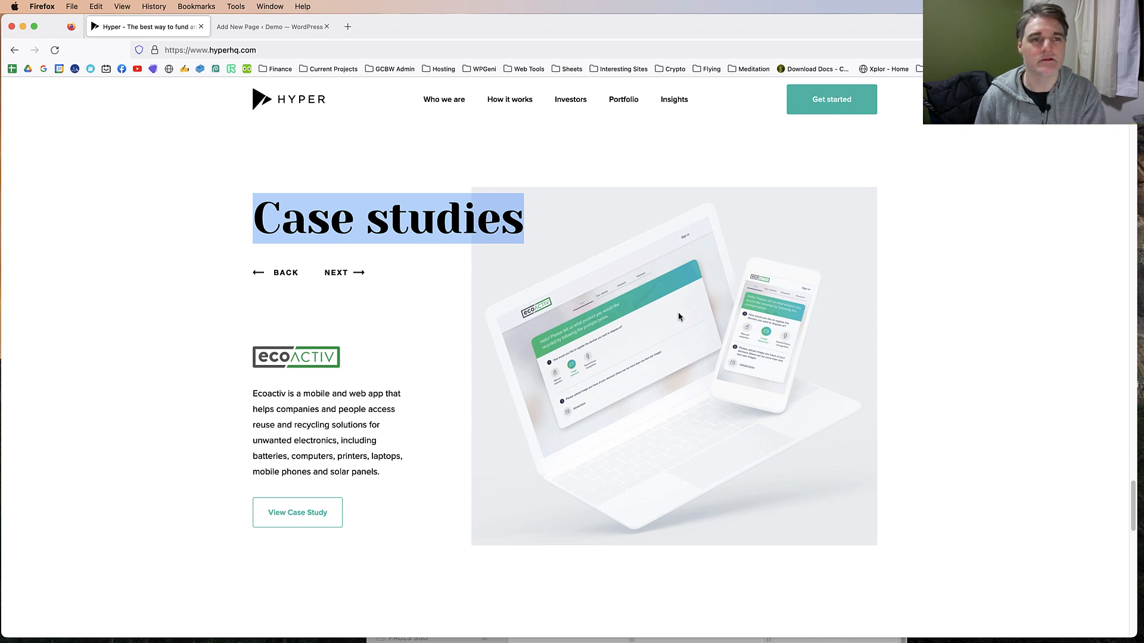
{"action": "left_click", "coordinate": [267, 26]}
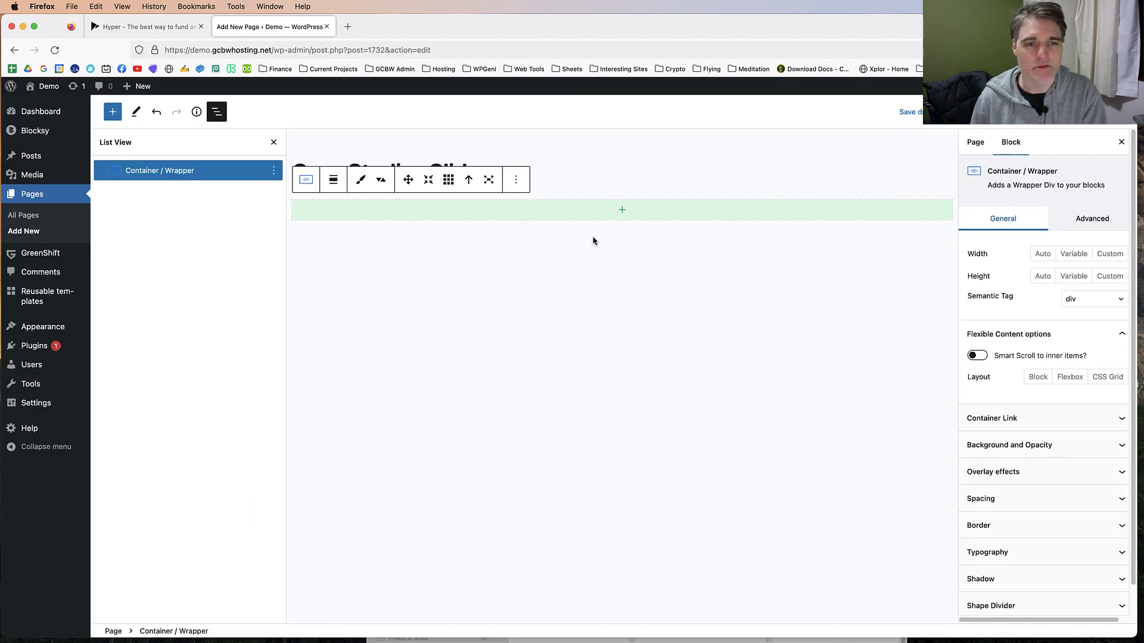
{"action": "left_click", "coordinate": [159, 27]}
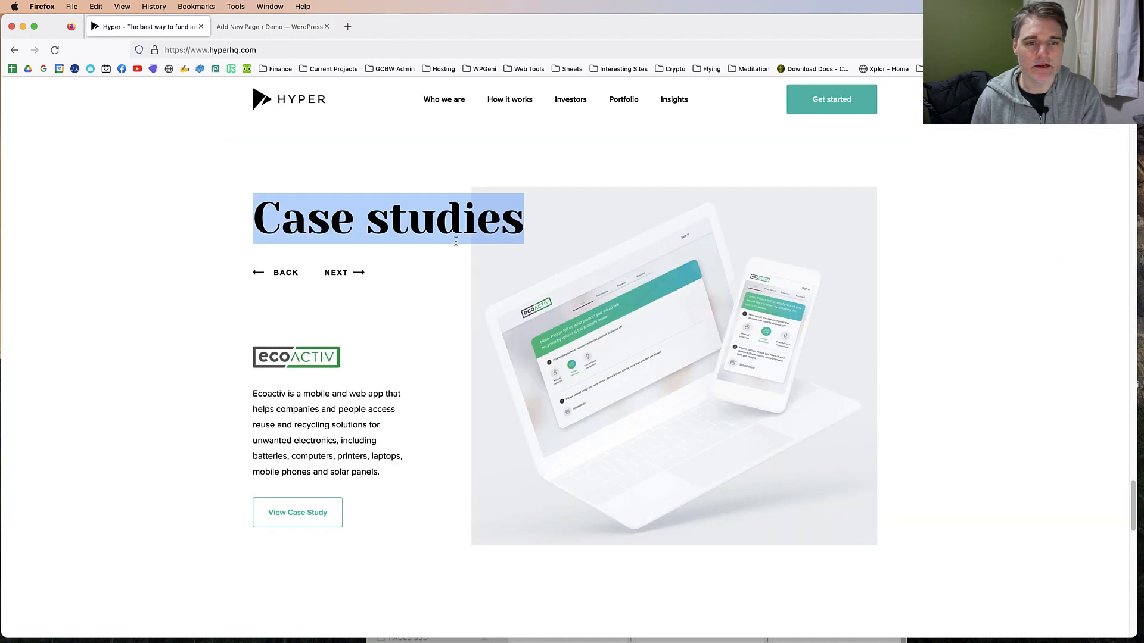
{"action": "left_click", "coordinate": [285, 30]}
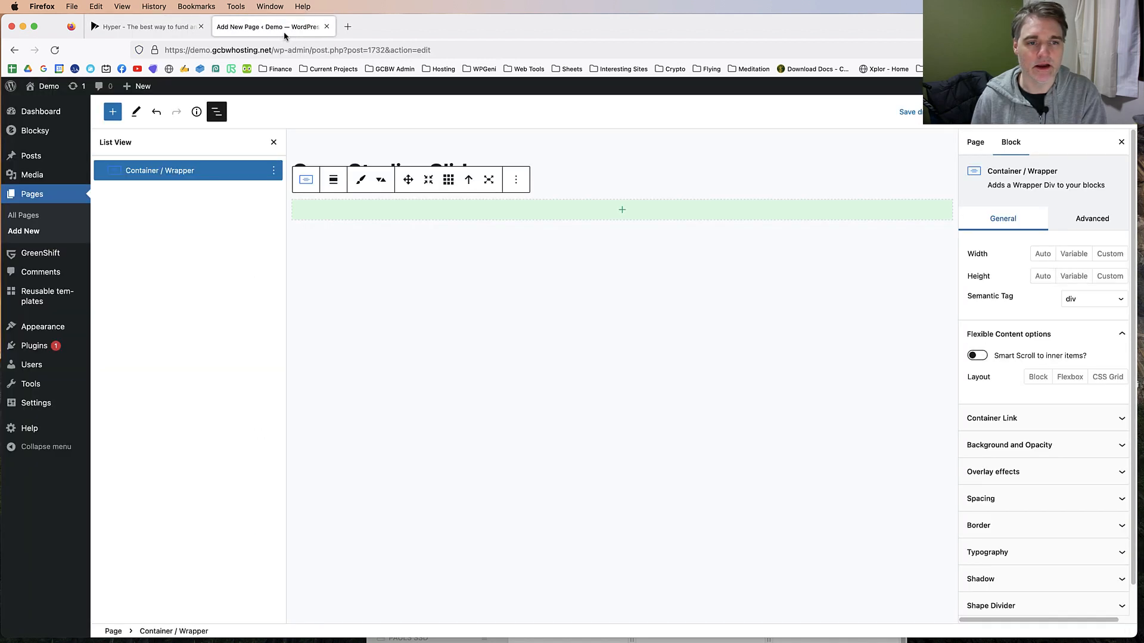
{"action": "left_click", "coordinate": [606, 214]}
{"action": "type", "text": "adv"}
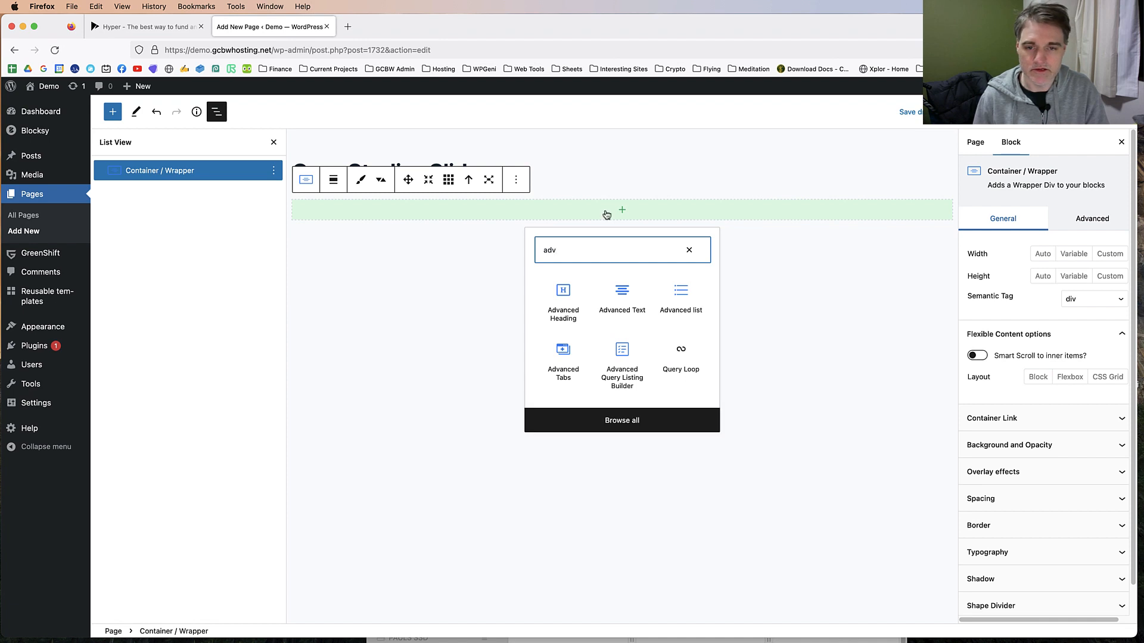
{"action": "left_click", "coordinate": [570, 305]}
Step: Replace the Advanced Heading's placeholder text with "Case studies"
{"action": "left_click", "coordinate": [450, 219]}
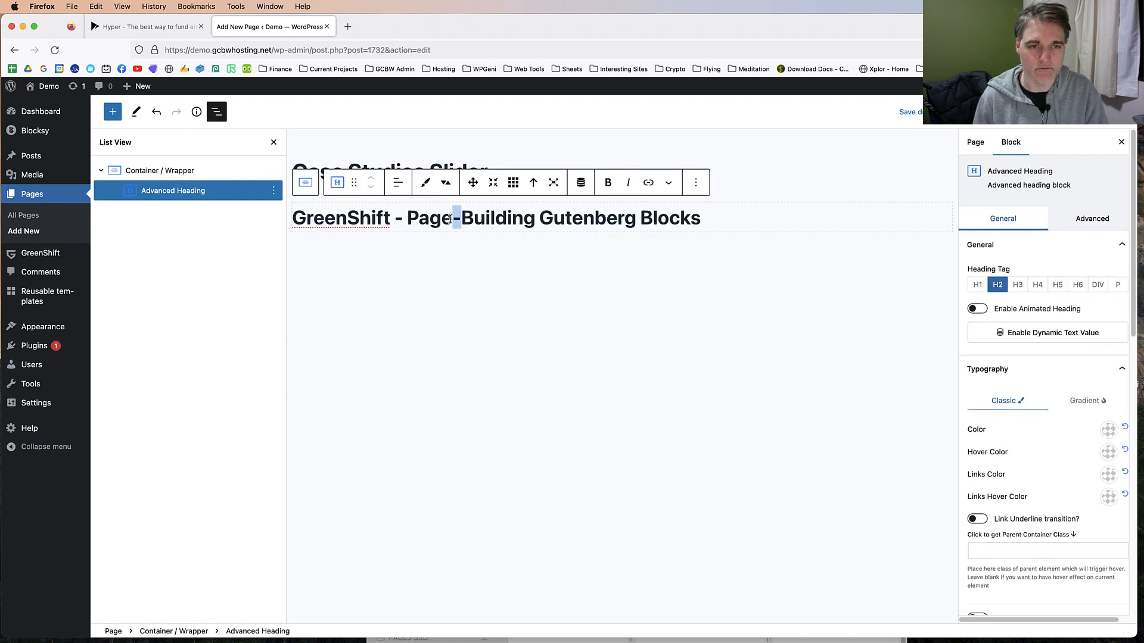
{"action": "key", "text": "super+a"}
{"action": "type", "text": "Case studies"}
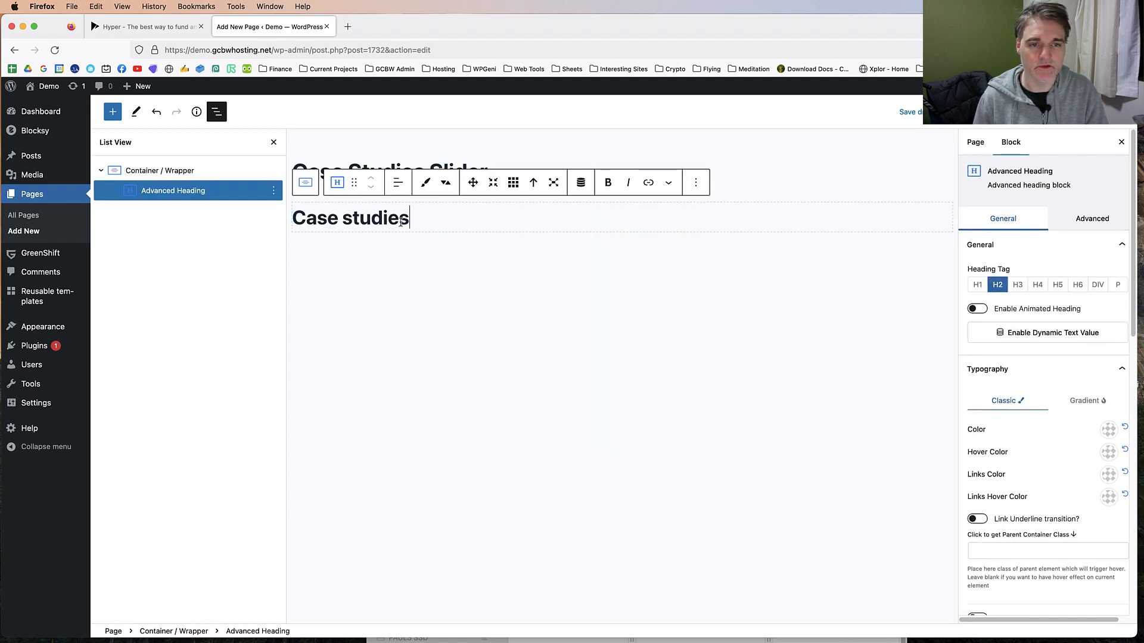
{"action": "triple_click", "coordinate": [350, 222]}
{"action": "left_click", "coordinate": [358, 222]}
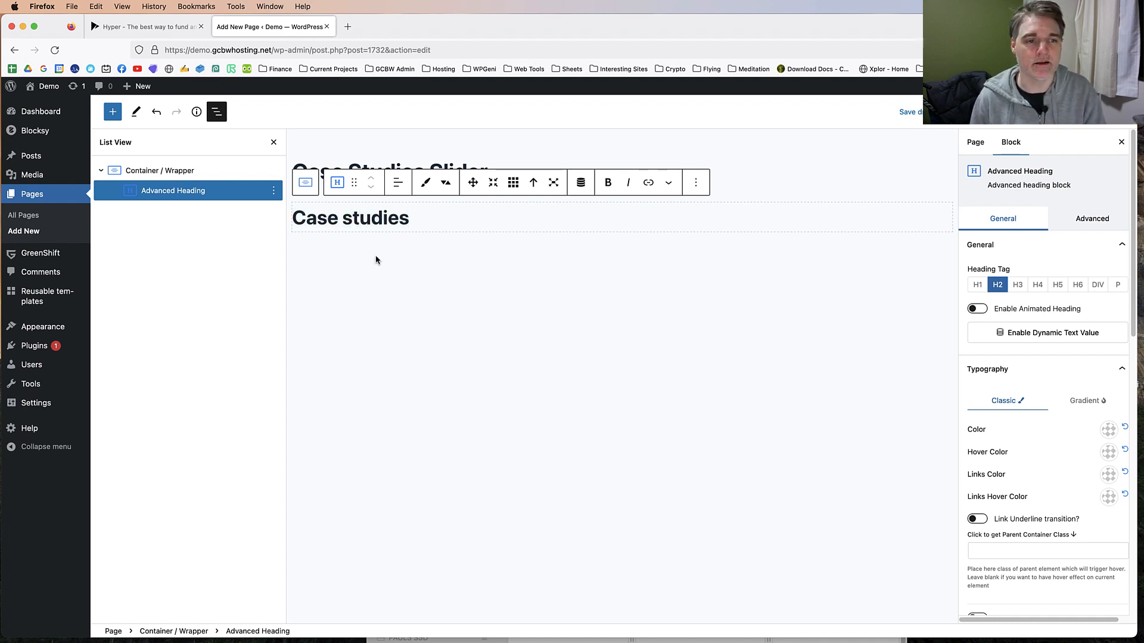
{"action": "left_click", "coordinate": [410, 258]}
Step: Check the back and next navigation in the Hyper reference and insert a Container / Wrapper block after the WordPress page's Advanced Heading
{"action": "left_click", "coordinate": [174, 27]}
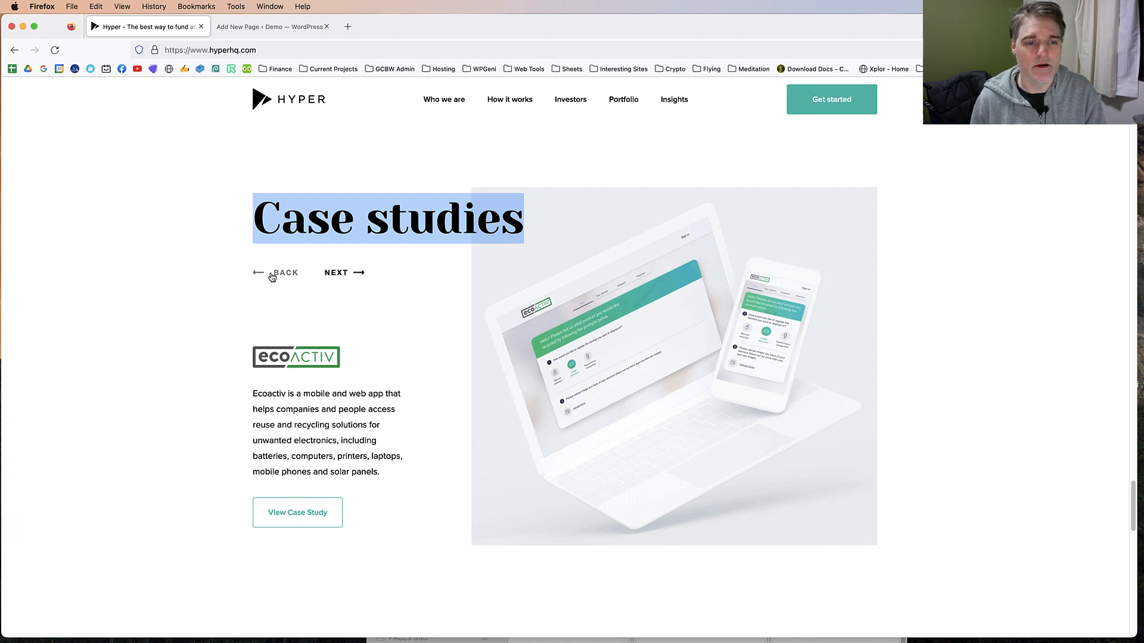
{"action": "left_click", "coordinate": [276, 27]}
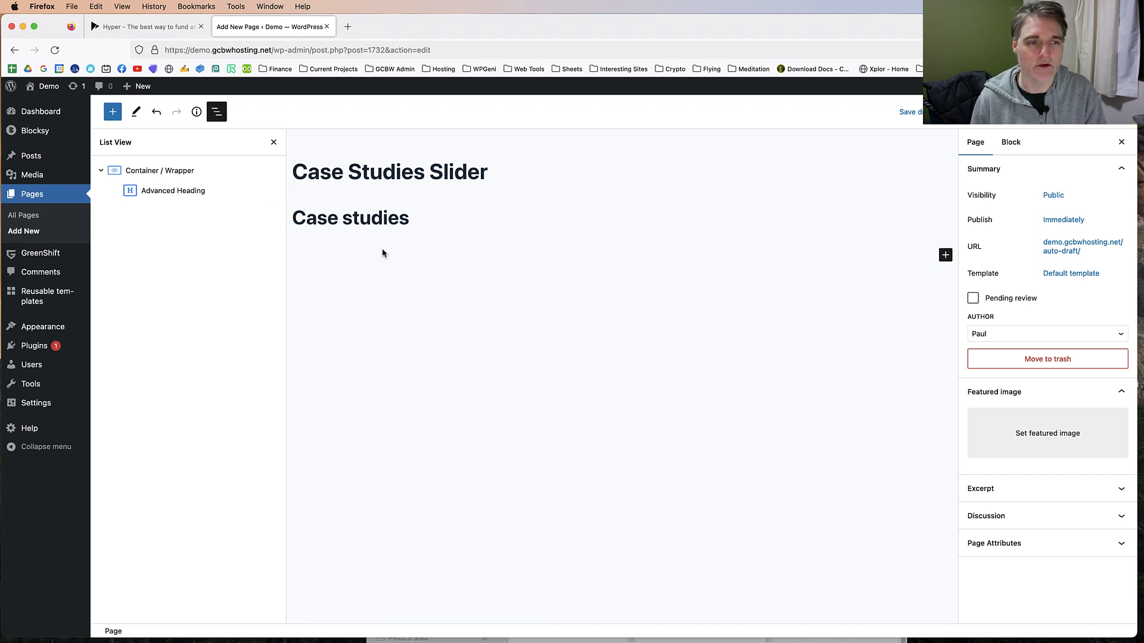
{"action": "left_click", "coordinate": [273, 191]}
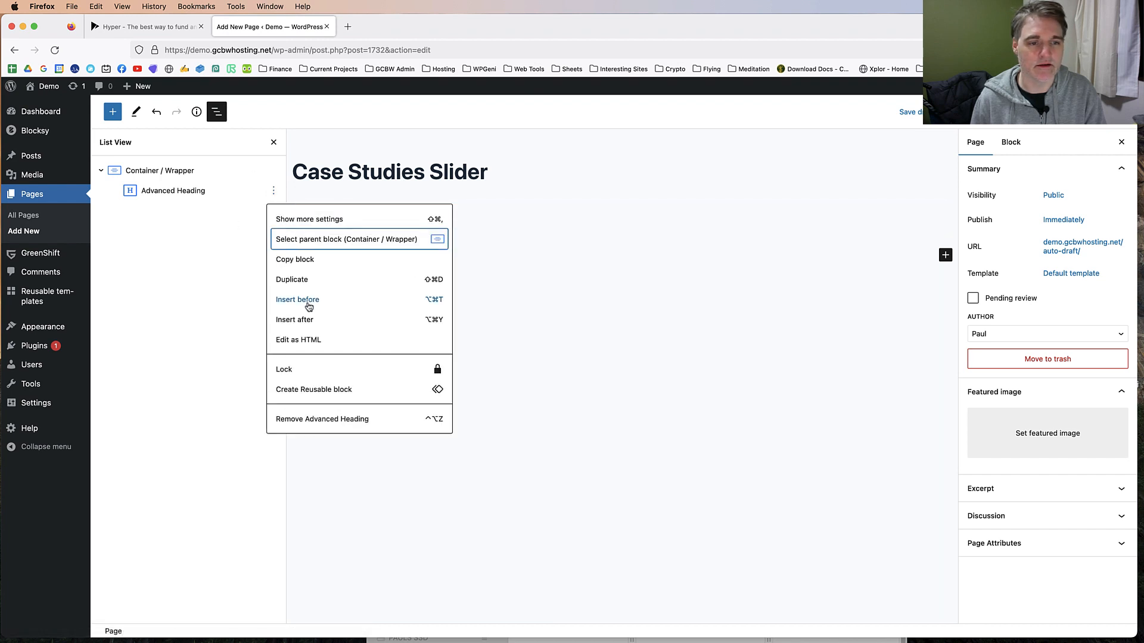
{"action": "left_click", "coordinate": [306, 319]}
{"action": "type", "text": "/container"}
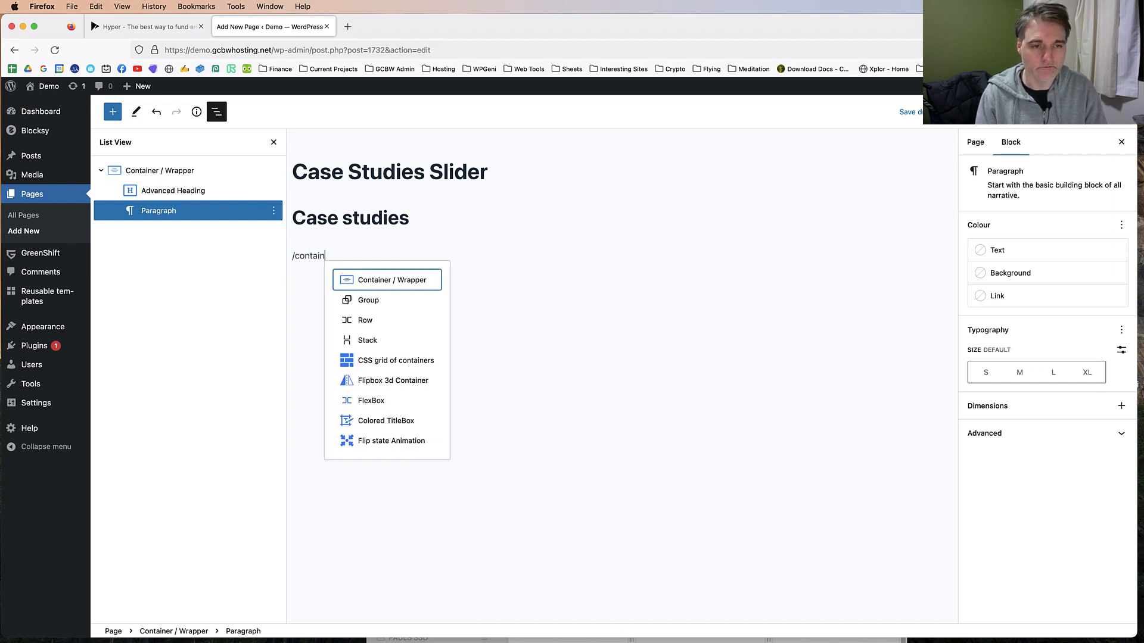
{"action": "left_click", "coordinate": [370, 288]}
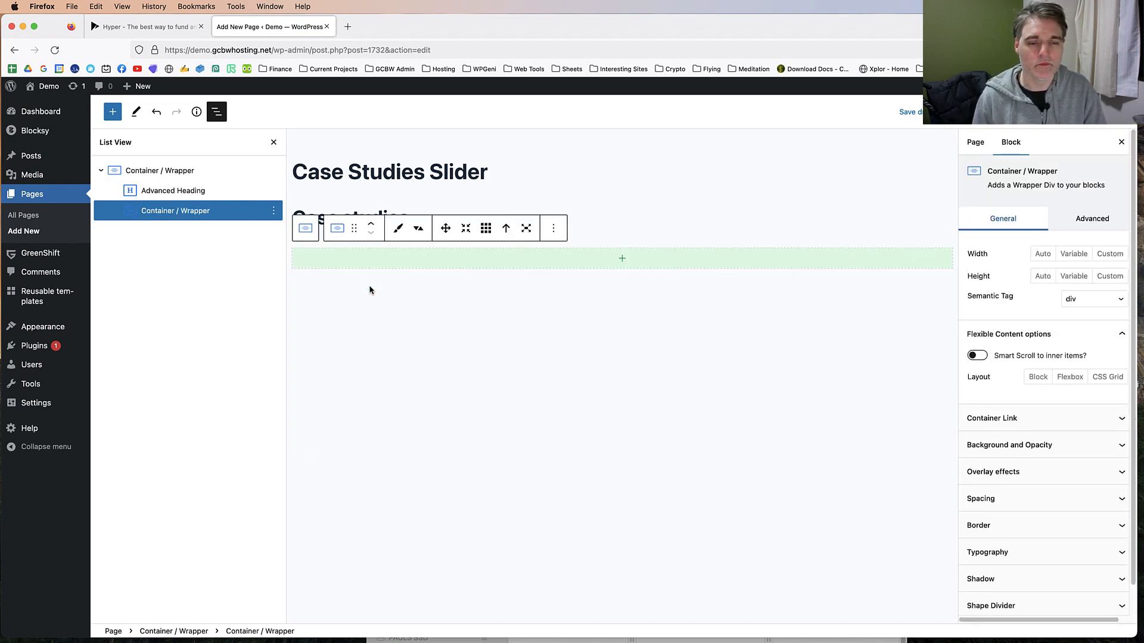
Step: Add a Button block inside the nested container and duplicate it
{"action": "left_click", "coordinate": [603, 260]}
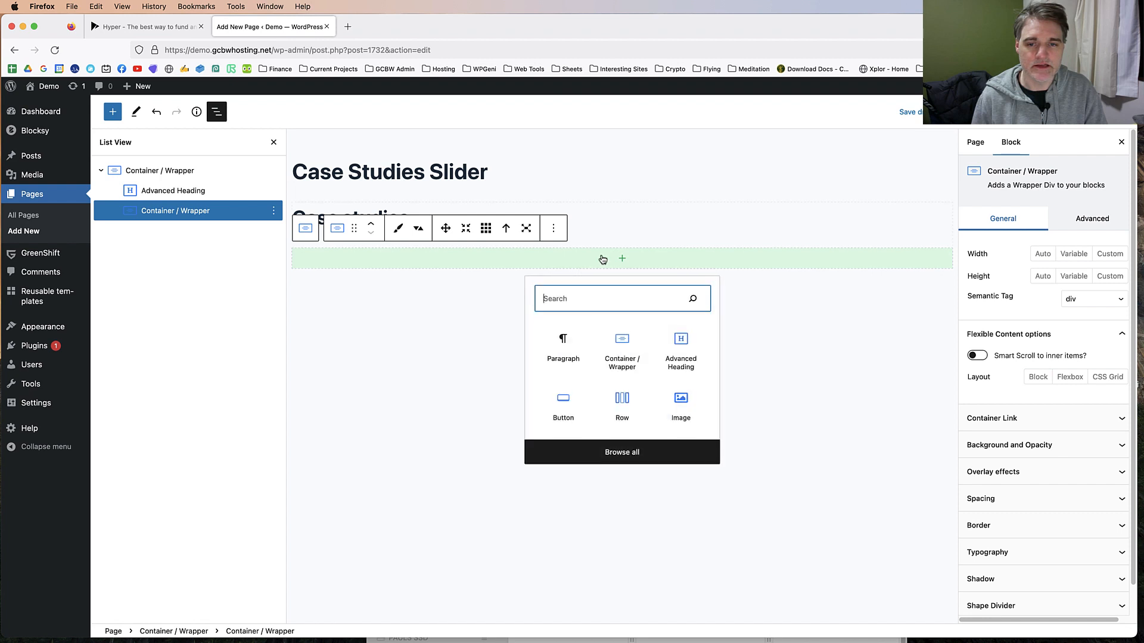
{"action": "left_click", "coordinate": [568, 398]}
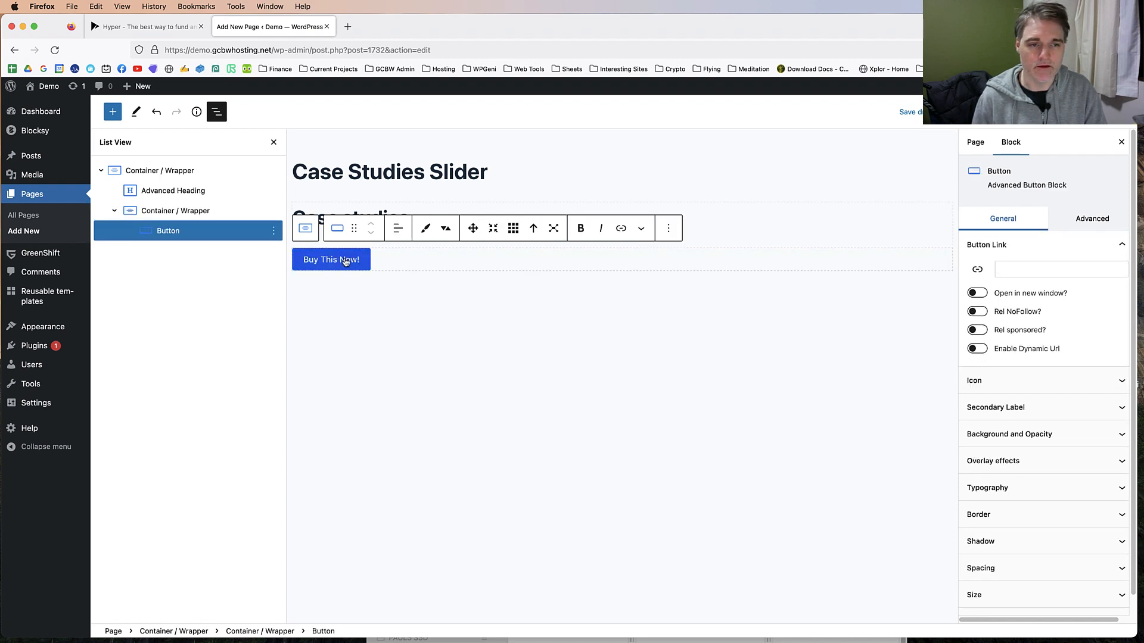
{"action": "left_click", "coordinate": [670, 229]}
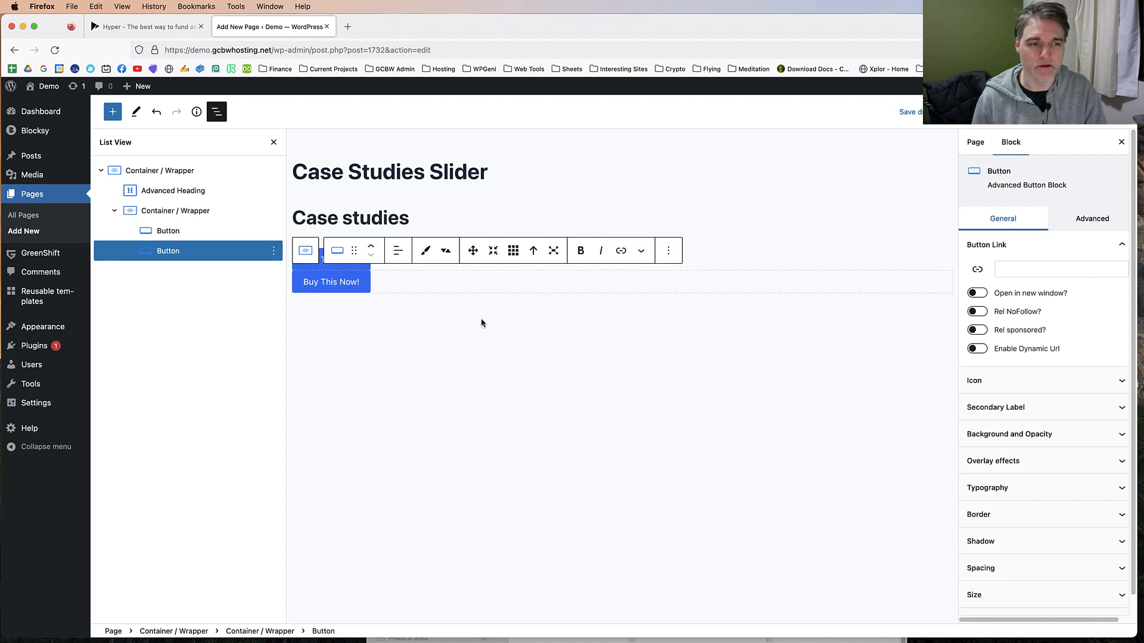
Step: Set the nested container's layout to Flexbox with a horizontal direction so the two buttons sit side by side
{"action": "left_click", "coordinate": [209, 218]}
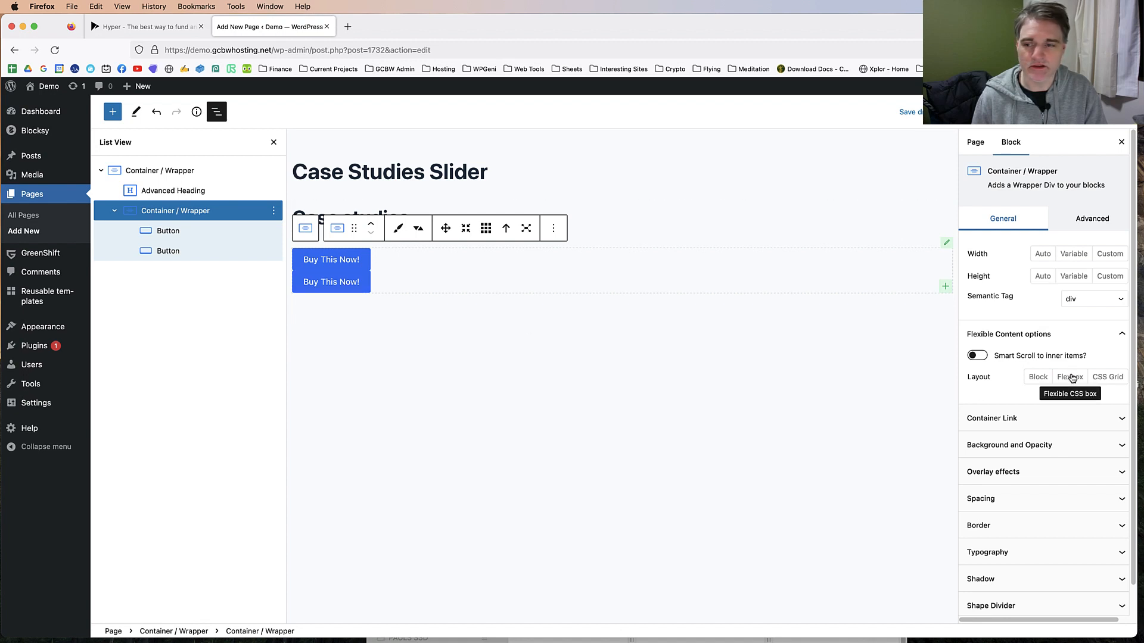
{"action": "left_click", "coordinate": [1072, 377]}
{"action": "left_click", "coordinate": [977, 450]}
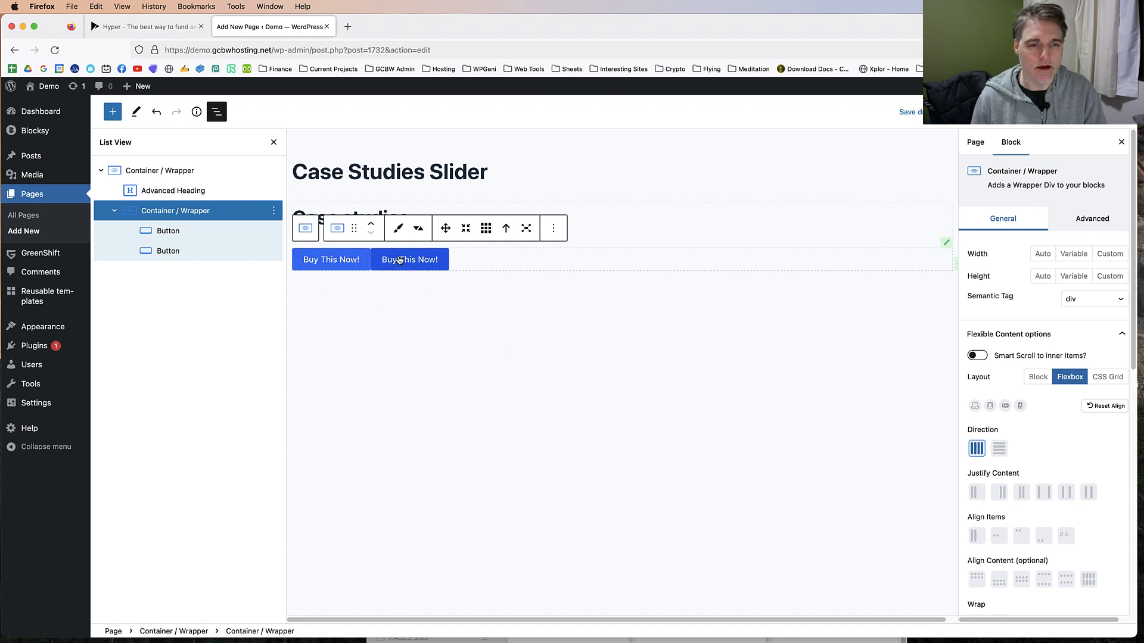
{"action": "left_click", "coordinate": [378, 306]}
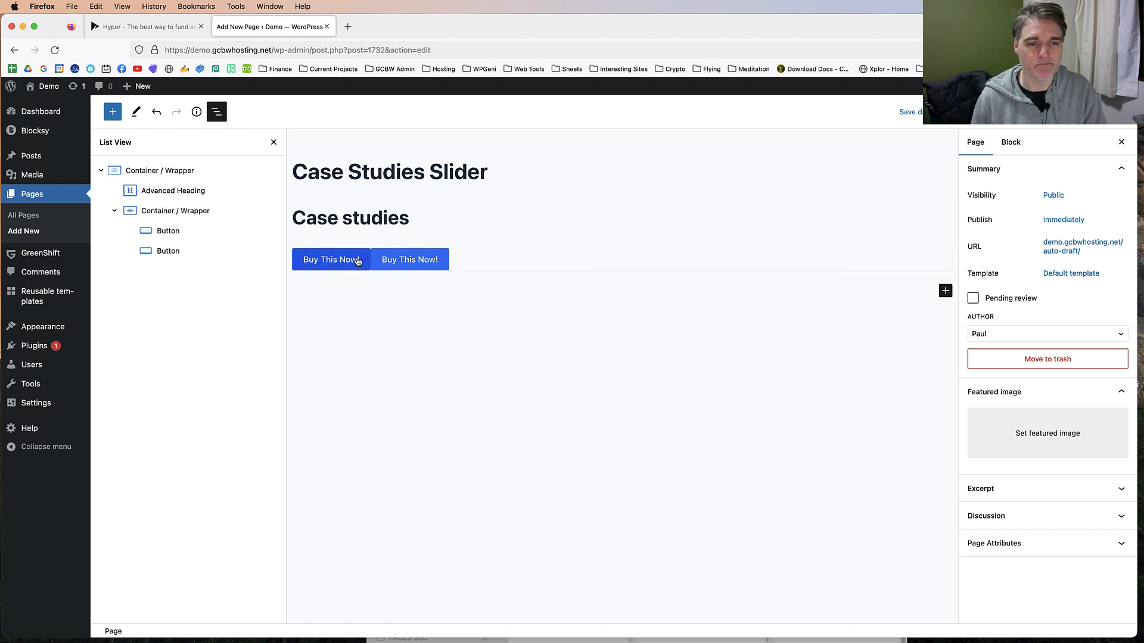
Step: Replace the two buttons' placeholder labels with "BACK" and "NEXT", checking the wording against the Hyper reference
{"action": "double_click", "coordinate": [322, 261]}
{"action": "triple_click", "coordinate": [322, 261]}
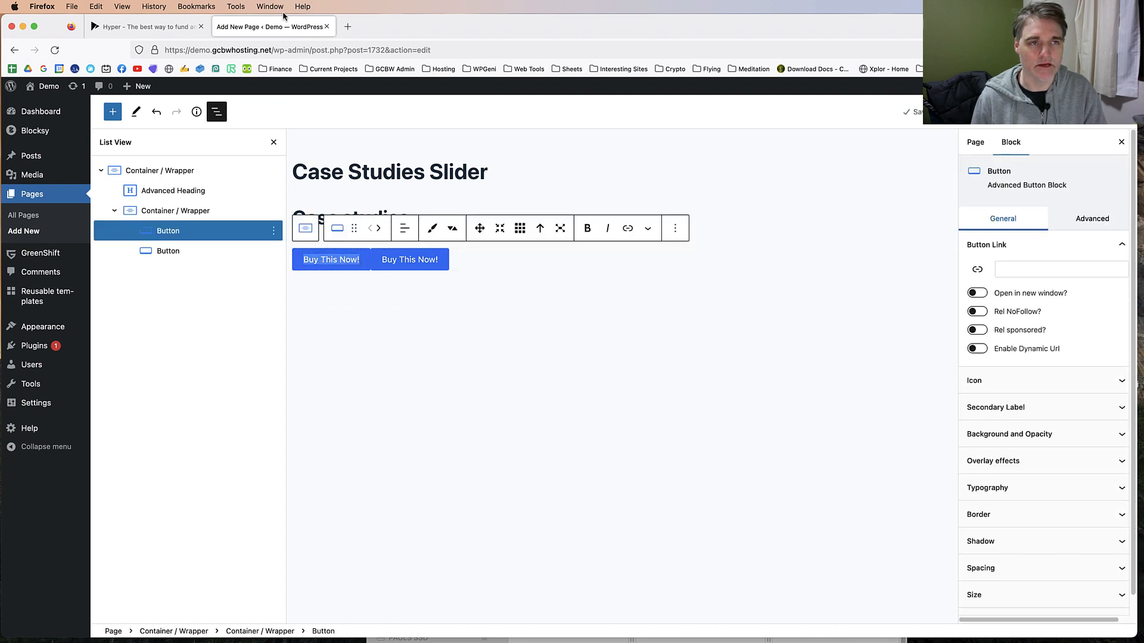
{"action": "left_click", "coordinate": [143, 27]}
{"action": "left_click", "coordinate": [268, 26]}
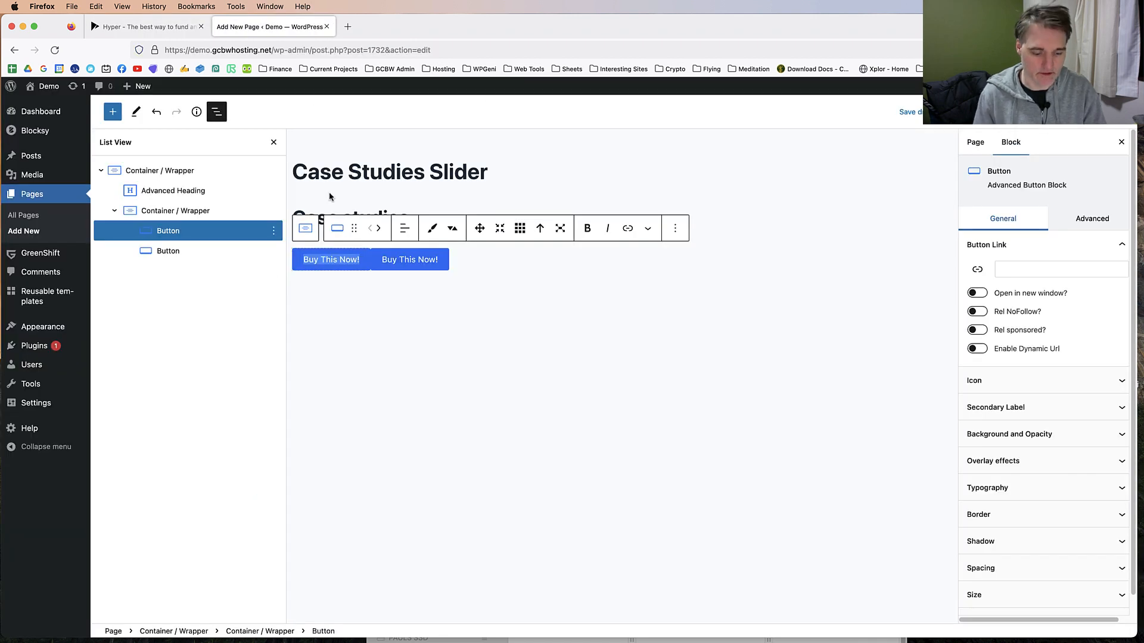
{"action": "type", "text": "BACK"}
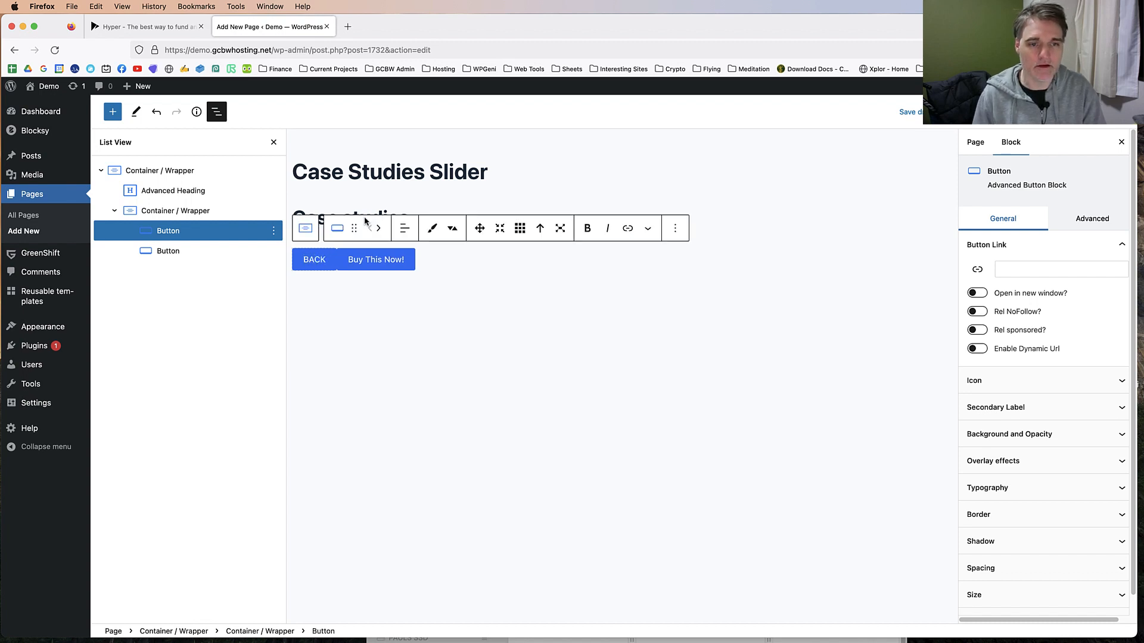
{"action": "triple_click", "coordinate": [370, 261]}
{"action": "type", "text": "NEXT"}
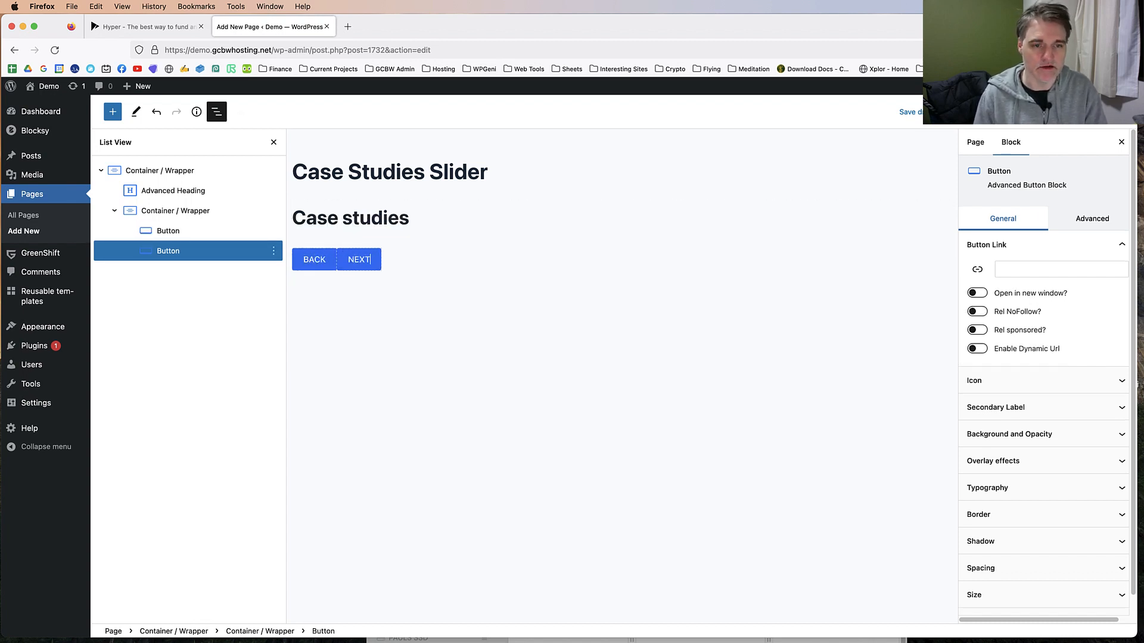
Step: Check the arrows in the Hyper reference, enable the NEXT button's icon, search the icons for "arrow" and choose the left-pointing arrow
{"action": "left_click", "coordinate": [143, 27]}
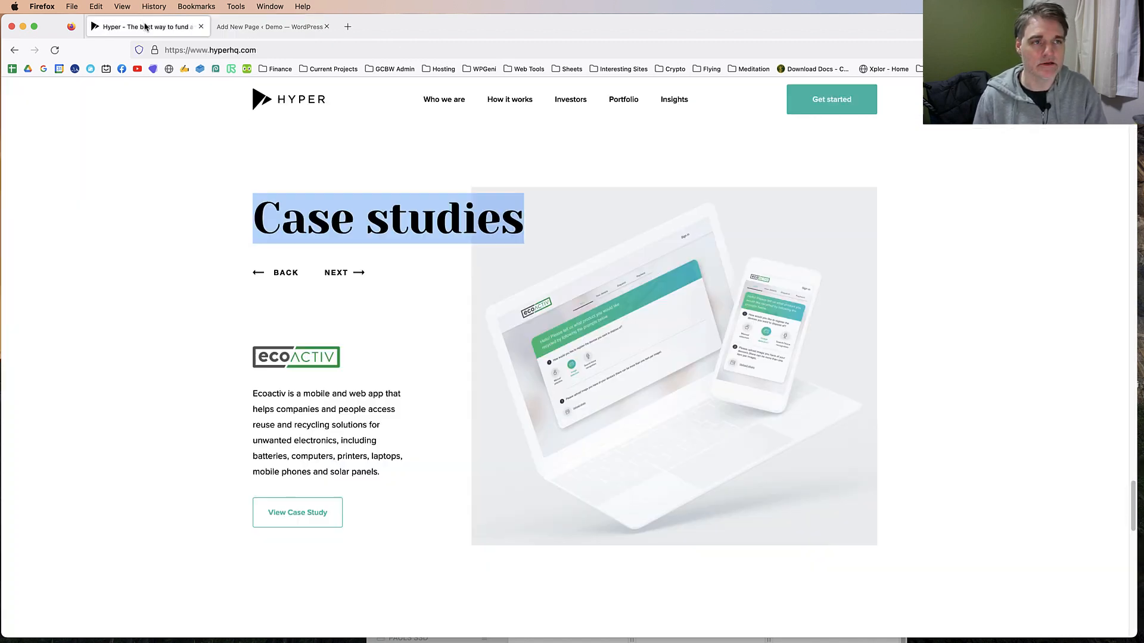
{"action": "left_click", "coordinate": [276, 27]}
{"action": "left_click", "coordinate": [1057, 384]}
{"action": "scroll", "coordinate": [1013, 369], "scroll_direction": "down", "scroll_amount": 2}
{"action": "left_click", "coordinate": [977, 356]}
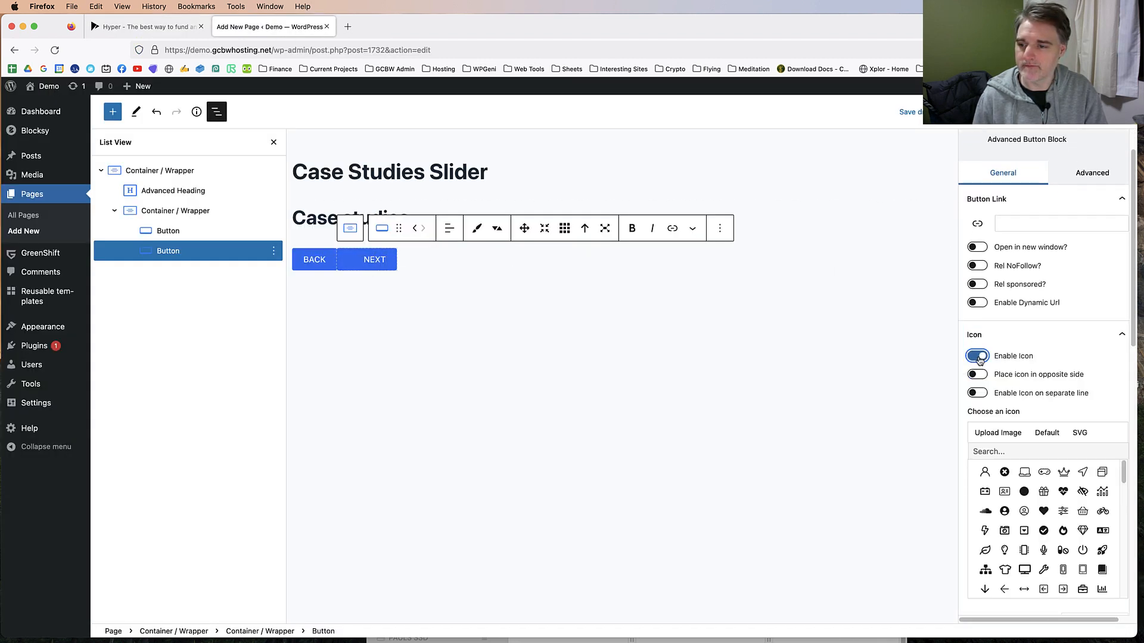
{"action": "left_click", "coordinate": [1040, 451]}
{"action": "type", "text": "as"}
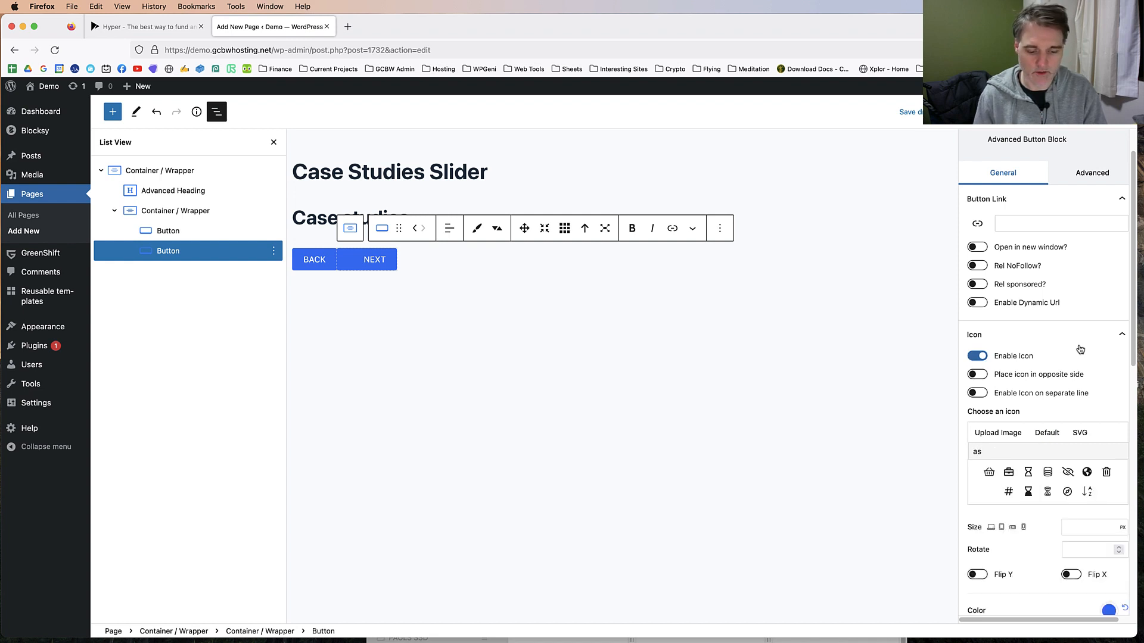
{"action": "key", "text": "BackSpace"}
{"action": "key", "text": "BackSpace"}
{"action": "type", "text": "arrow"}
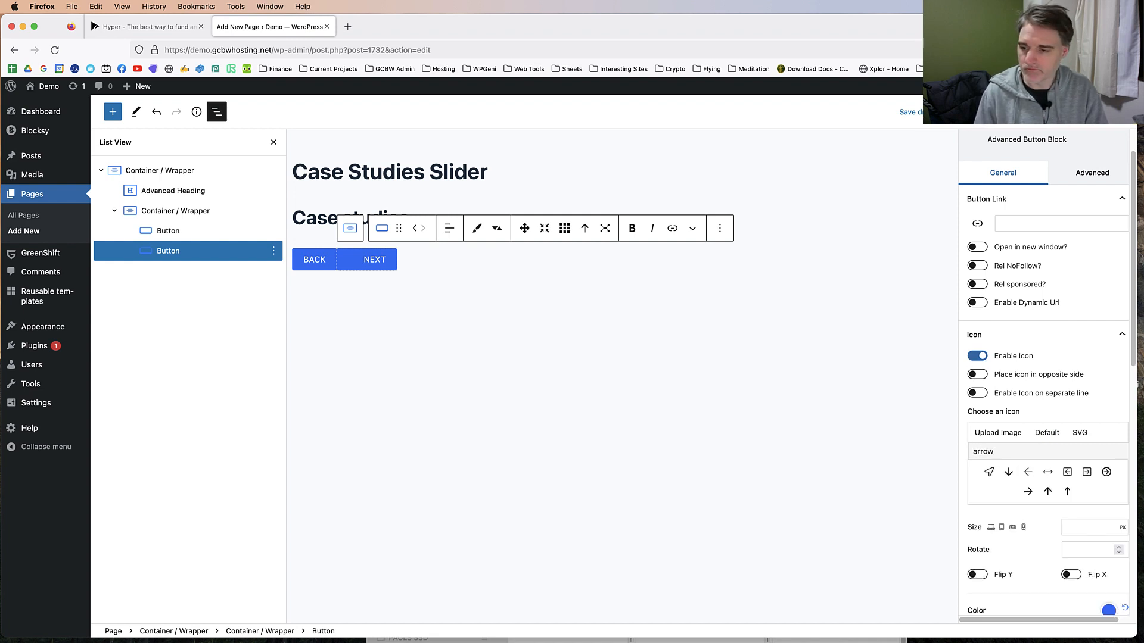
{"action": "left_click", "coordinate": [1030, 476]}
Step: Set the NEXT button's icon color to FFFFFF and reset its icon hover color
{"action": "scroll", "coordinate": [1073, 525], "scroll_direction": "down", "scroll_amount": 2}
{"action": "left_click", "coordinate": [1108, 575]}
{"action": "left_click", "coordinate": [1007, 301]}
{"action": "left_click_drag", "start_coordinate": [1007, 301], "coordinate": [995, 283]}
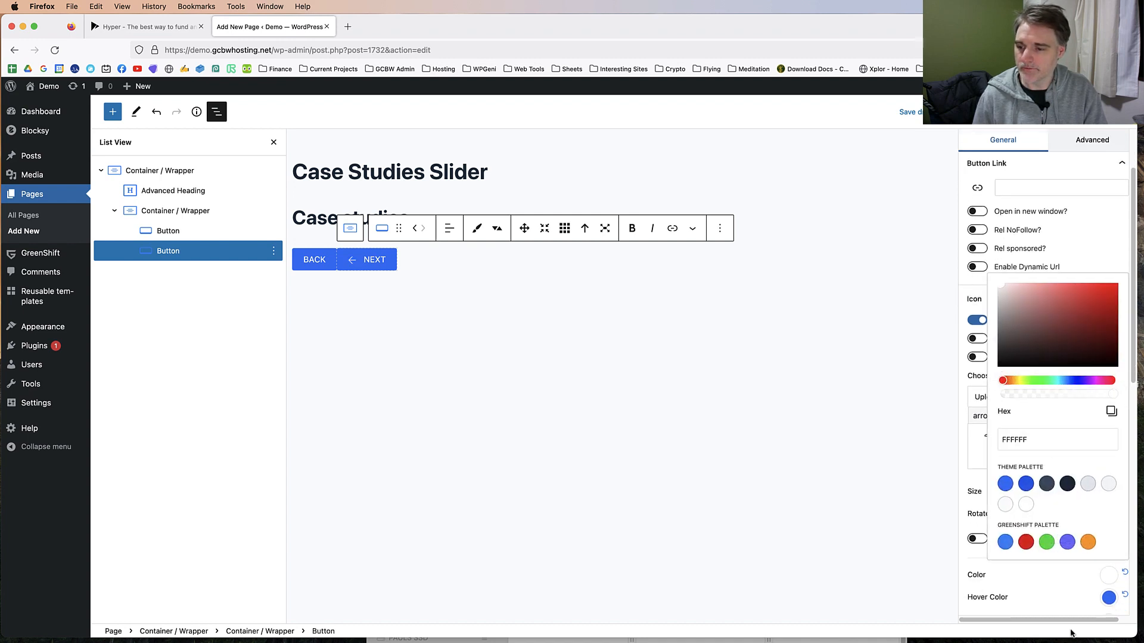
{"action": "left_click", "coordinate": [1064, 575]}
{"action": "scroll", "coordinate": [1042, 554], "scroll_direction": "down", "scroll_amount": 3}
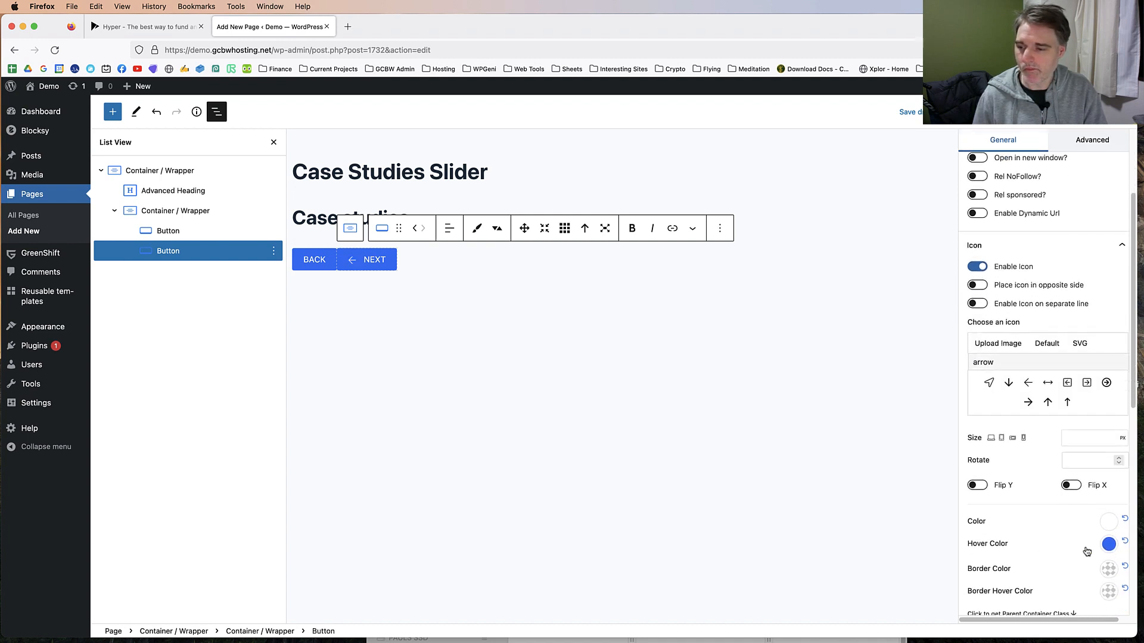
{"action": "left_click", "coordinate": [1123, 543]}
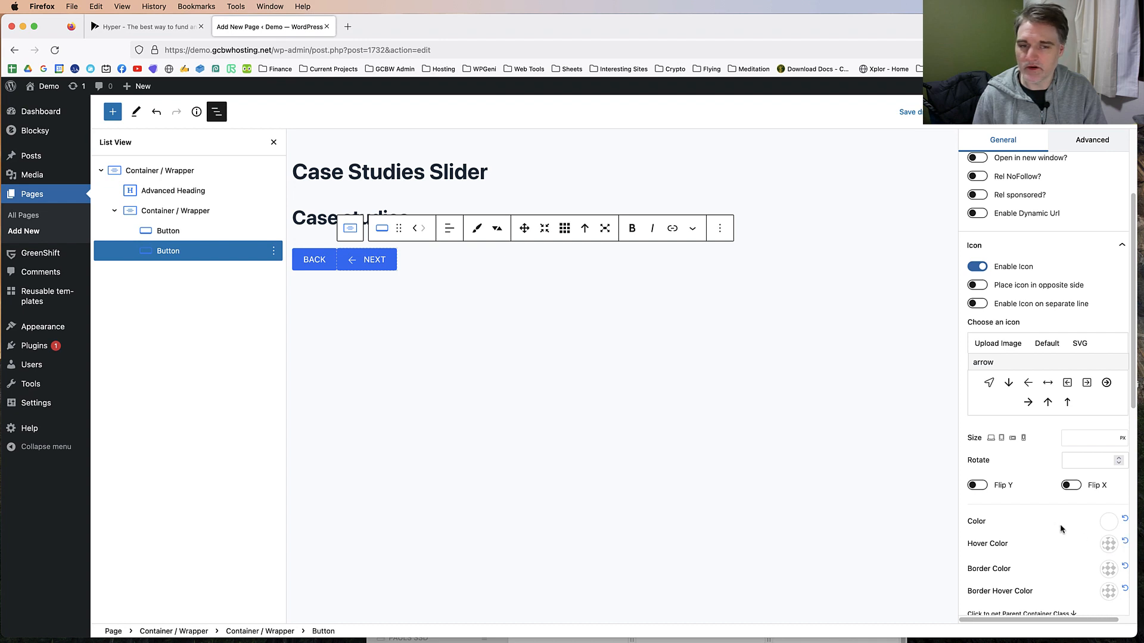
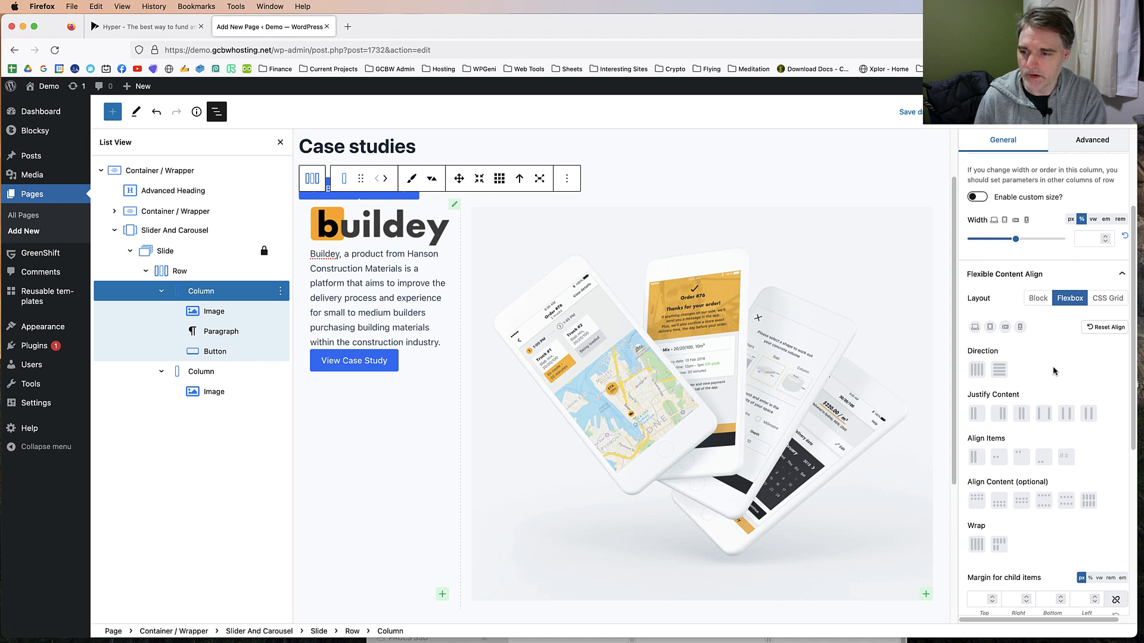
Step: Give the slide's text column a vertical flex direction, align its items to the start and justify its content to the end
{"action": "left_click", "coordinate": [1044, 456]}
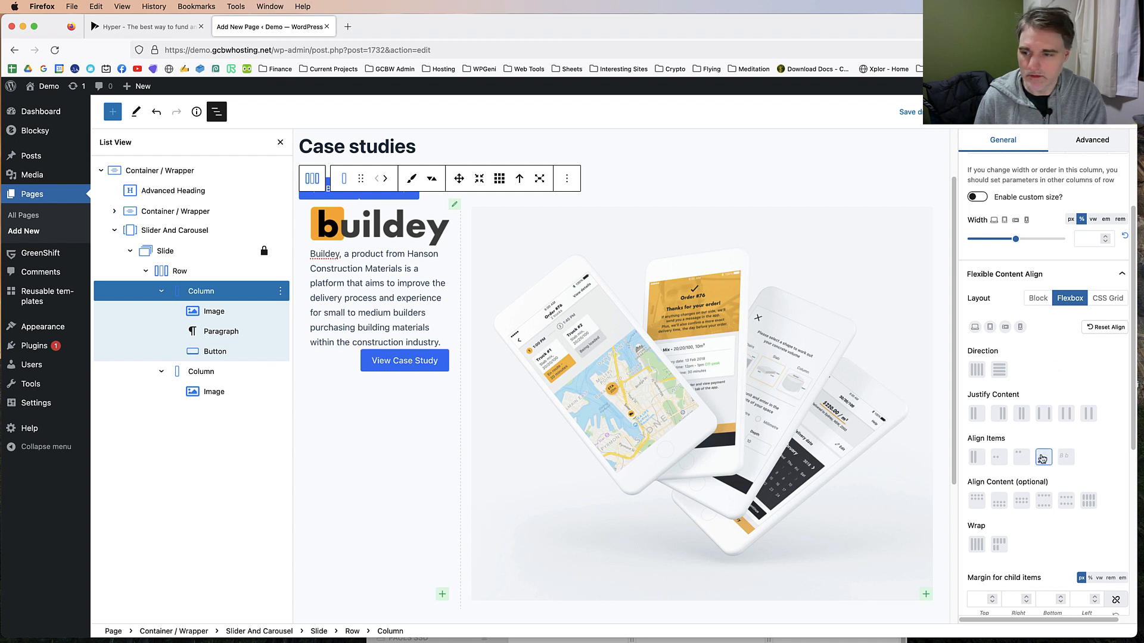
{"action": "left_click", "coordinate": [999, 370]}
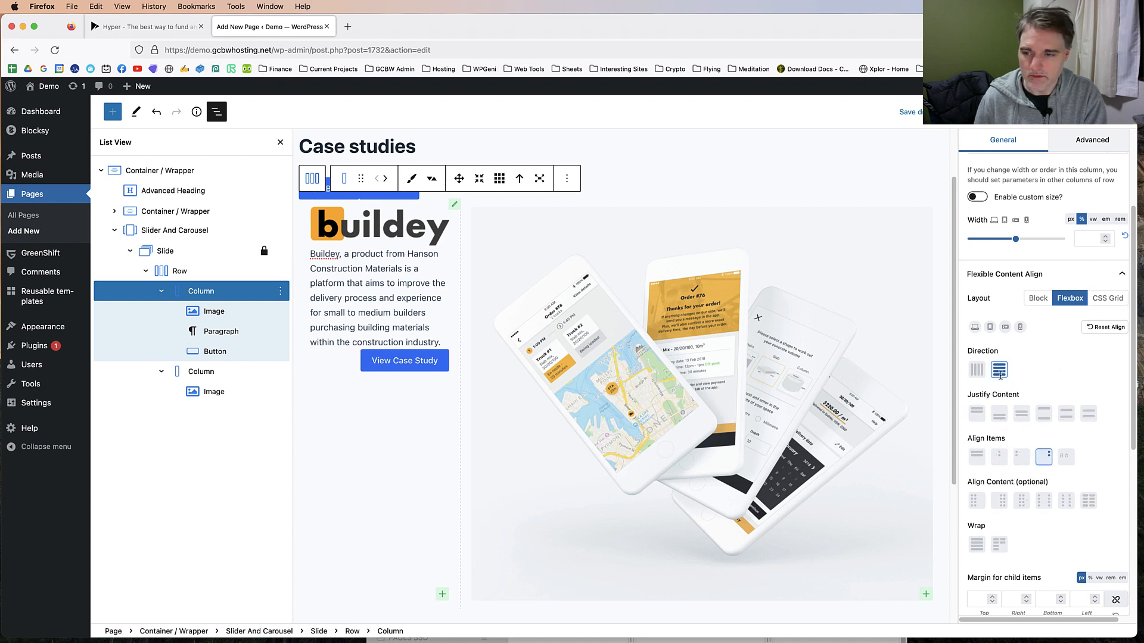
{"action": "left_click", "coordinate": [1026, 457]}
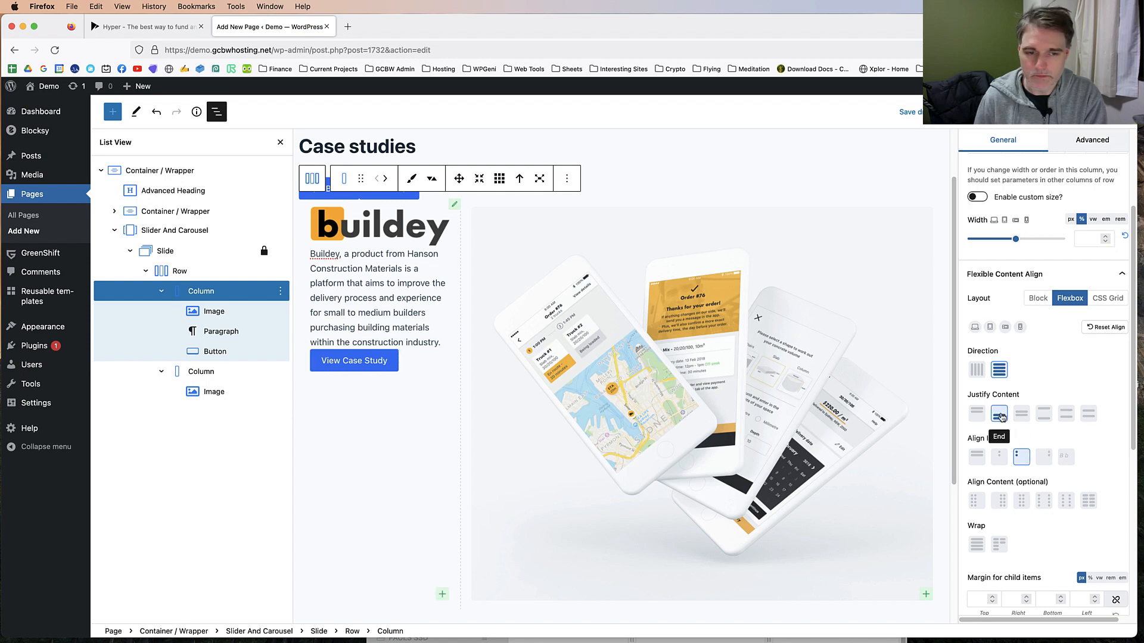
{"action": "left_click", "coordinate": [1000, 414]}
Step: Collapse the slide's Row in the list view and examine the column content's position relative to the heading, navigation buttons and slide image
{"action": "scroll", "coordinate": [406, 378], "scroll_direction": "down", "scroll_amount": 4}
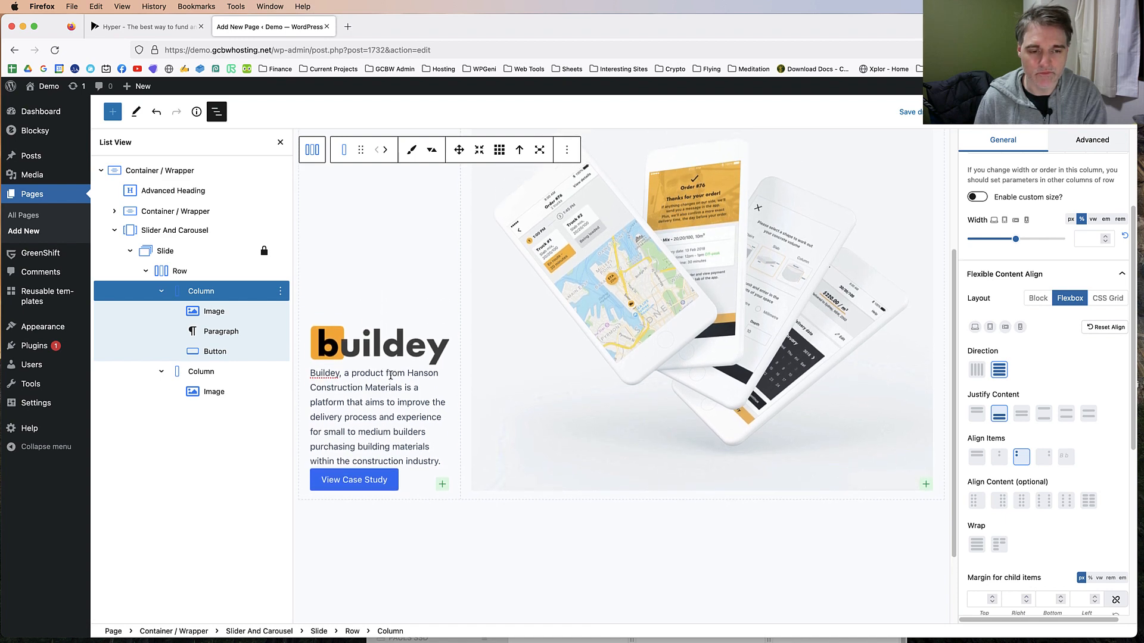
{"action": "scroll", "coordinate": [371, 320], "scroll_direction": "up", "scroll_amount": 2}
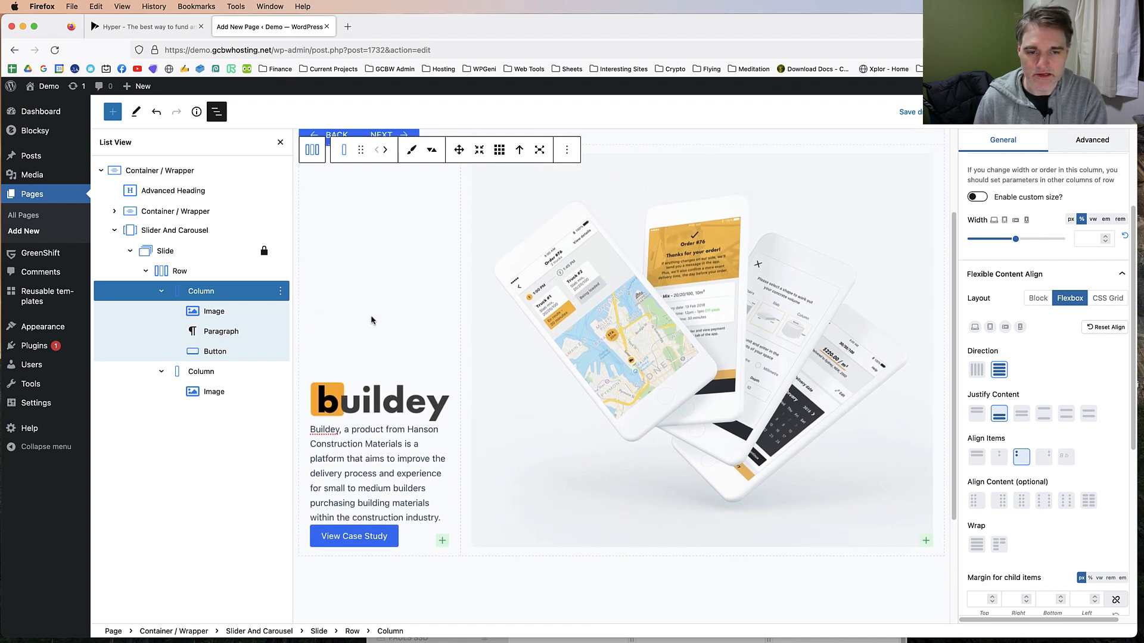
{"action": "scroll", "coordinate": [379, 313], "scroll_direction": "up", "scroll_amount": 4}
{"action": "scroll", "coordinate": [388, 328], "scroll_direction": "down", "scroll_amount": 3}
{"action": "scroll", "coordinate": [398, 348], "scroll_direction": "up", "scroll_amount": 3}
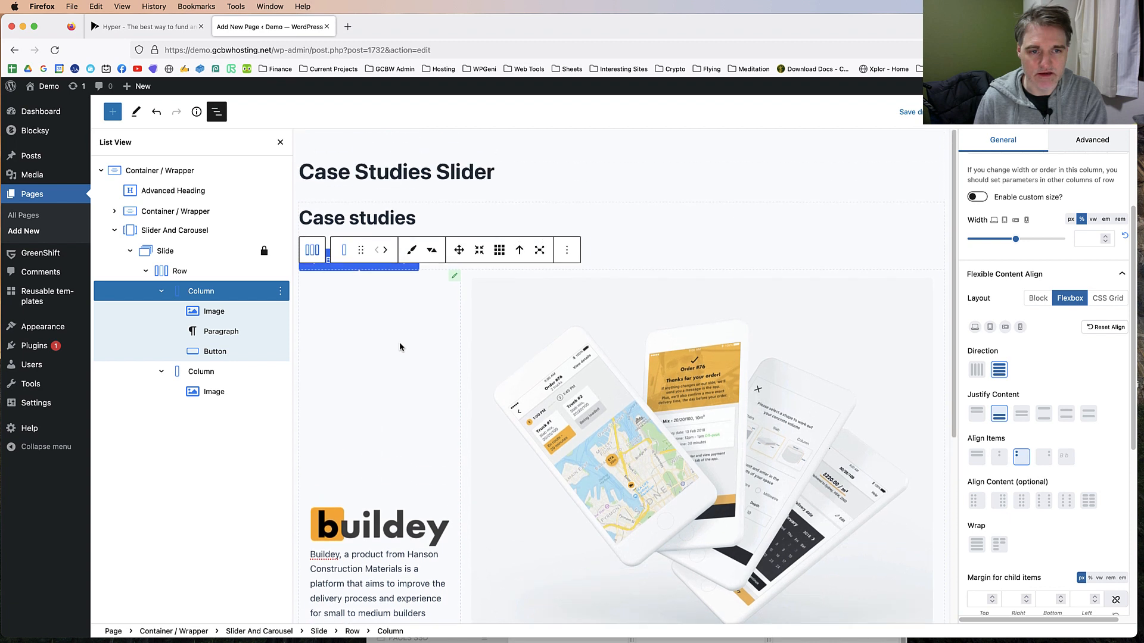
{"action": "scroll", "coordinate": [399, 347], "scroll_direction": "down", "scroll_amount": 2}
{"action": "scroll", "coordinate": [399, 346], "scroll_direction": "down", "scroll_amount": 2}
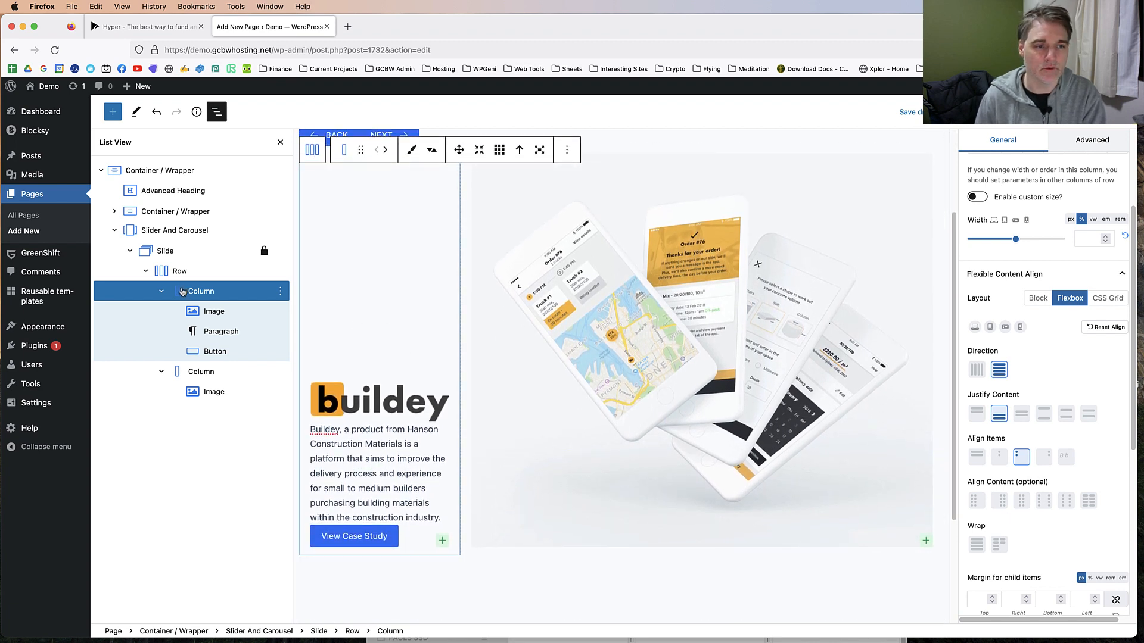
{"action": "left_click", "coordinate": [145, 271]}
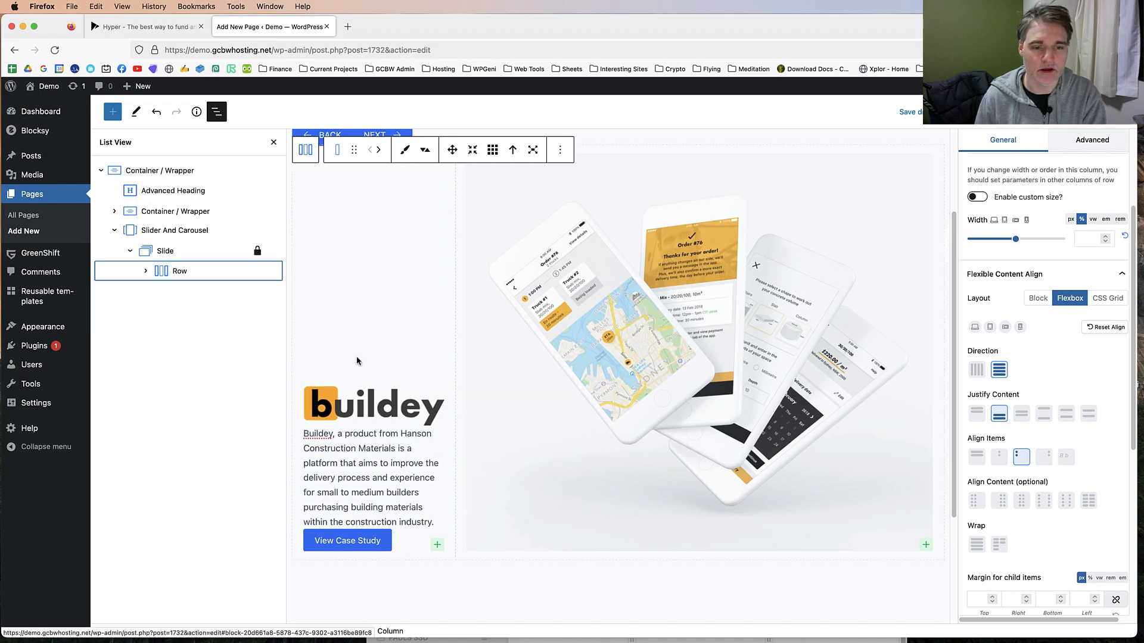
{"action": "scroll", "coordinate": [417, 289], "scroll_direction": "up", "scroll_amount": 2}
{"action": "scroll", "coordinate": [415, 286], "scroll_direction": "up", "scroll_amount": 1}
{"action": "scroll", "coordinate": [417, 289], "scroll_direction": "down", "scroll_amount": 1}
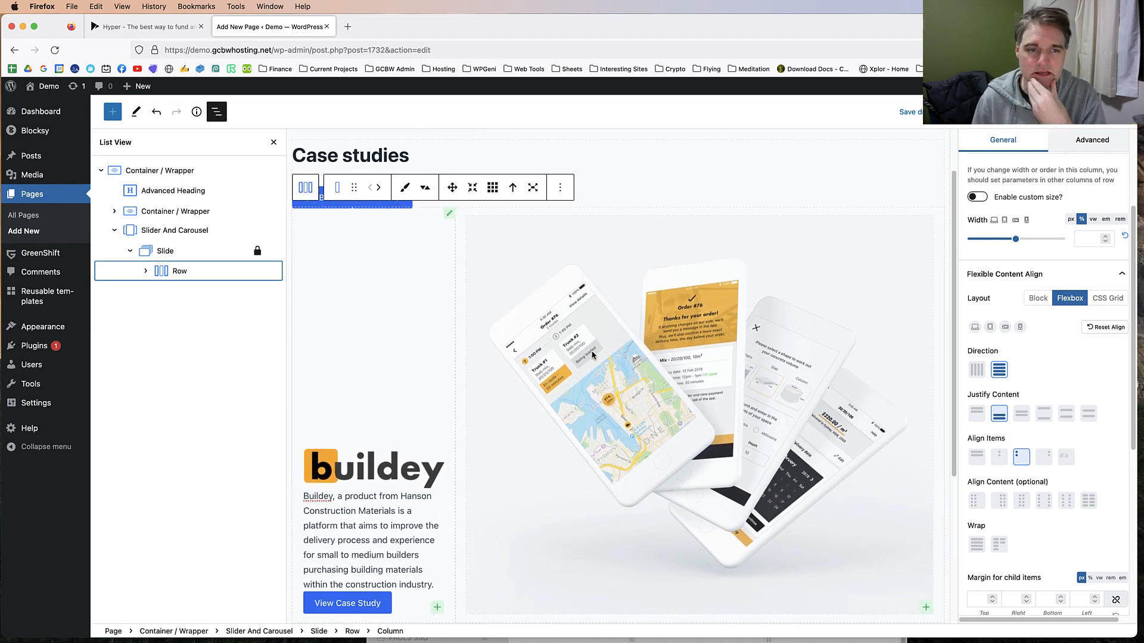
{"action": "scroll", "coordinate": [398, 312], "scroll_direction": "up", "scroll_amount": 1}
{"action": "left_click", "coordinate": [647, 209]}
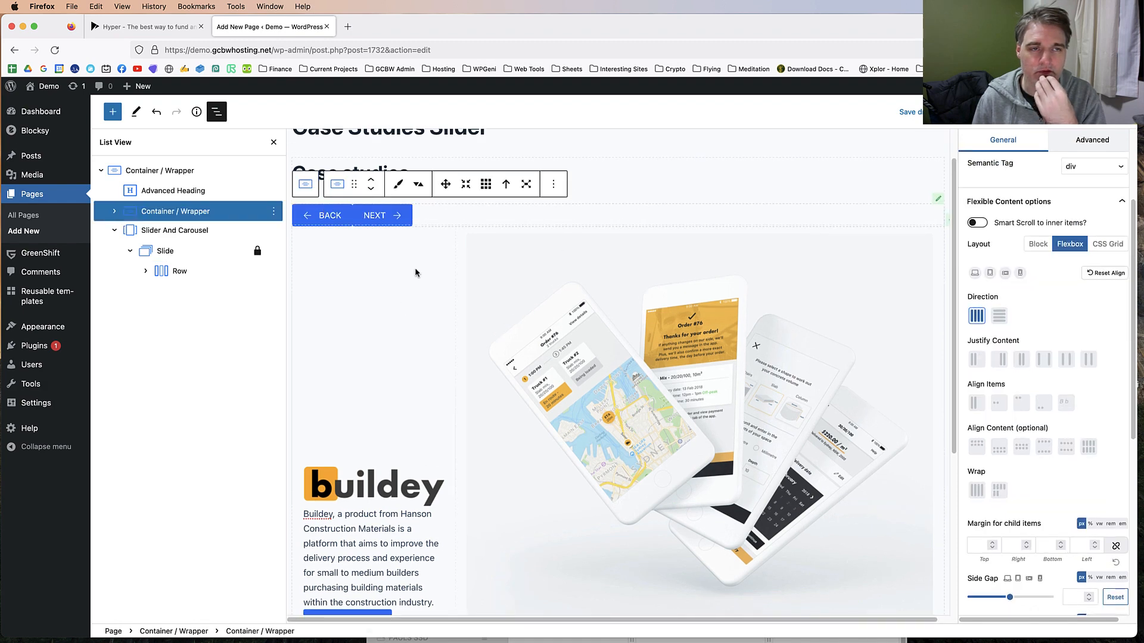
{"action": "scroll", "coordinate": [398, 302], "scroll_direction": "up", "scroll_amount": 1}
{"action": "scroll", "coordinate": [398, 307], "scroll_direction": "down", "scroll_amount": 5}
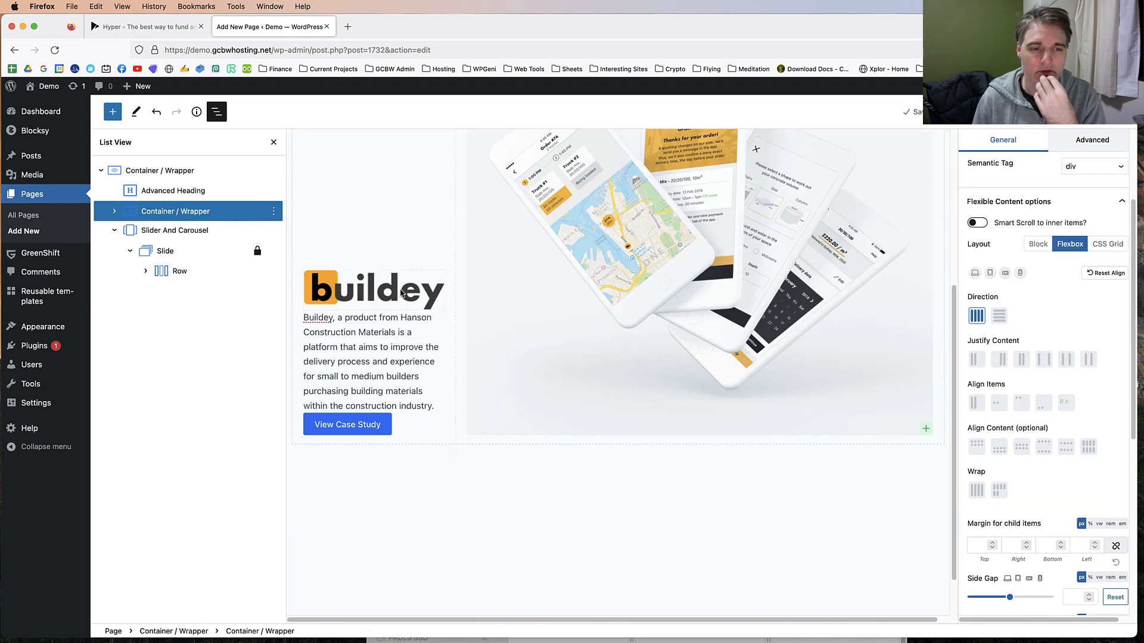
Step: Inspect the buildey logo image in the Hyper reference with the developer tools to find its width
{"action": "left_click", "coordinate": [157, 29]}
{"action": "right_click", "coordinate": [297, 337]}
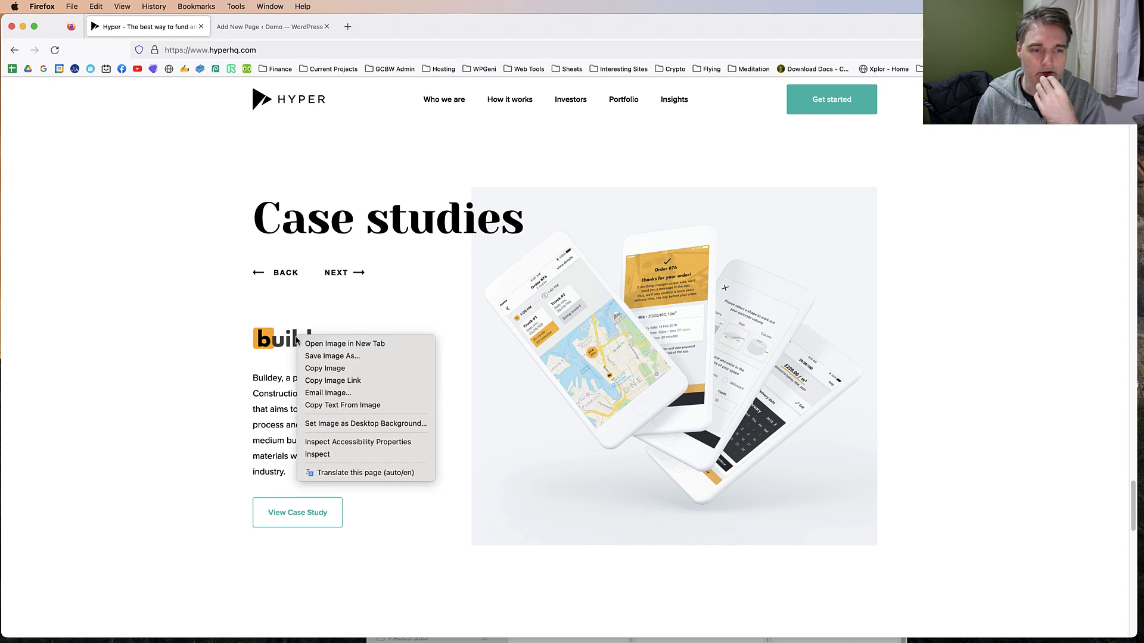
{"action": "left_click", "coordinate": [332, 455]}
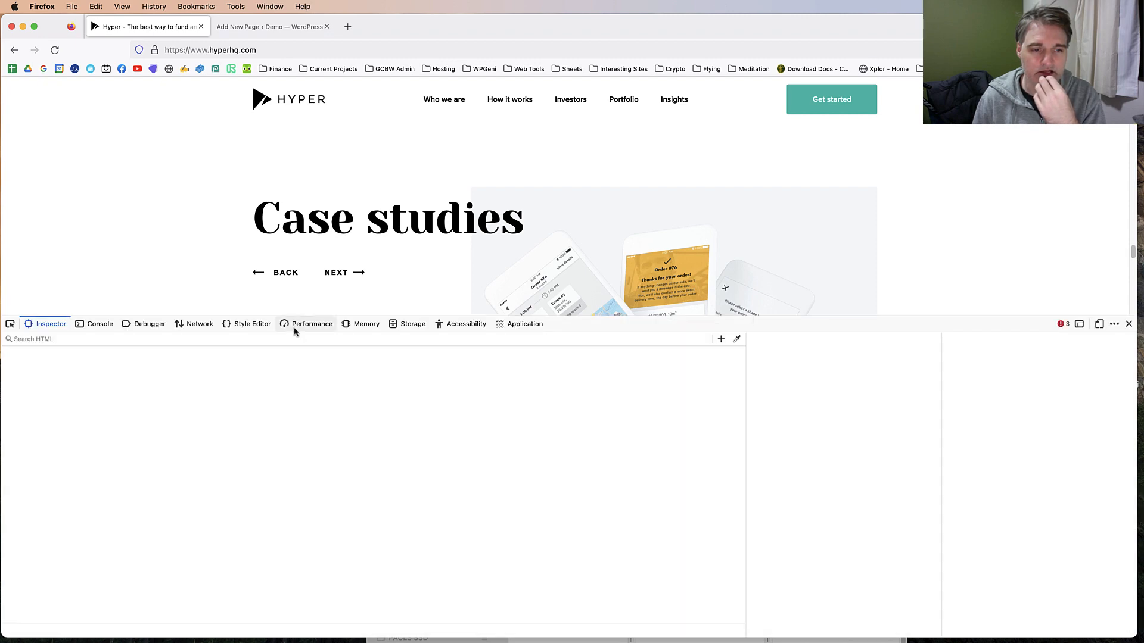
{"action": "left_click_drag", "start_coordinate": [211, 316], "coordinate": [231, 453]}
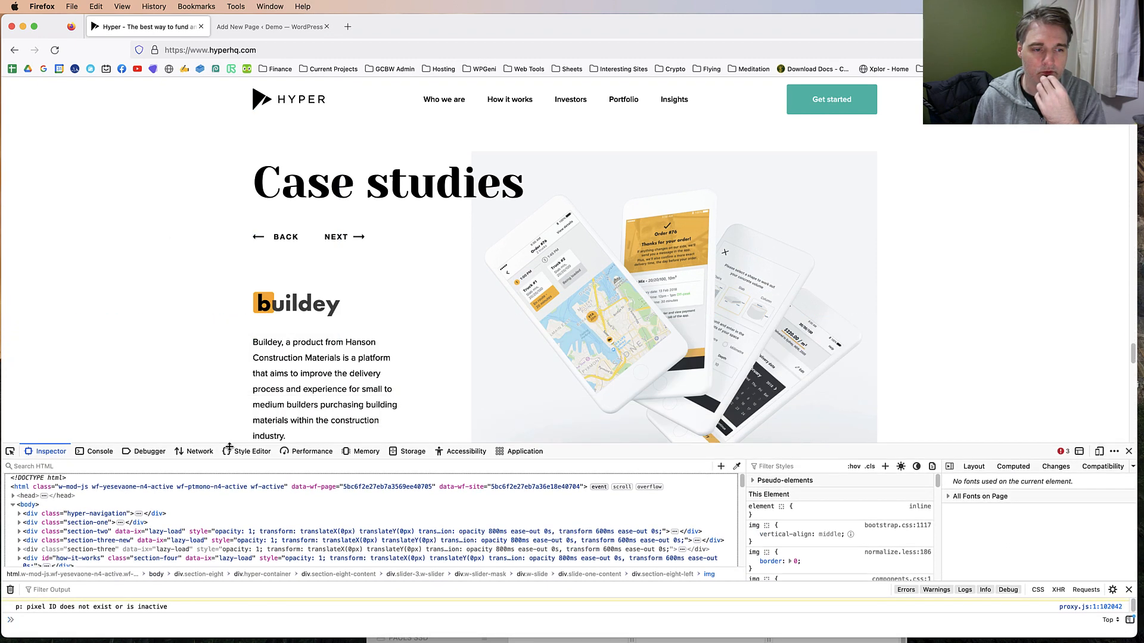
{"action": "left_click", "coordinate": [1128, 590]}
{"action": "left_click_drag", "start_coordinate": [246, 454], "coordinate": [244, 495]}
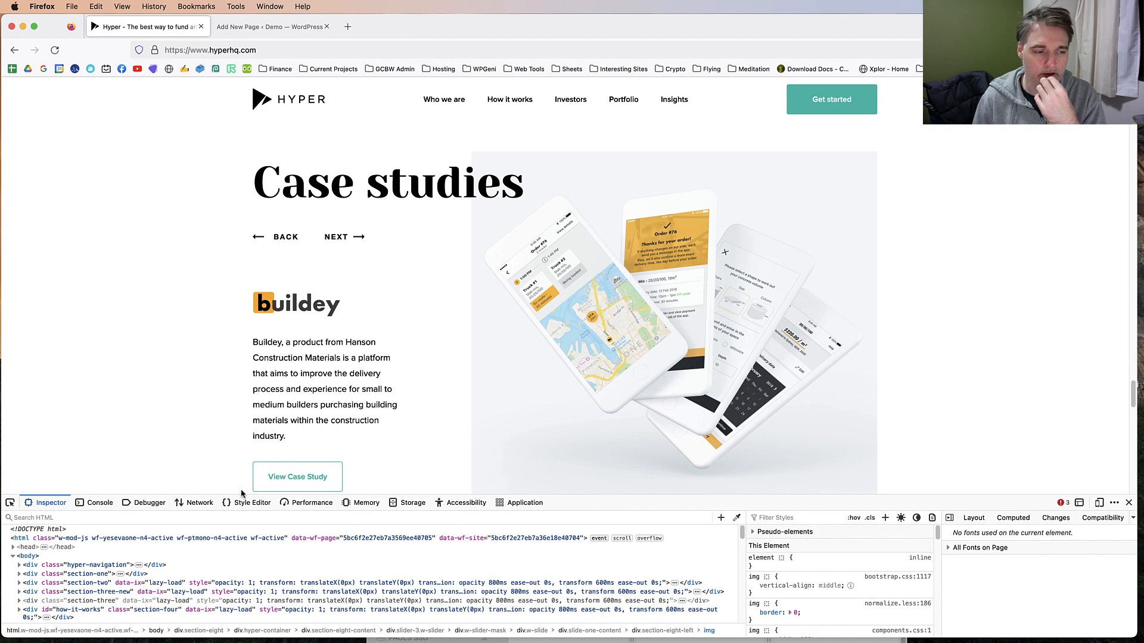
{"action": "left_click", "coordinate": [10, 503]}
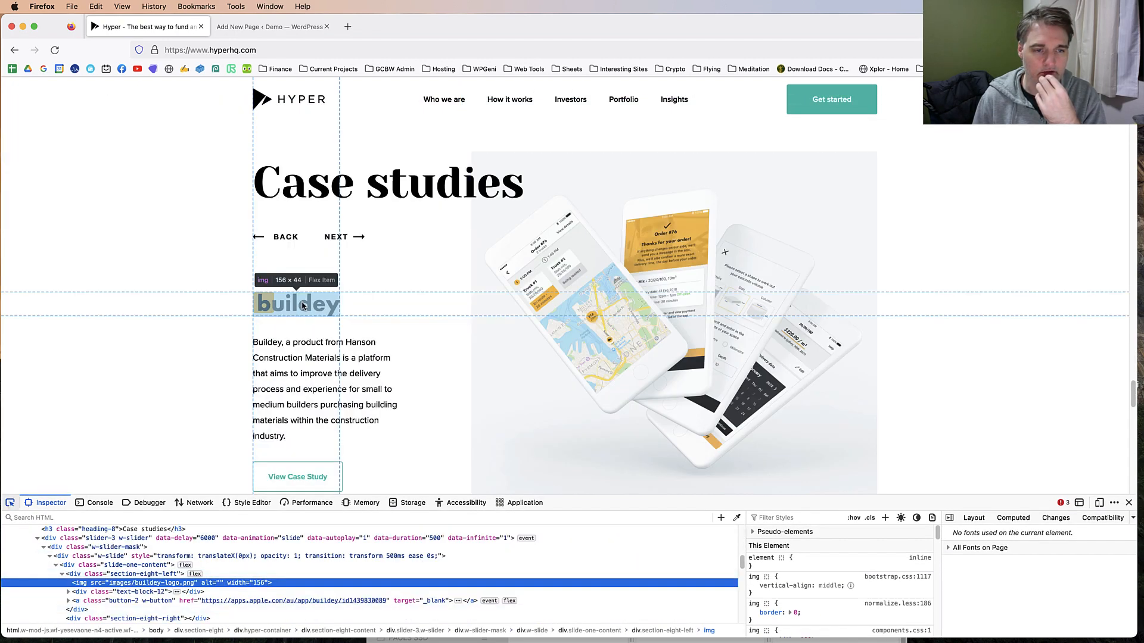
{"action": "left_click", "coordinate": [302, 305]}
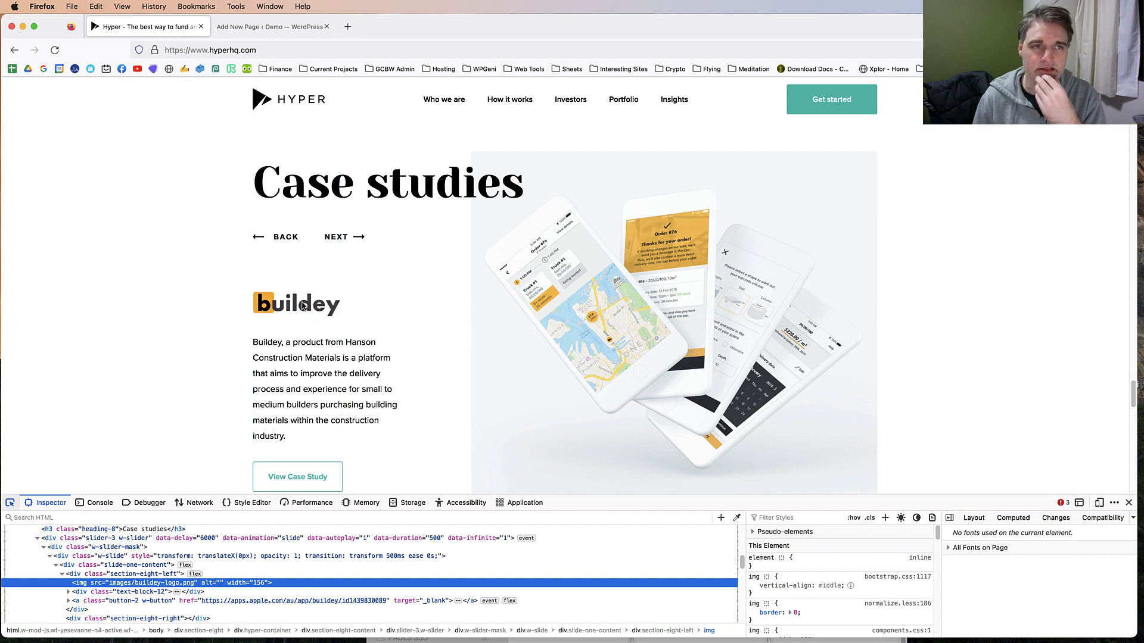
Step: Expand the slide's Row in the list view and set the buildey logo image's custom width to 156 px
{"action": "left_click", "coordinate": [276, 27]}
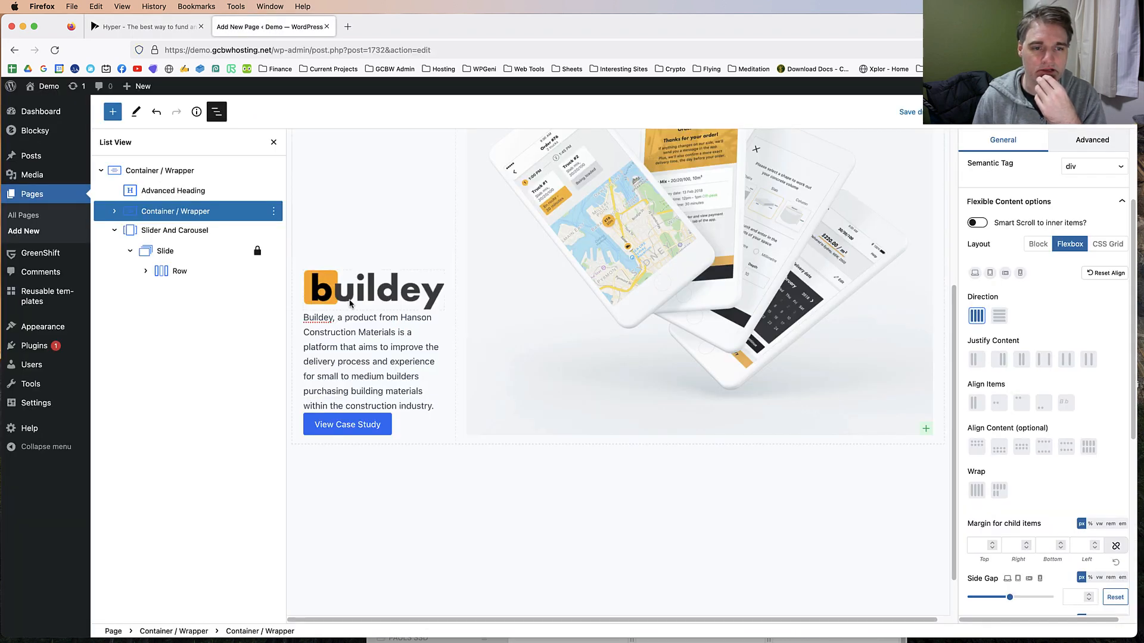
{"action": "left_click", "coordinate": [146, 271]}
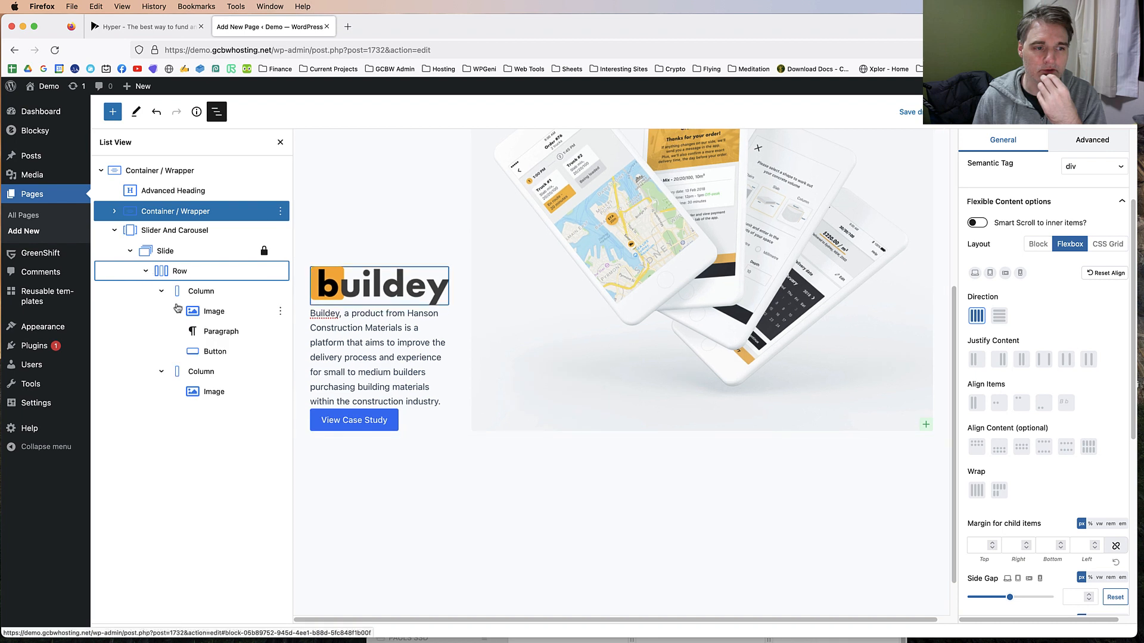
{"action": "left_click", "coordinate": [214, 311]}
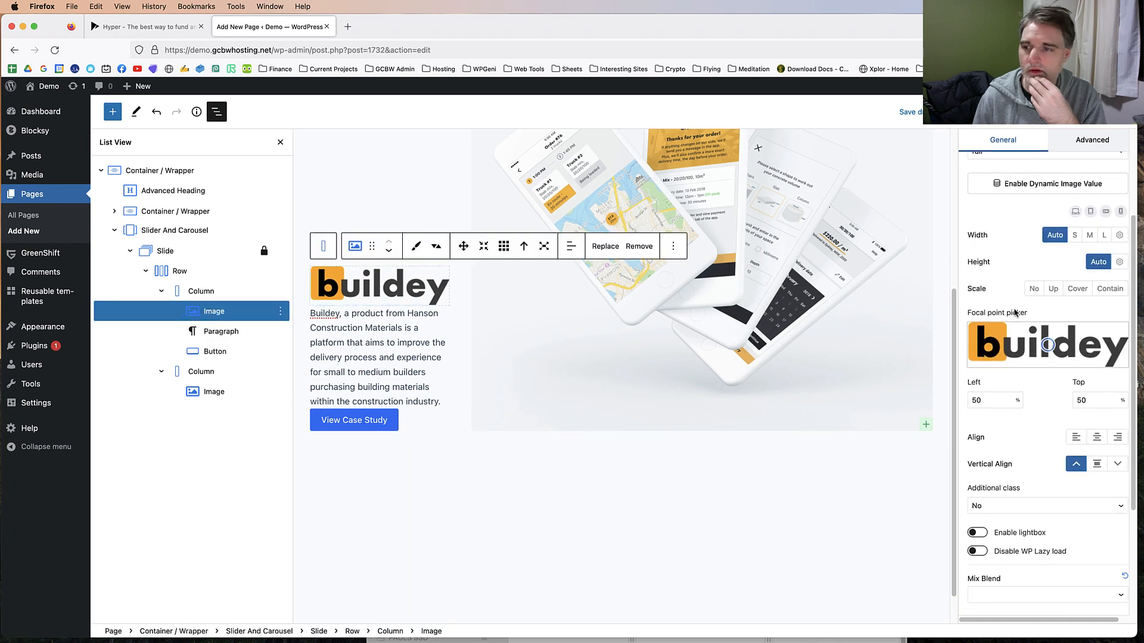
{"action": "left_click", "coordinate": [1120, 236]}
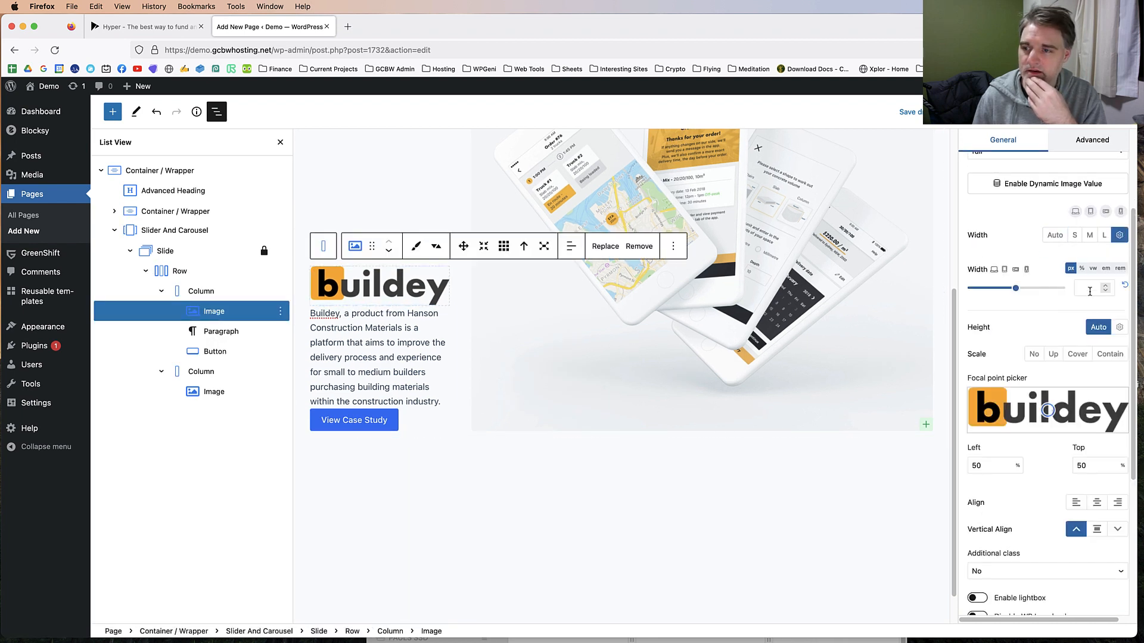
{"action": "left_click", "coordinate": [1089, 291]}
{"action": "type", "text": "156"}
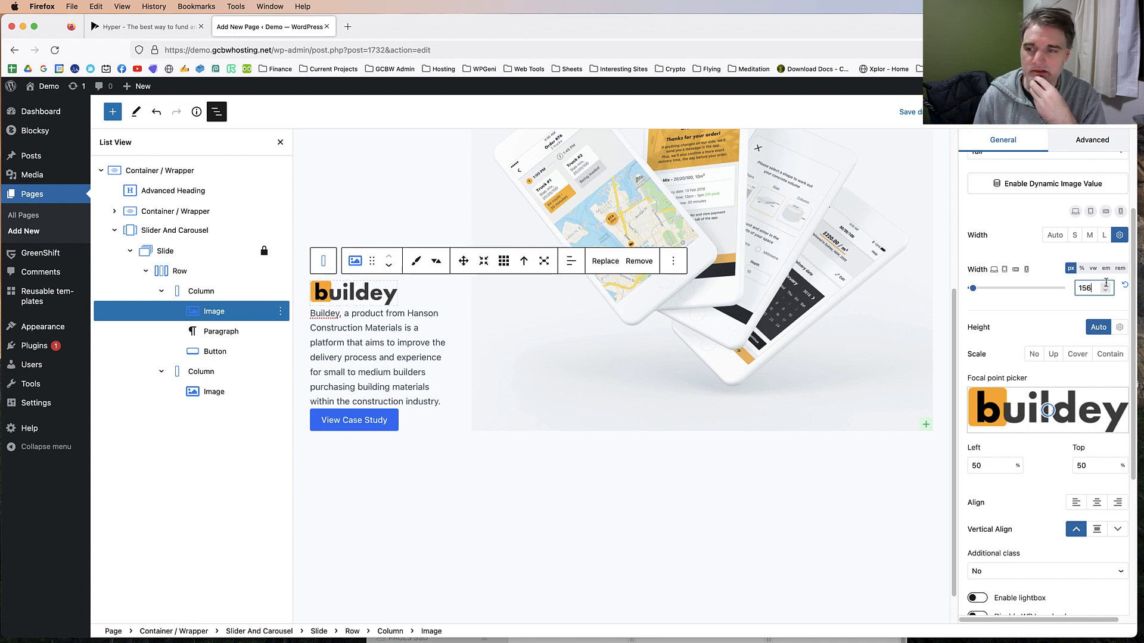
Step: Inspect the description text below the buildey logo in the Hyper reference for its margins and font settings
{"action": "left_click", "coordinate": [143, 27]}
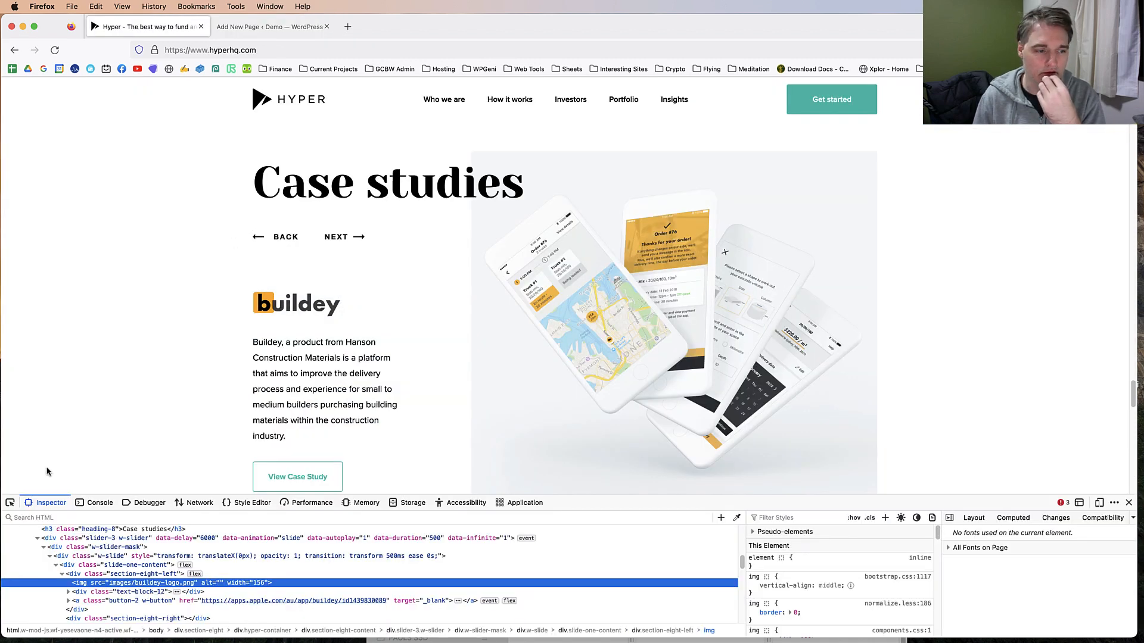
{"action": "left_click", "coordinate": [9, 503]}
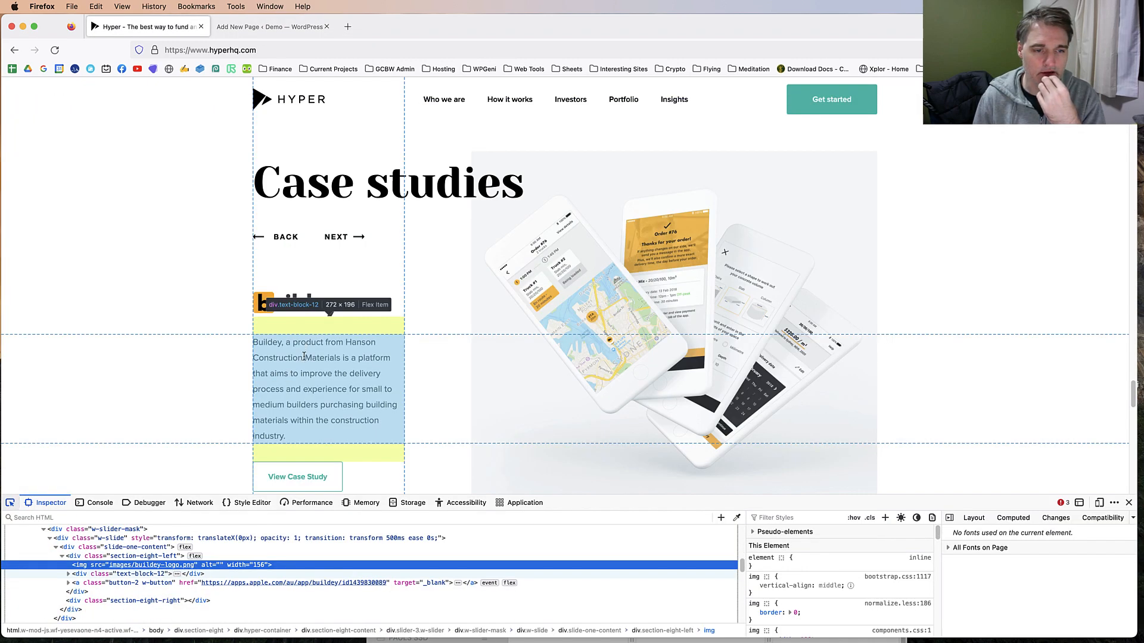
{"action": "left_click", "coordinate": [318, 365]}
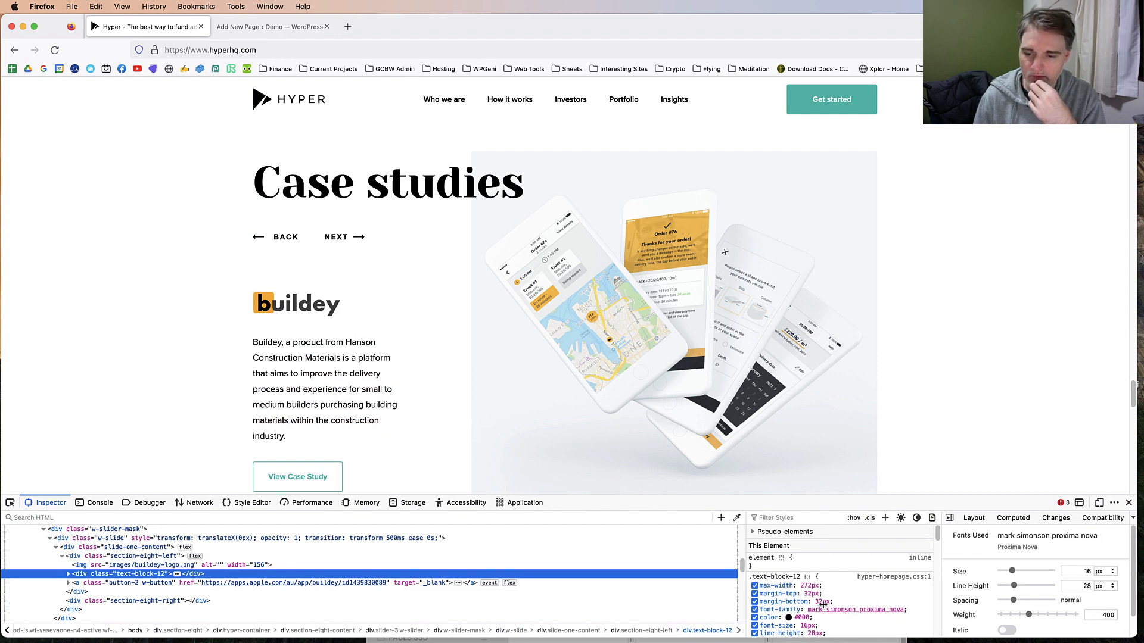
Step: Add padding to the dimension settings of the slide's Buildey paragraph and unlink its sides
{"action": "left_click", "coordinate": [271, 27]}
{"action": "left_click", "coordinate": [365, 328]}
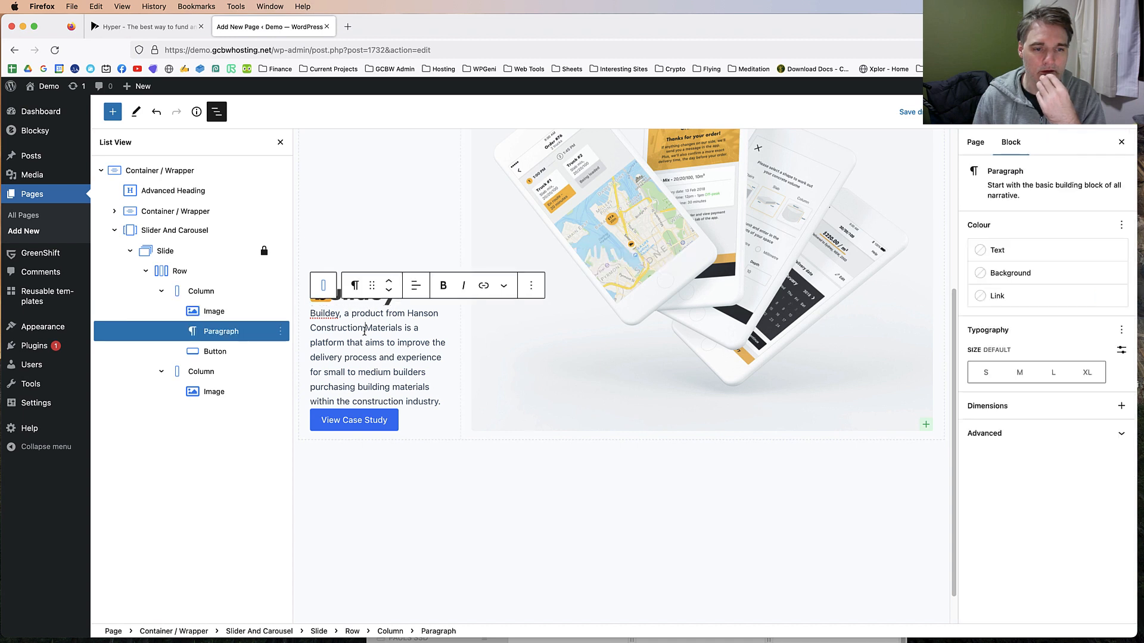
{"action": "left_click", "coordinate": [1120, 406]}
{"action": "left_click", "coordinate": [1077, 435]}
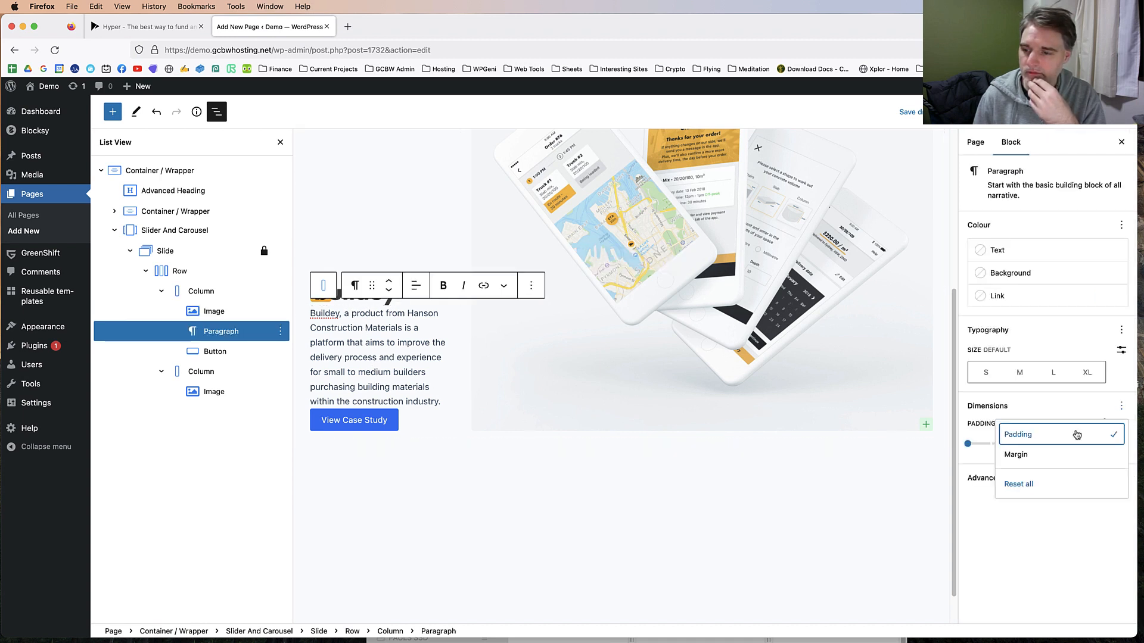
{"action": "left_click", "coordinate": [1081, 505]}
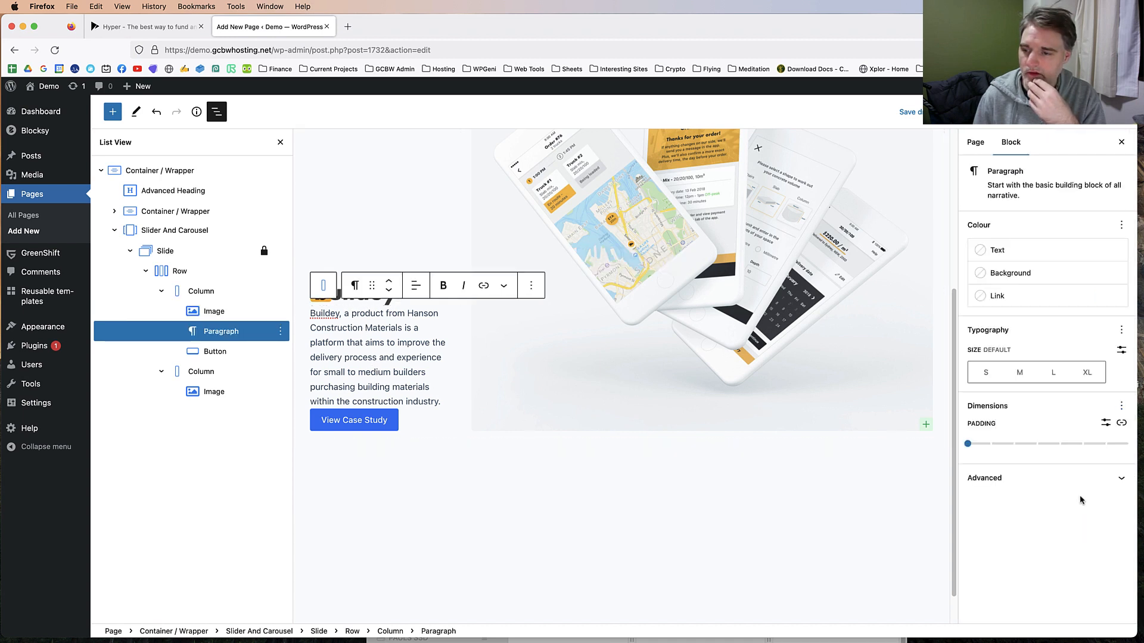
{"action": "left_click", "coordinate": [1120, 425]}
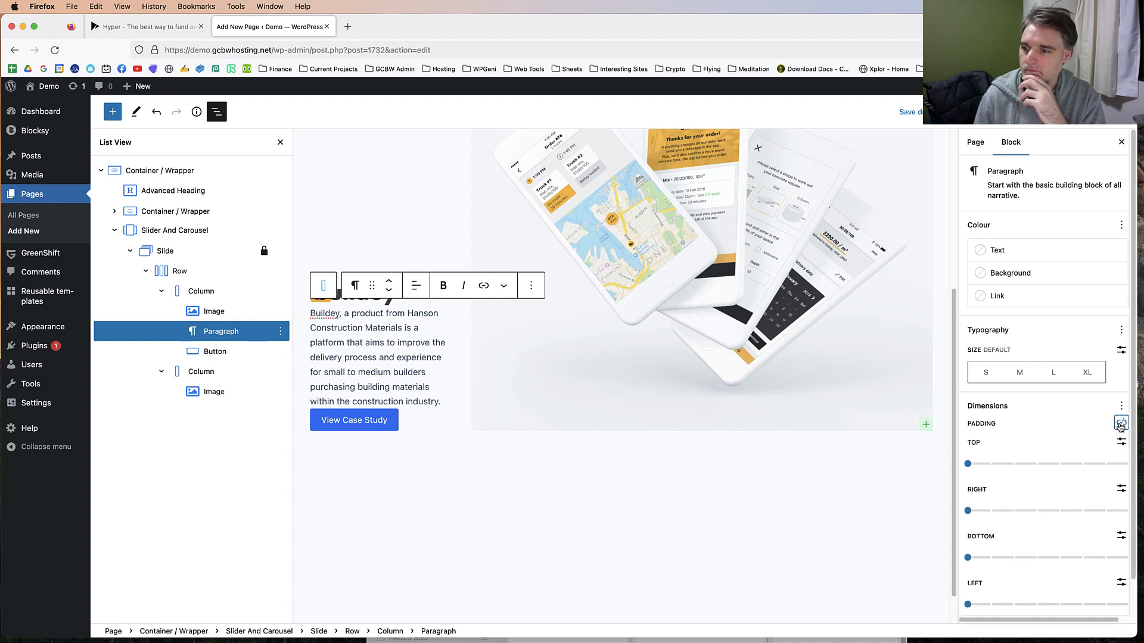
{"action": "scroll", "coordinate": [1062, 435], "scroll_direction": "down", "scroll_amount": 1}
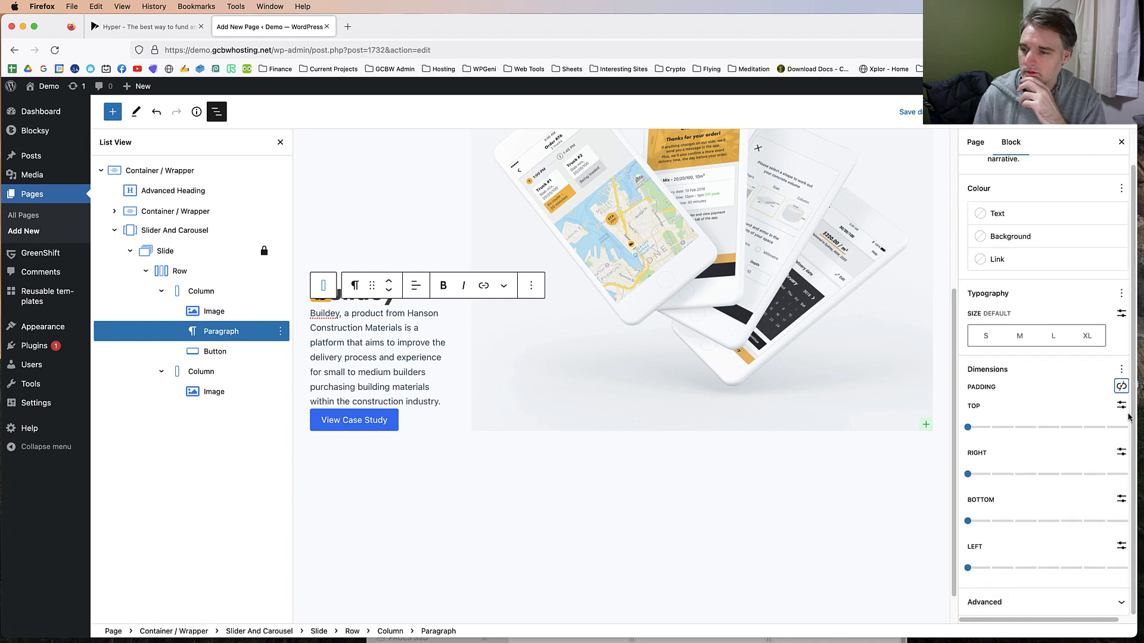
Step: Set the Buildey paragraph's top and bottom padding to 32 px each
{"action": "left_click", "coordinate": [1121, 406]}
{"action": "left_click", "coordinate": [975, 433]}
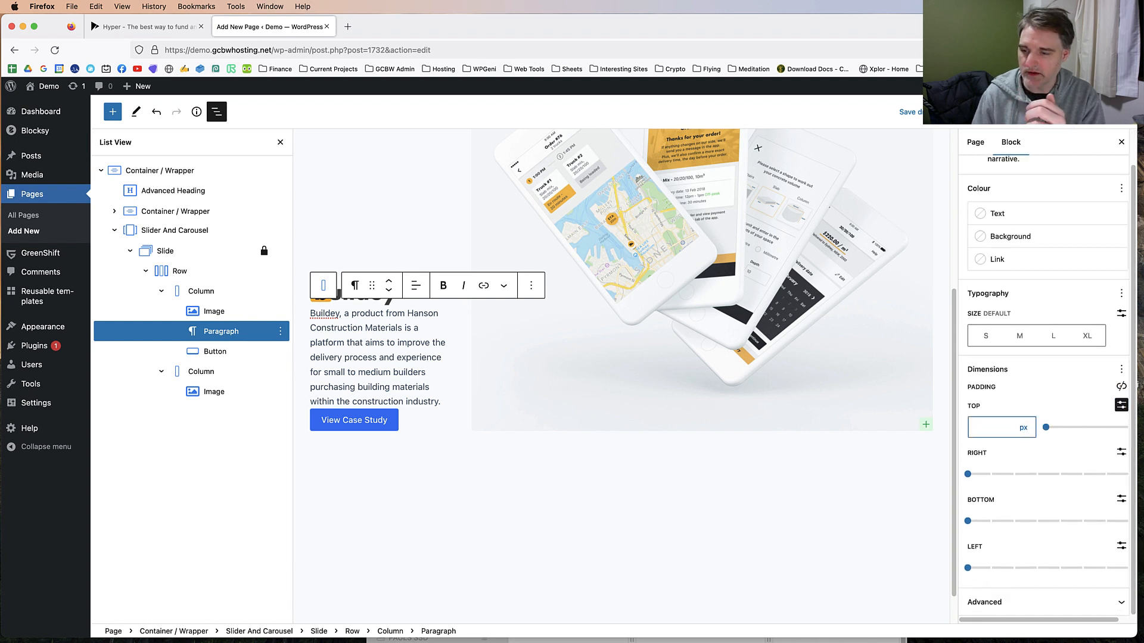
{"action": "type", "text": "32"}
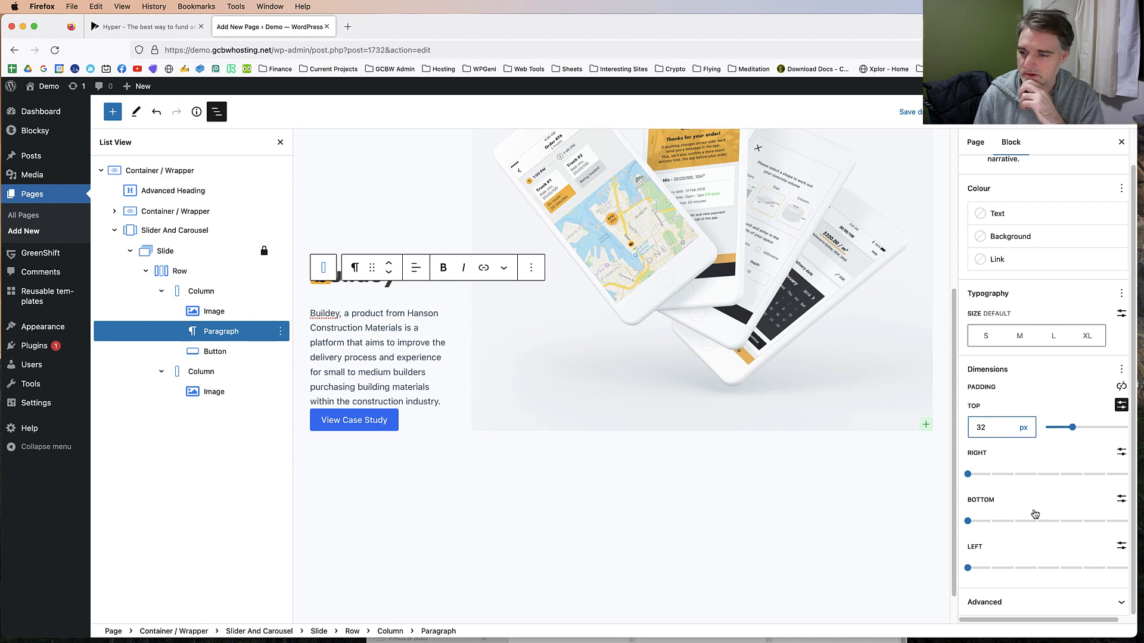
{"action": "left_click", "coordinate": [1118, 501]}
{"action": "left_click", "coordinate": [989, 521]}
{"action": "type", "text": "32"}
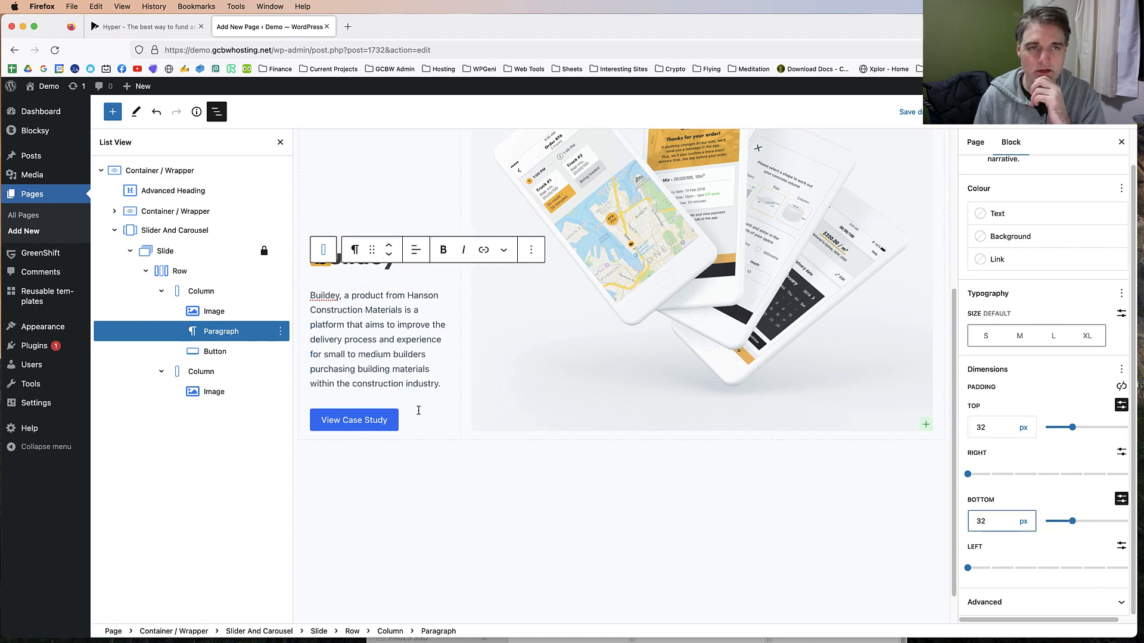
Step: Inspect the View Case Study button in the Hyper reference for its font size, line height and weight
{"action": "left_click", "coordinate": [130, 31]}
{"action": "right_click", "coordinate": [291, 479]}
{"action": "left_click", "coordinate": [322, 621]}
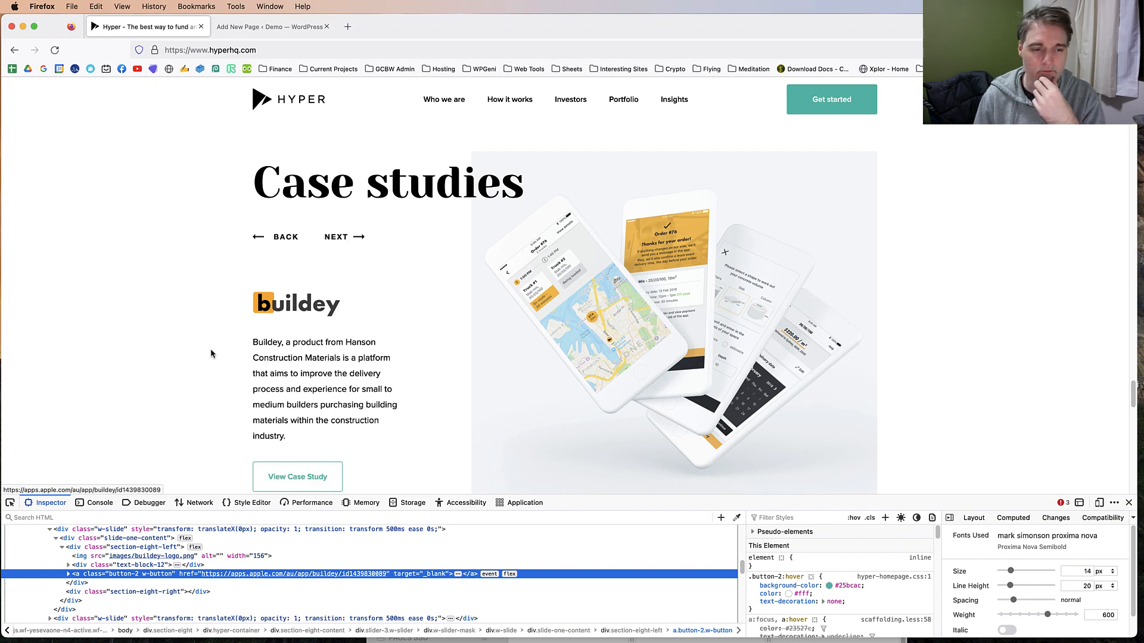
{"action": "scroll", "coordinate": [213, 354], "scroll_direction": "down", "scroll_amount": 2}
Step: Set the font size of the slide's View Case Study button to 14 px
{"action": "left_click", "coordinate": [278, 33]}
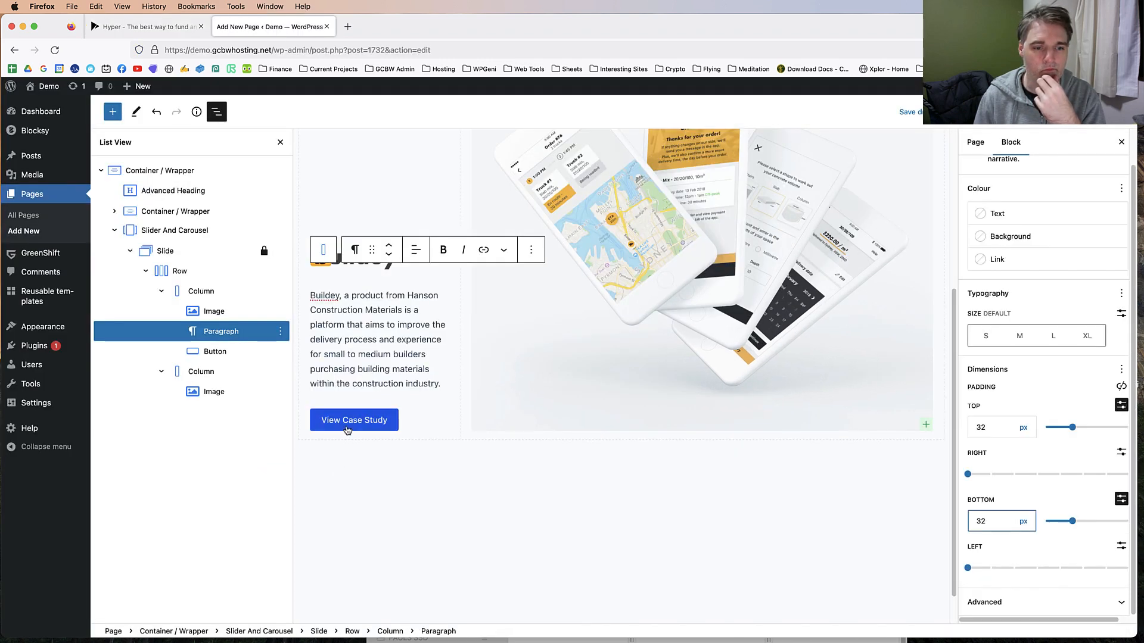
{"action": "left_click", "coordinate": [349, 421]}
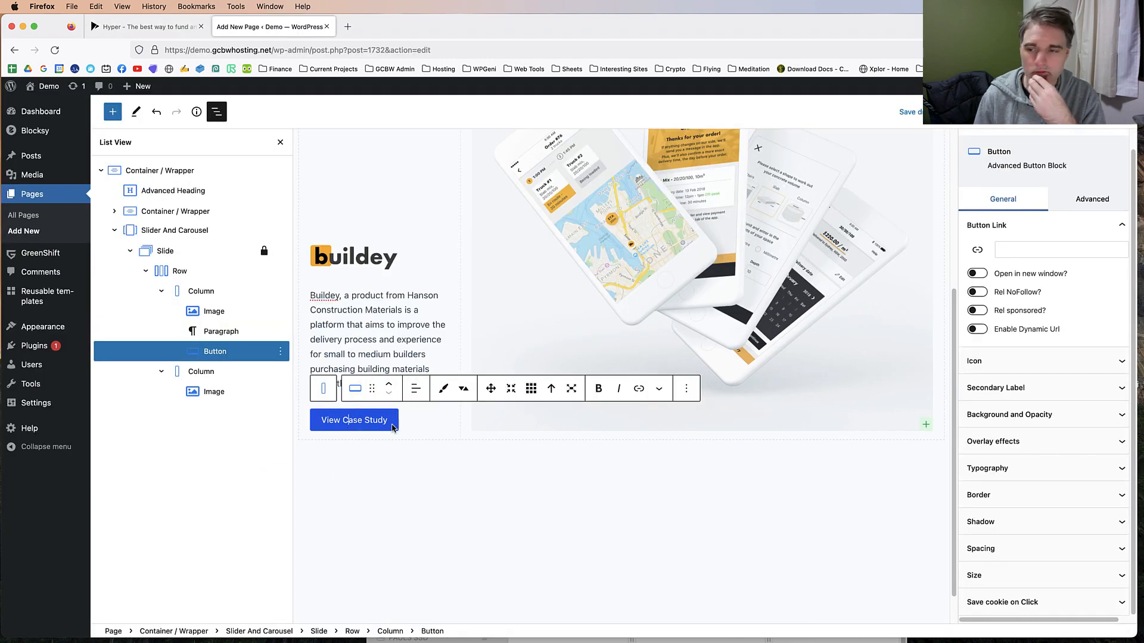
{"action": "left_click", "coordinate": [1049, 469]}
{"action": "left_click", "coordinate": [1079, 405]}
{"action": "type", "text": "14"}
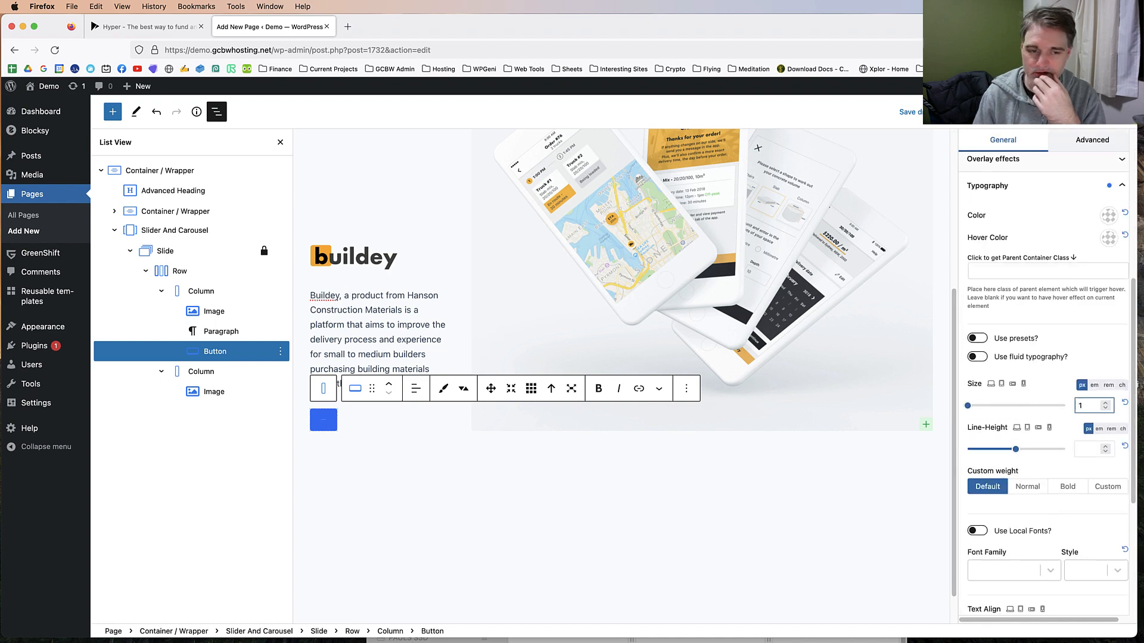
Step: Inspect the Hyper reference's View Case Study button again and examine its CSS rules for dimensions, alignment, border and corner radius
{"action": "left_click", "coordinate": [143, 26]}
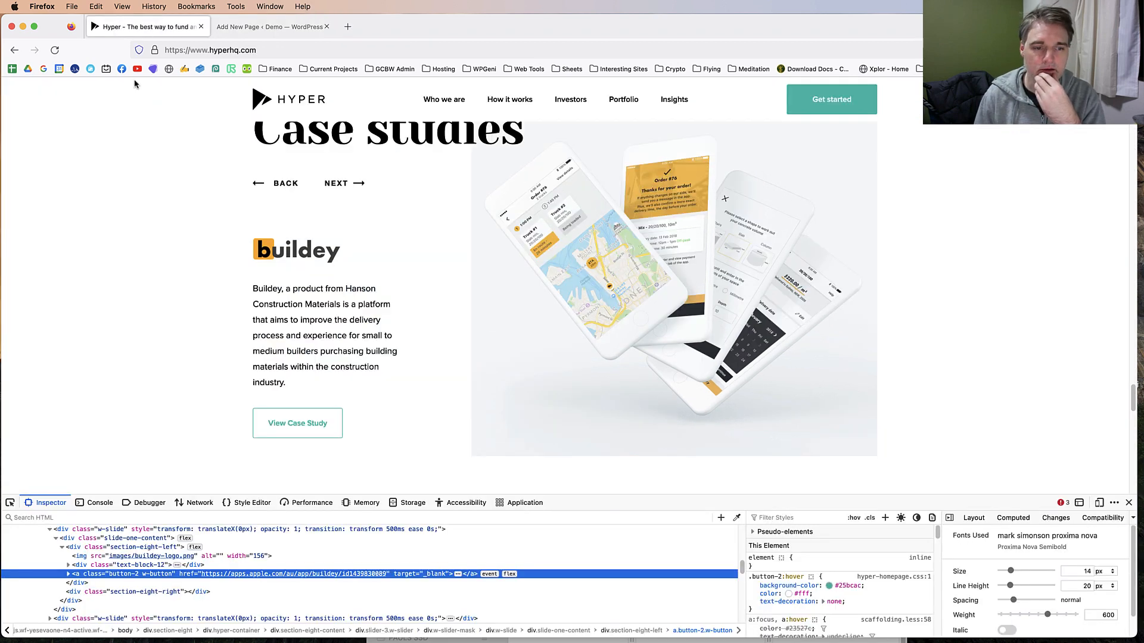
{"action": "left_click", "coordinate": [11, 503]}
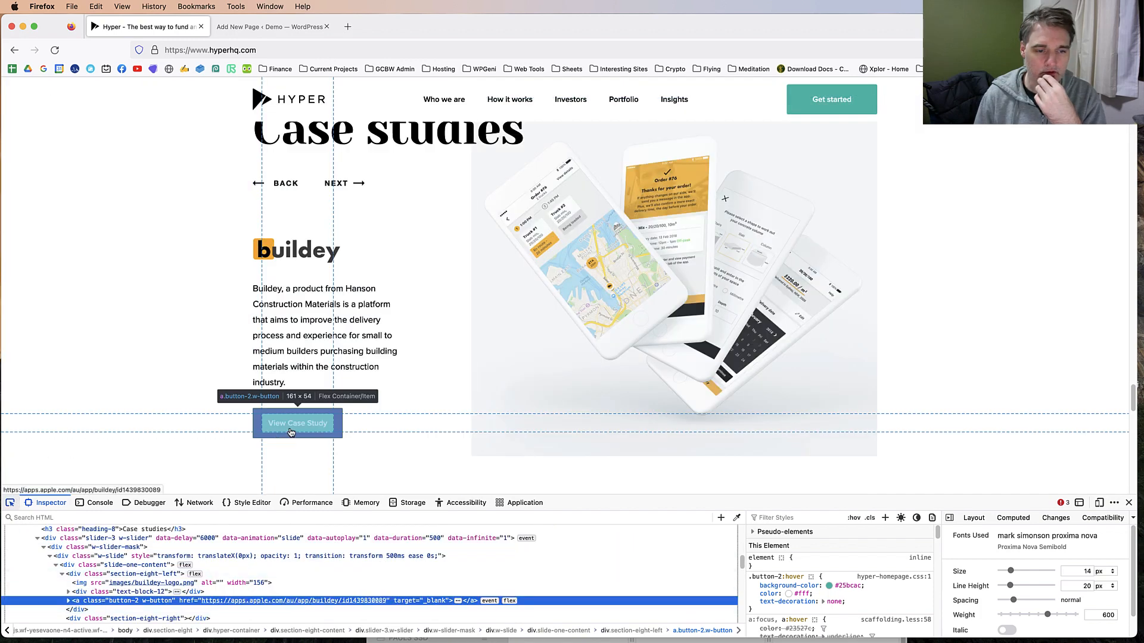
{"action": "left_click", "coordinate": [291, 428]}
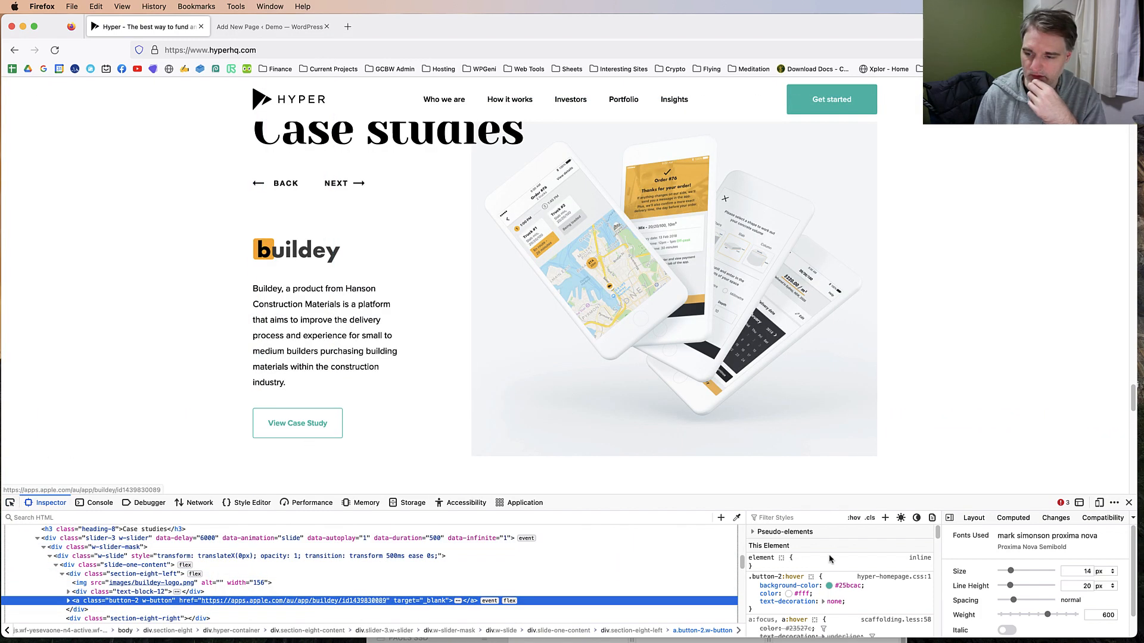
{"action": "scroll", "coordinate": [1008, 587], "scroll_direction": "down", "scroll_amount": 1}
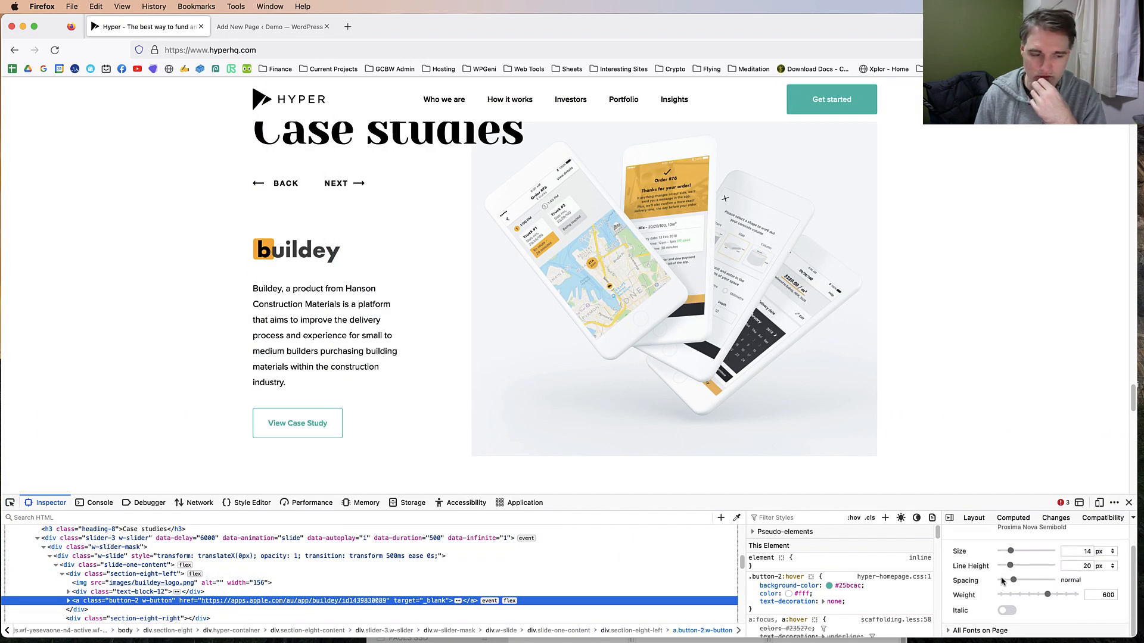
{"action": "scroll", "coordinate": [838, 581], "scroll_direction": "down", "scroll_amount": 5}
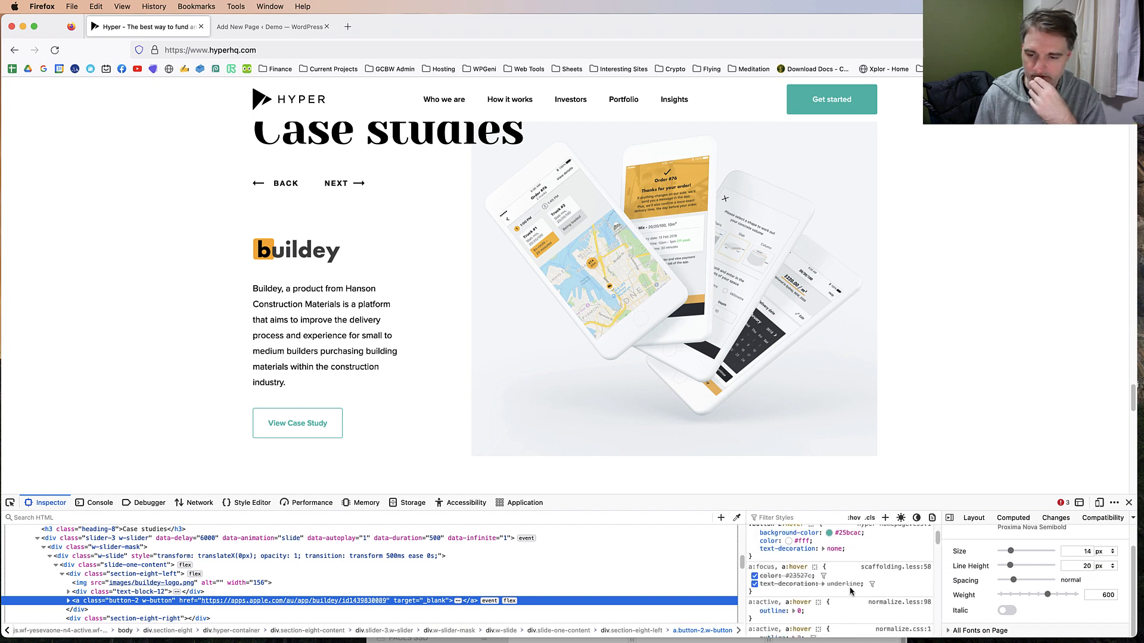
{"action": "scroll", "coordinate": [839, 581], "scroll_direction": "down", "scroll_amount": 6}
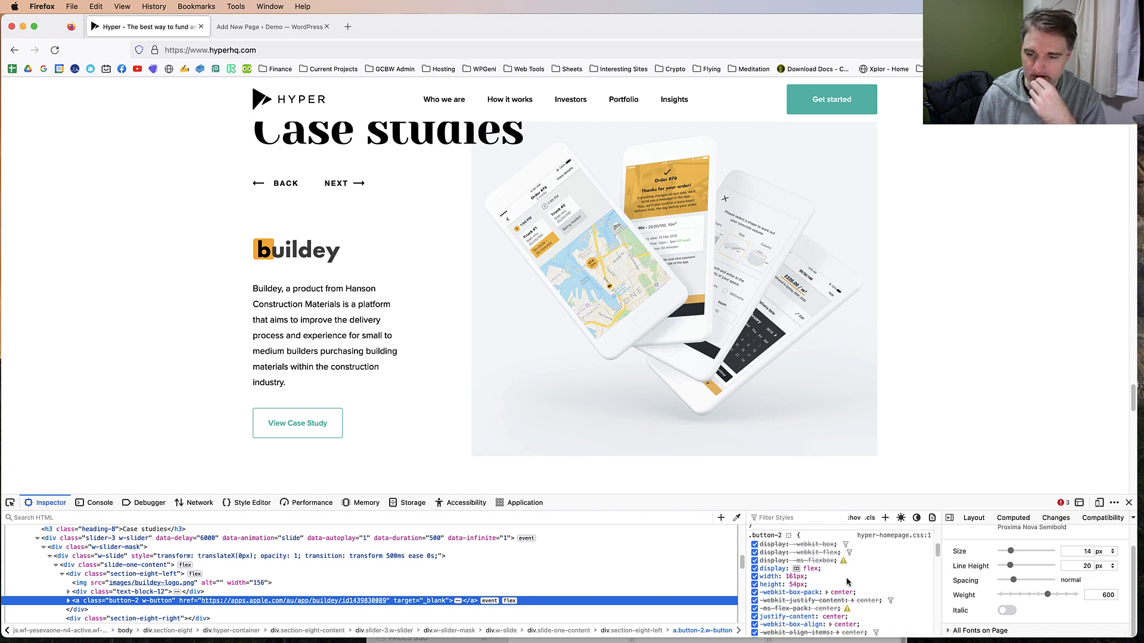
{"action": "scroll", "coordinate": [868, 554], "scroll_direction": "down", "scroll_amount": 1}
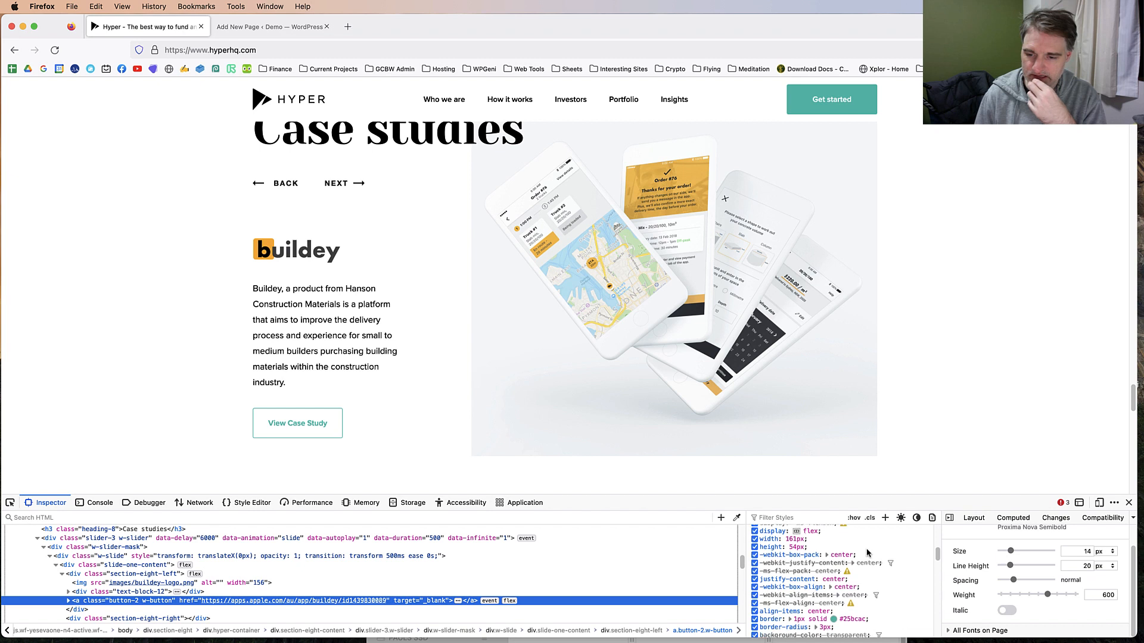
{"action": "scroll", "coordinate": [881, 554], "scroll_direction": "down", "scroll_amount": 7}
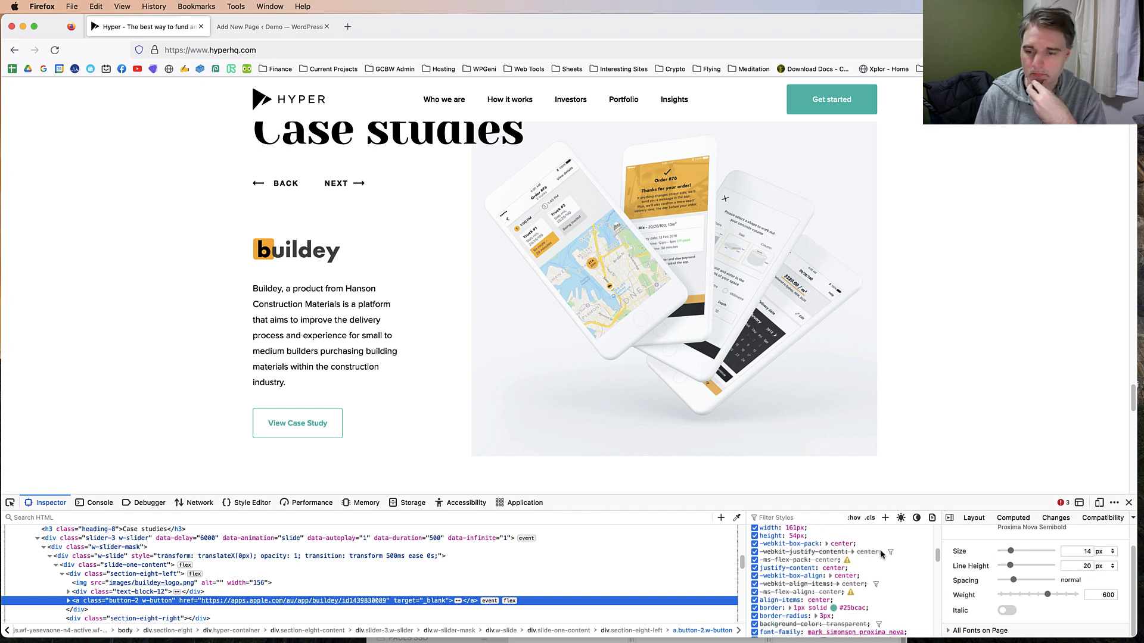
{"action": "scroll", "coordinate": [871, 581], "scroll_direction": "up", "scroll_amount": 10}
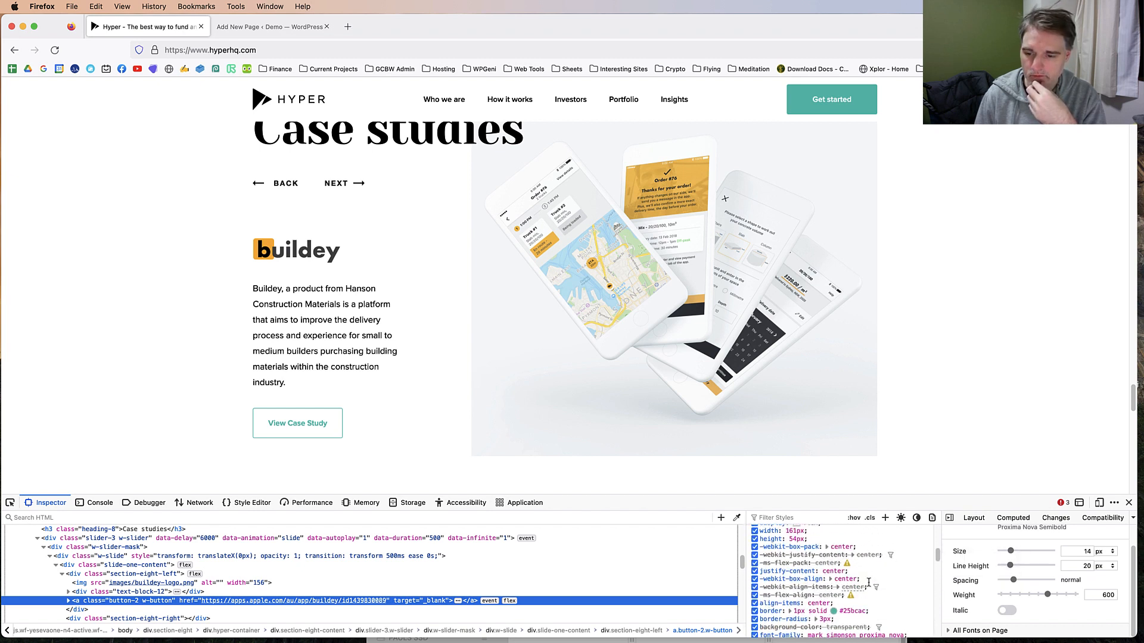
Step: Switch the View Case Study button on the WordPress page to a custom width of 156 px
{"action": "scroll", "coordinate": [868, 569], "scroll_direction": "up", "scroll_amount": 1}
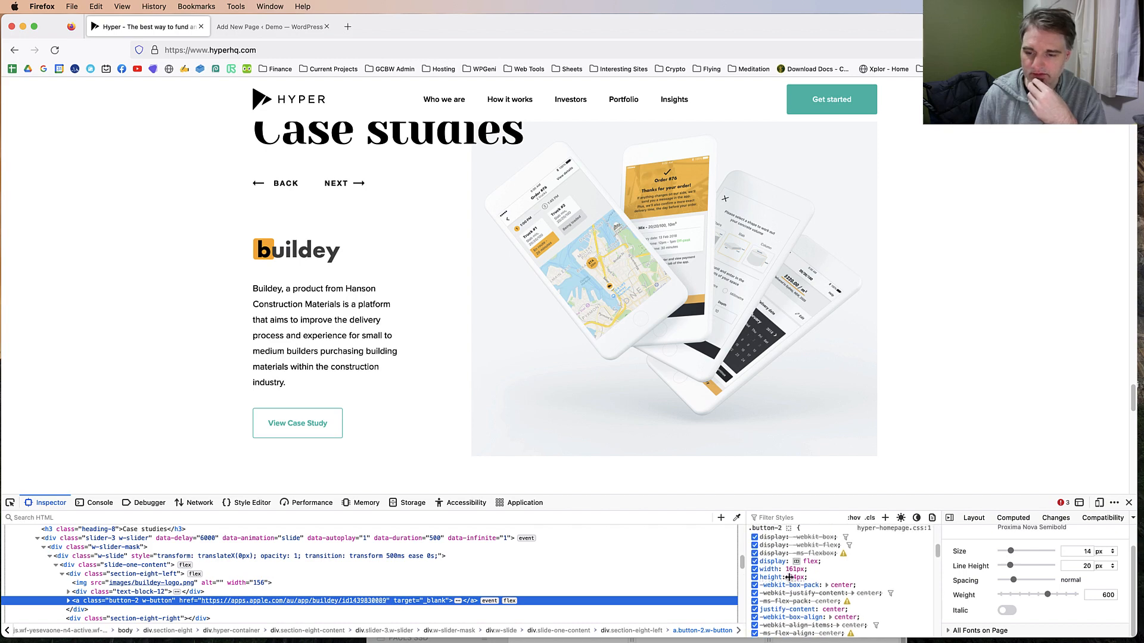
{"action": "left_click", "coordinate": [268, 26]}
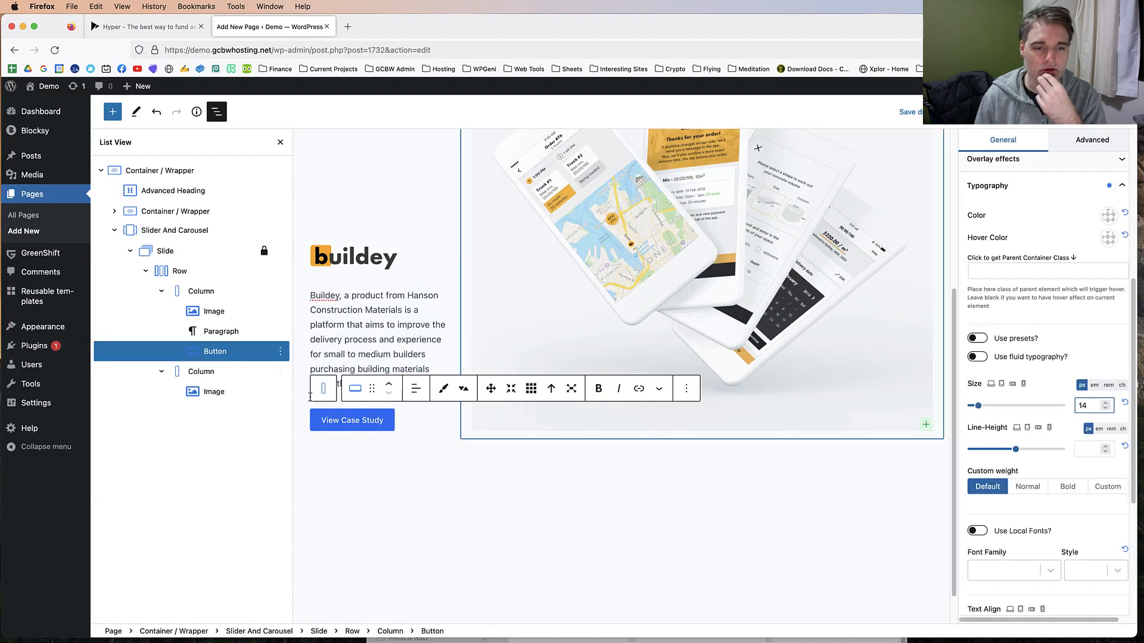
{"action": "scroll", "coordinate": [1026, 428], "scroll_direction": "down", "scroll_amount": 5}
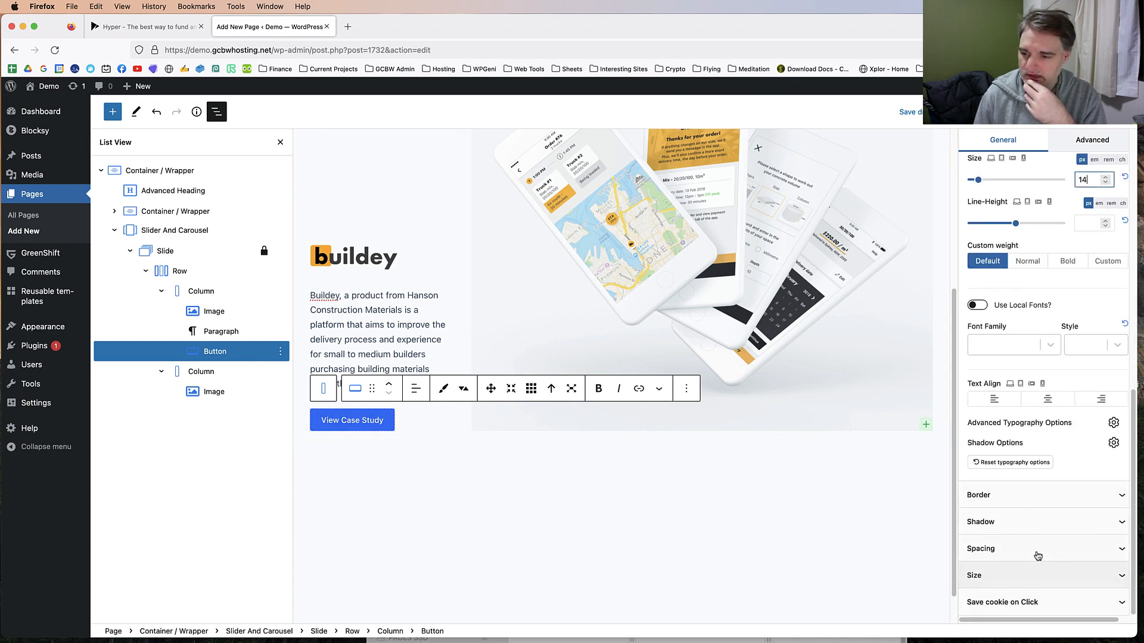
{"action": "left_click", "coordinate": [1035, 575]}
{"action": "scroll", "coordinate": [1037, 572], "scroll_direction": "down", "scroll_amount": 2}
{"action": "left_click", "coordinate": [1107, 517]}
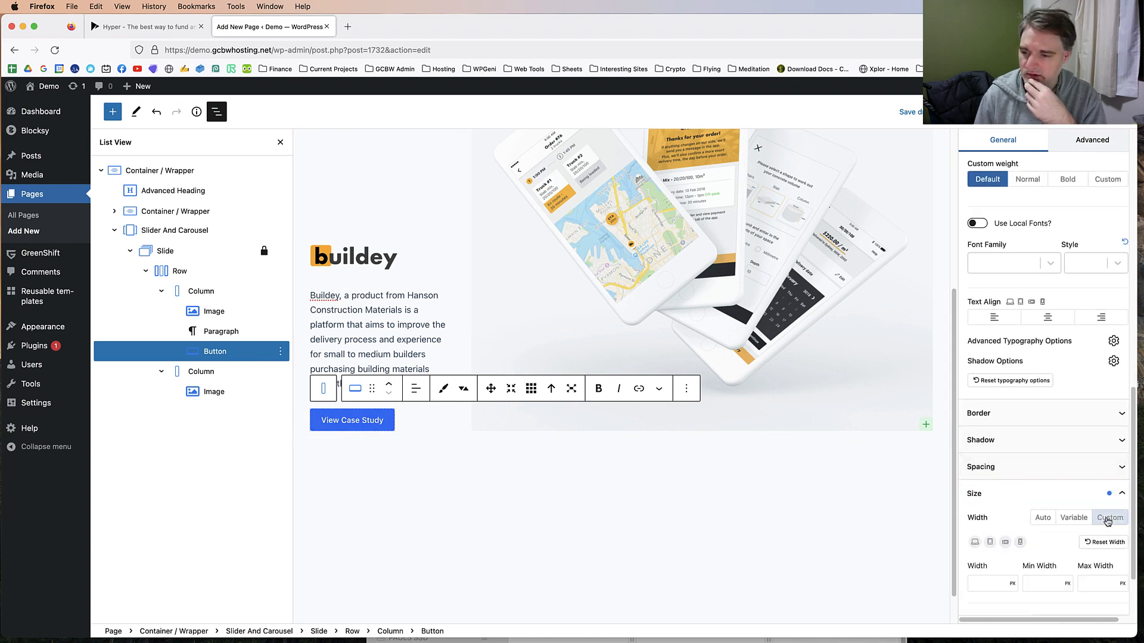
{"action": "scroll", "coordinate": [1090, 500], "scroll_direction": "down", "scroll_amount": 2}
{"action": "left_click", "coordinate": [994, 499]}
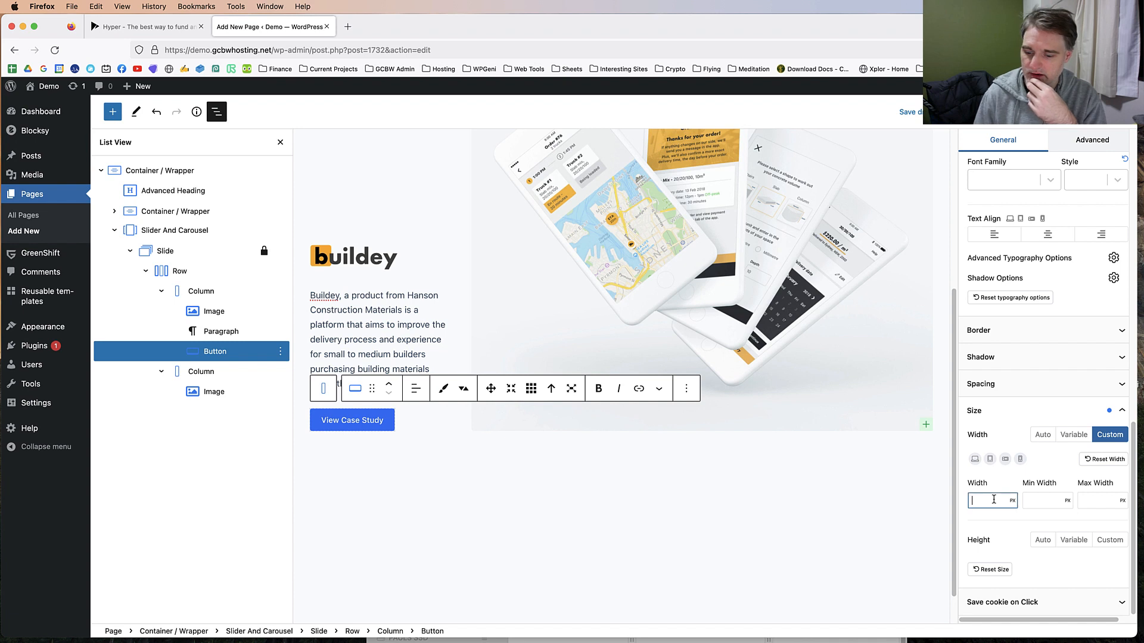
{"action": "type", "text": "156"}
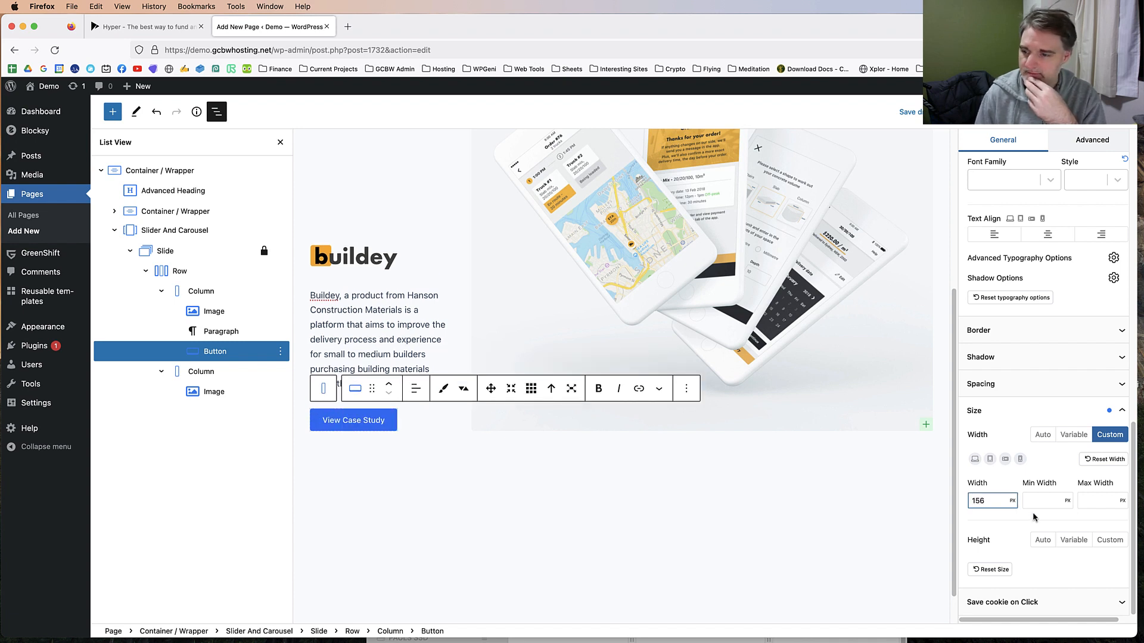
Step: Switch the View Case Study button's height to custom and set it to 56 px
{"action": "left_click", "coordinate": [1110, 539]}
{"action": "scroll", "coordinate": [1097, 525], "scroll_direction": "down", "scroll_amount": 2}
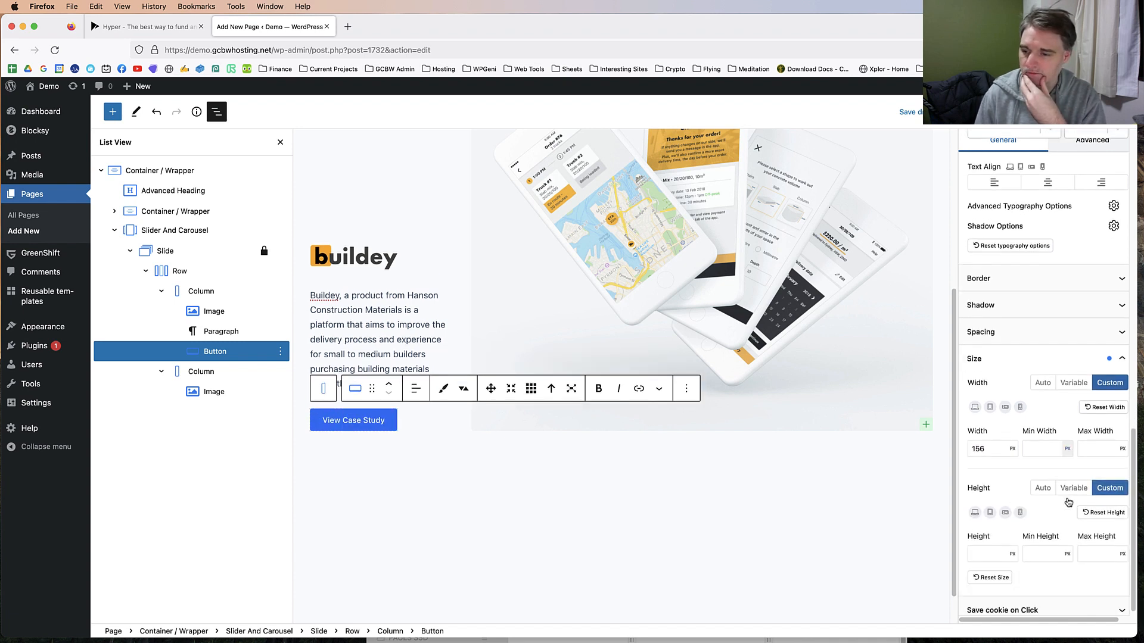
{"action": "left_click", "coordinate": [987, 547]}
{"action": "type", "text": "56"}
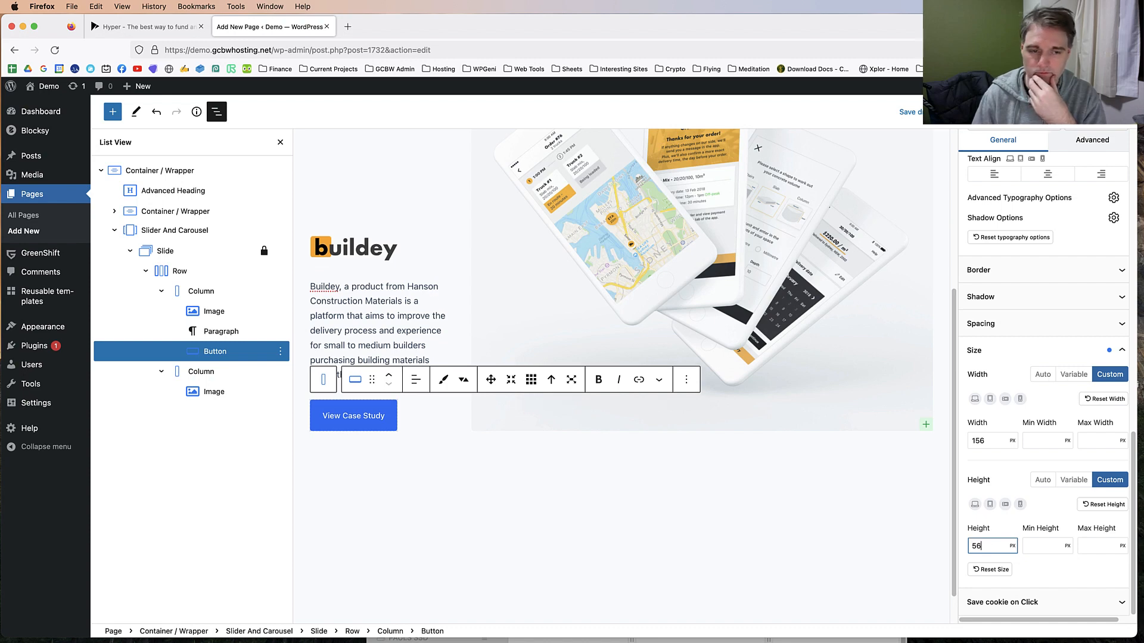
Step: Recheck the button's dimensions in the Hyper reference and correct the slide's button to 54 px high and 161 px wide
{"action": "left_click", "coordinate": [138, 26]}
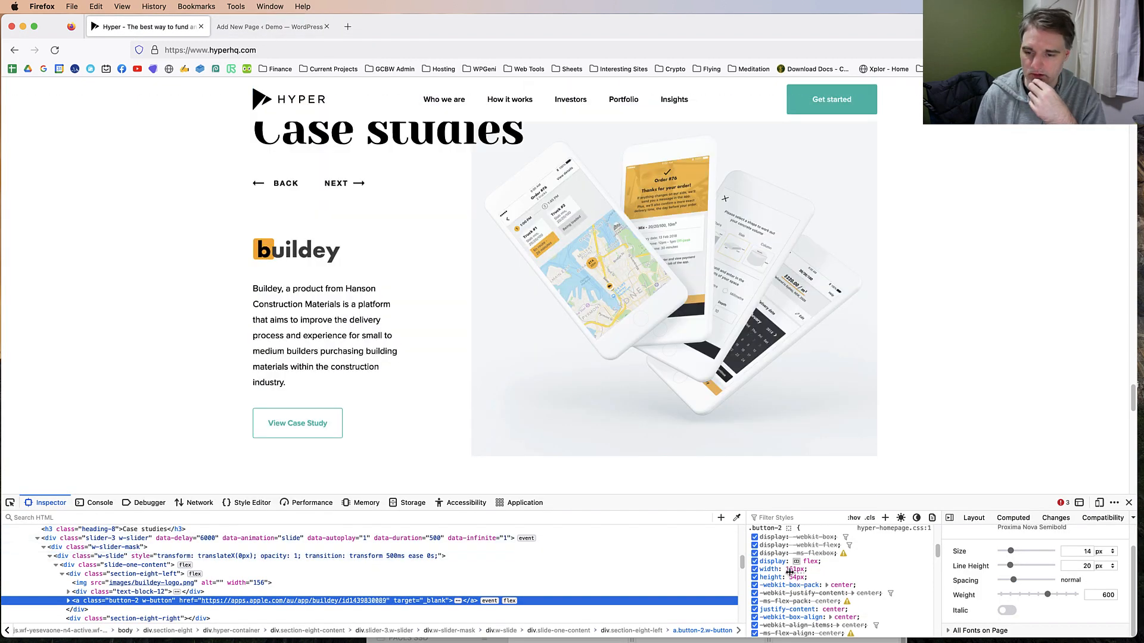
{"action": "left_click", "coordinate": [269, 27]}
{"action": "left_click_drag", "start_coordinate": [984, 546], "coordinate": [959, 546]}
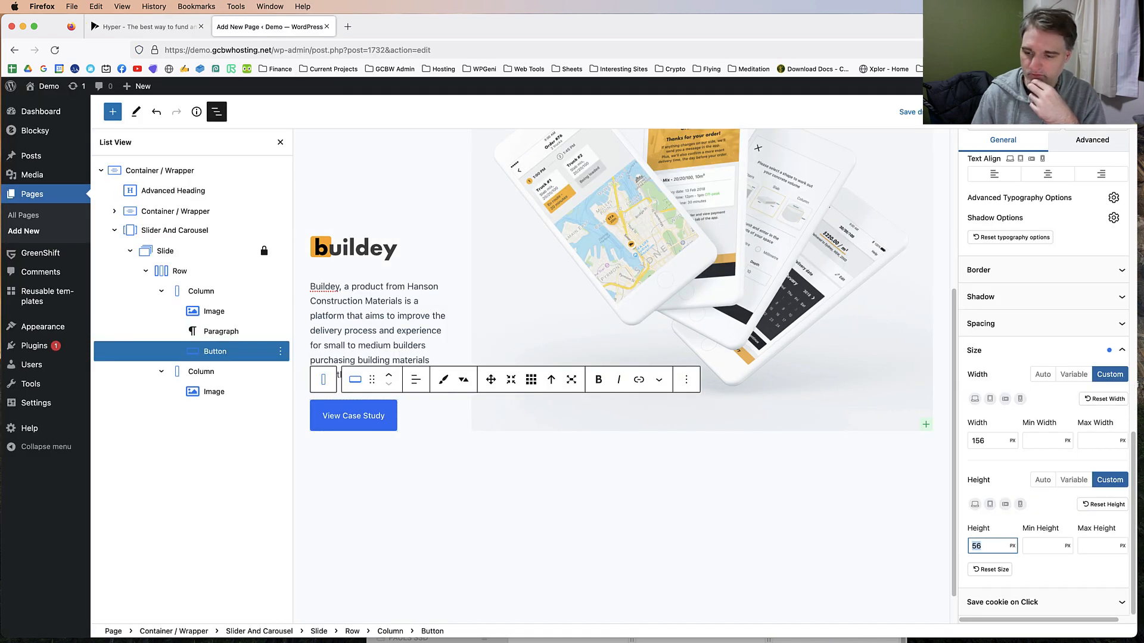
{"action": "double_click", "coordinate": [977, 440]}
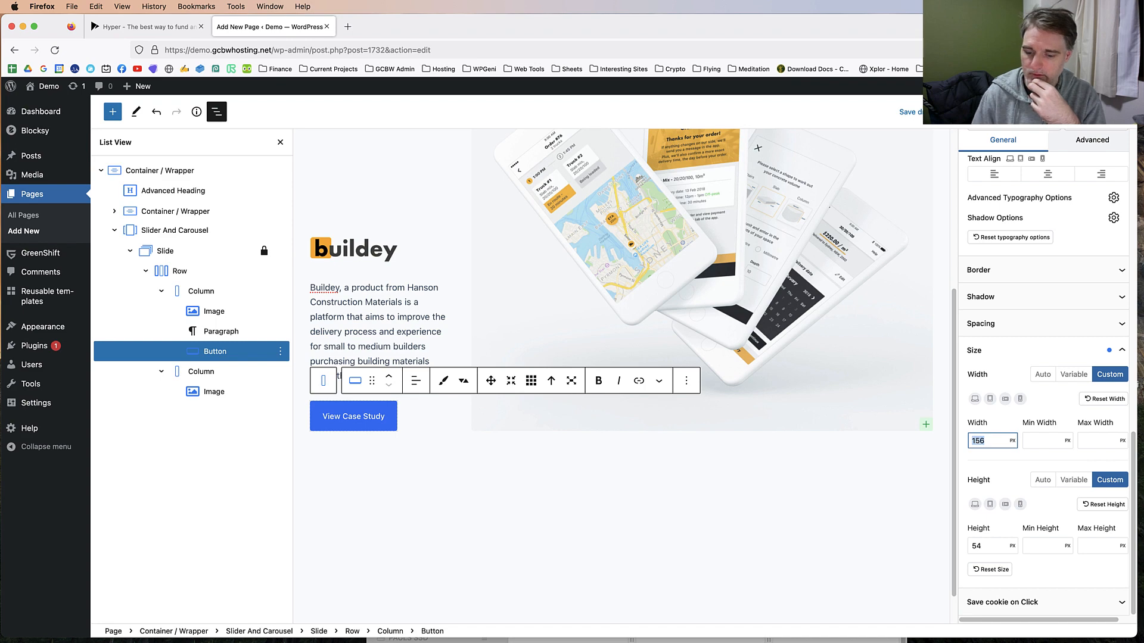
{"action": "type", "text": "161"}
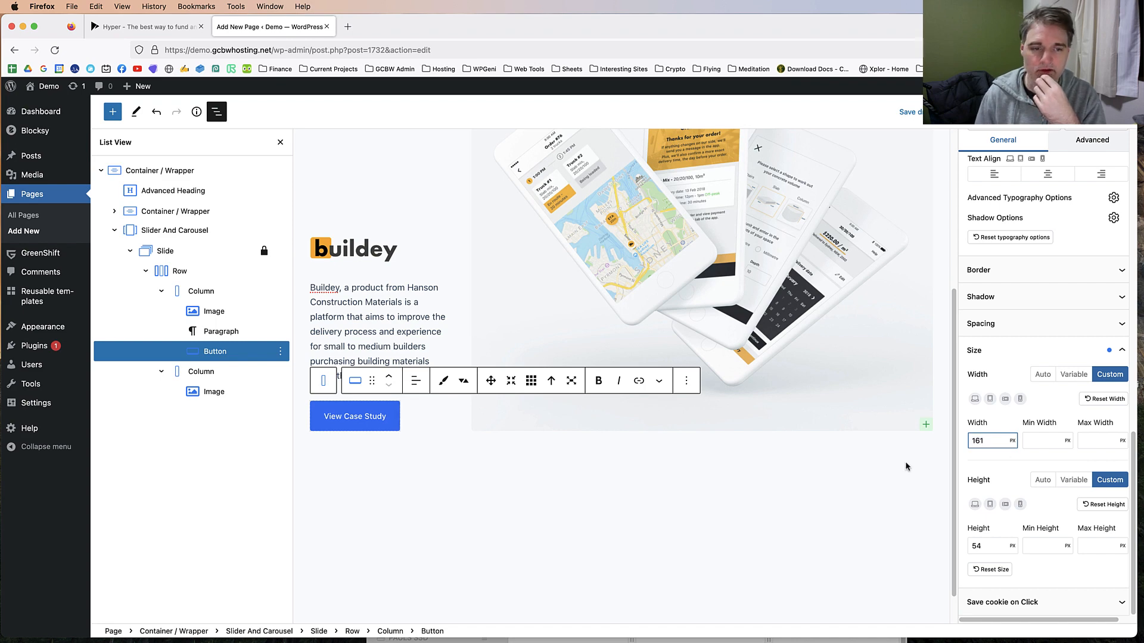
Step: Review the slide's layout, then inspect the Case studies heading in the Hyper reference for its font family, size, line height and weight
{"action": "left_click", "coordinate": [465, 488]}
{"action": "scroll", "coordinate": [375, 330], "scroll_direction": "up", "scroll_amount": 5}
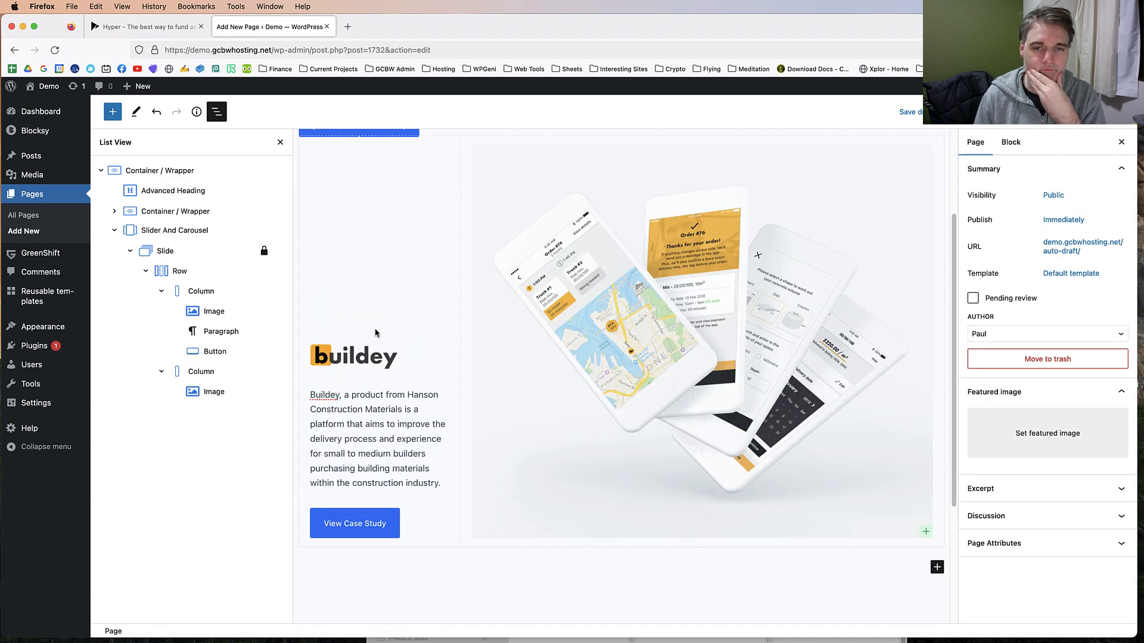
{"action": "scroll", "coordinate": [377, 328], "scroll_direction": "down", "scroll_amount": 2}
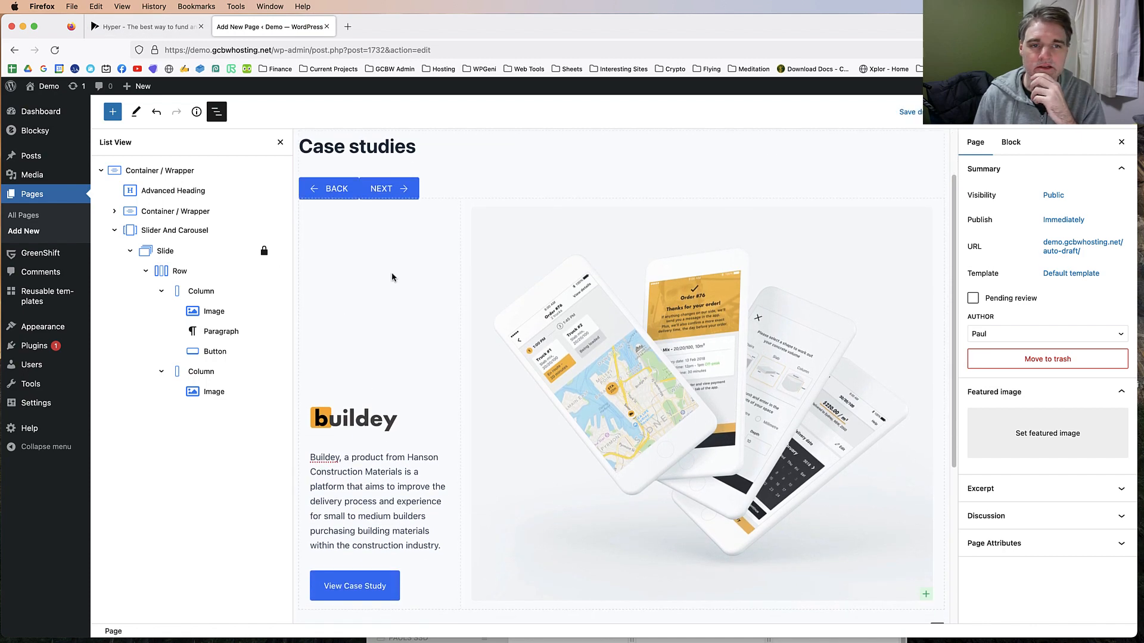
{"action": "scroll", "coordinate": [369, 274], "scroll_direction": "up", "scroll_amount": 2}
{"action": "left_click", "coordinate": [141, 27]}
{"action": "scroll", "coordinate": [223, 181], "scroll_direction": "up", "scroll_amount": 2}
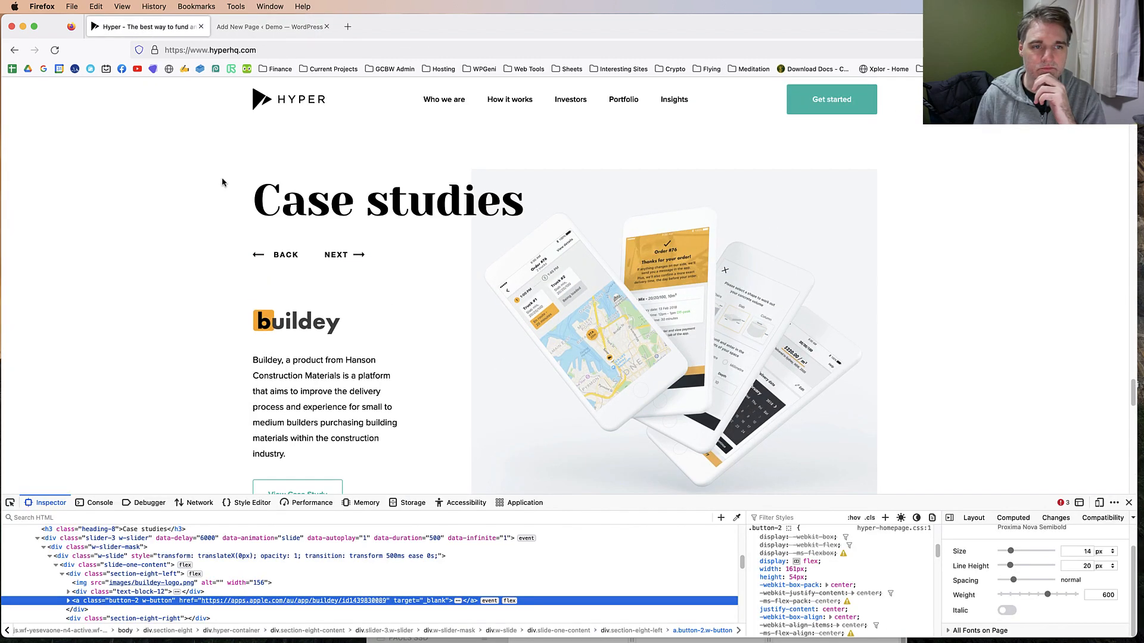
{"action": "left_click", "coordinate": [9, 502]}
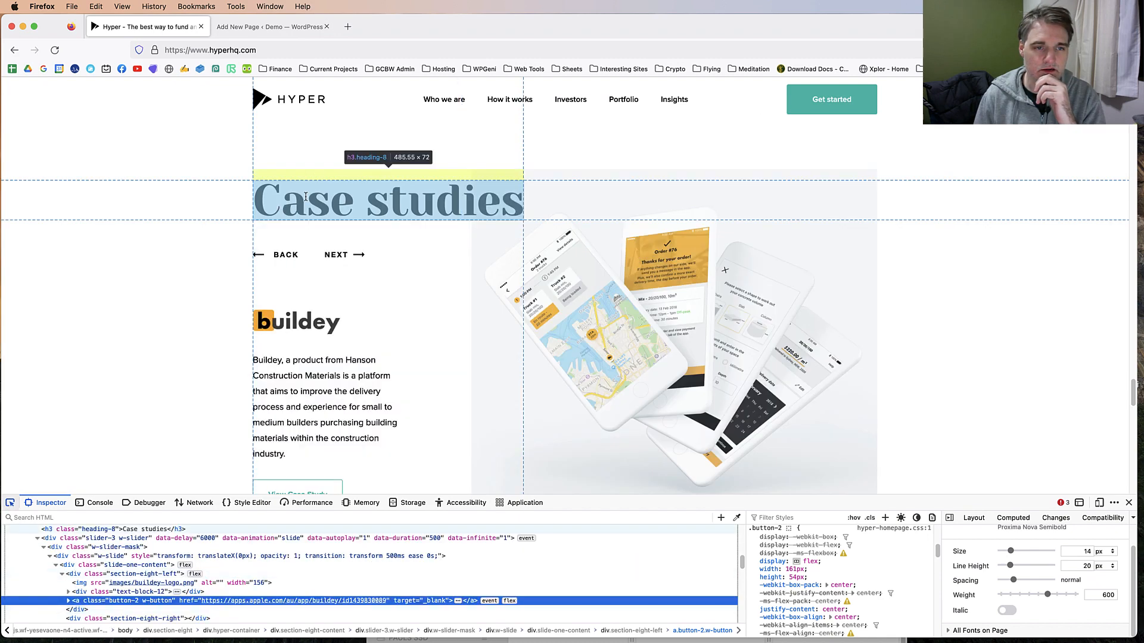
{"action": "left_click", "coordinate": [386, 202]}
{"action": "scroll", "coordinate": [1044, 538], "scroll_direction": "up", "scroll_amount": 1}
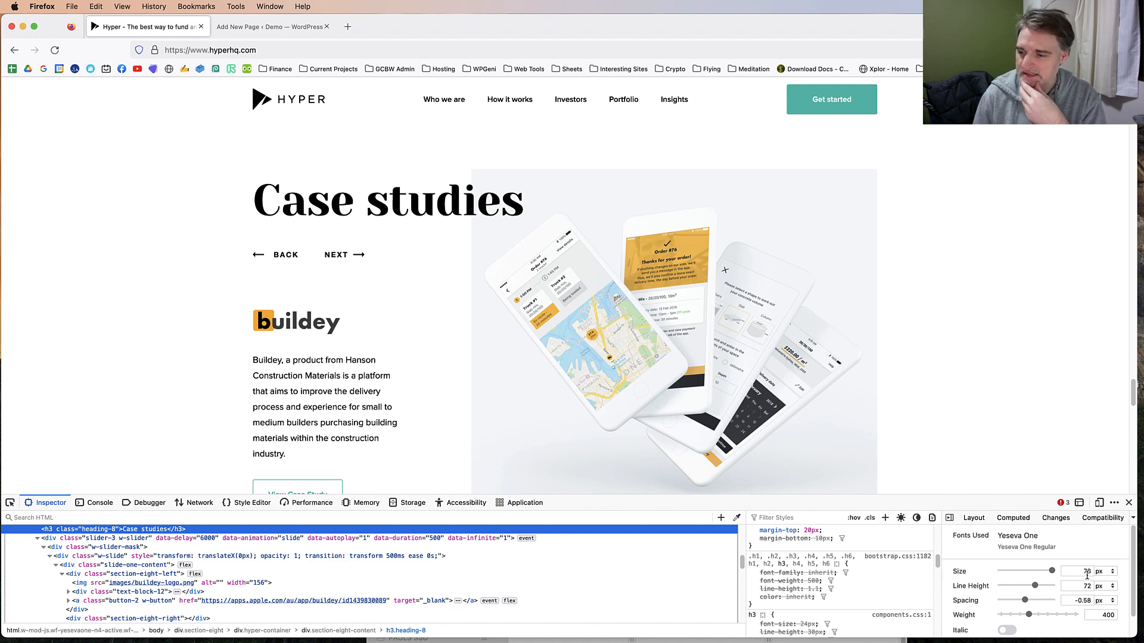
Step: Change the Case studies heading on the WordPress page to an H3 tag, checking the tag against the Hyper reference
{"action": "left_click", "coordinate": [271, 26]}
{"action": "left_click", "coordinate": [325, 202]}
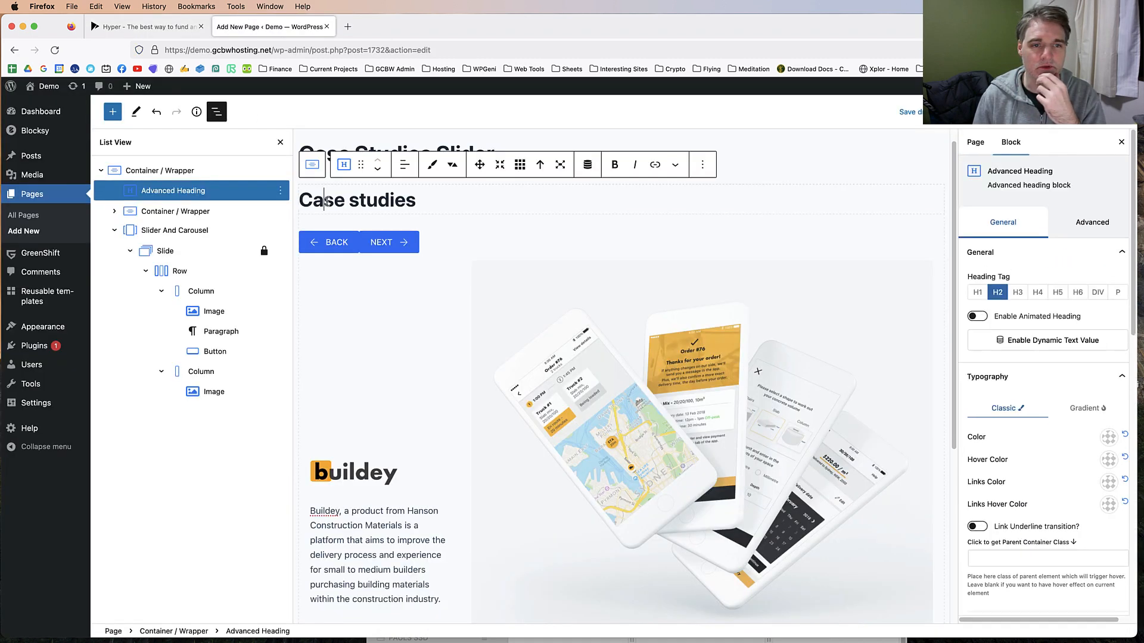
{"action": "scroll", "coordinate": [1072, 432], "scroll_direction": "down", "scroll_amount": 5}
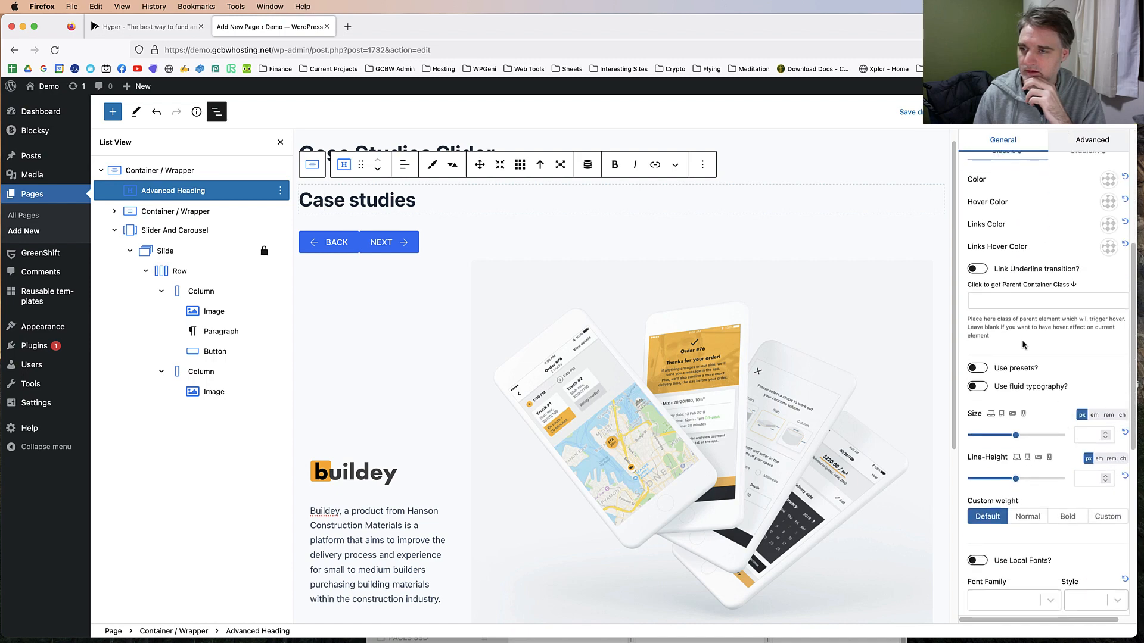
{"action": "scroll", "coordinate": [1023, 344], "scroll_direction": "up", "scroll_amount": 3}
{"action": "scroll", "coordinate": [1023, 344], "scroll_direction": "down", "scroll_amount": 1}
{"action": "left_click", "coordinate": [163, 30]}
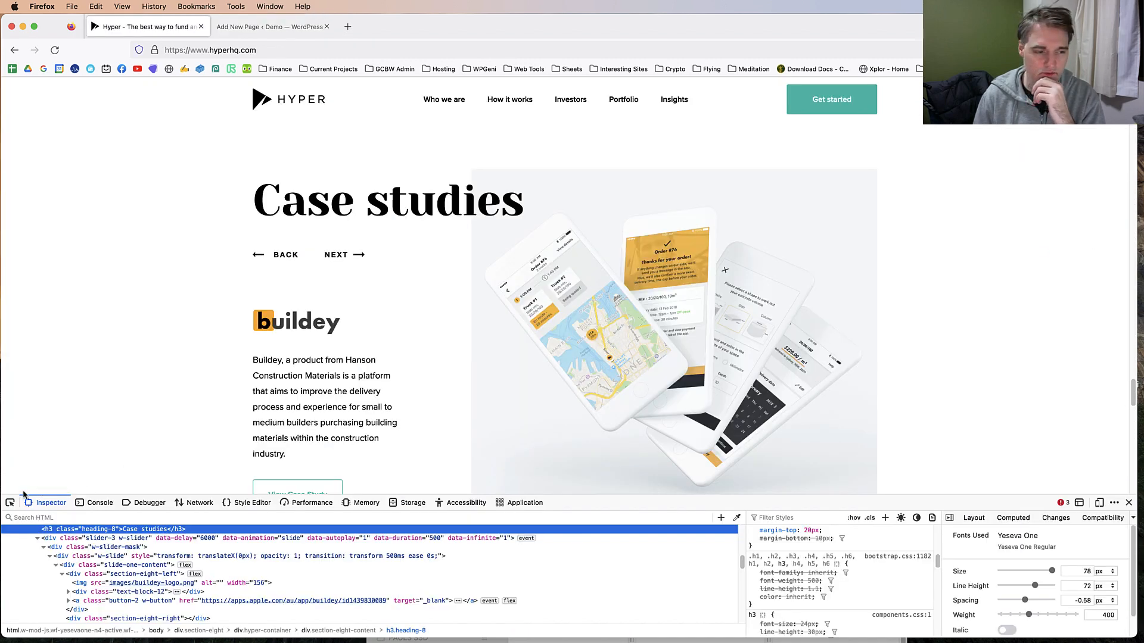
{"action": "left_click", "coordinate": [277, 27]}
{"action": "left_click", "coordinate": [361, 201]}
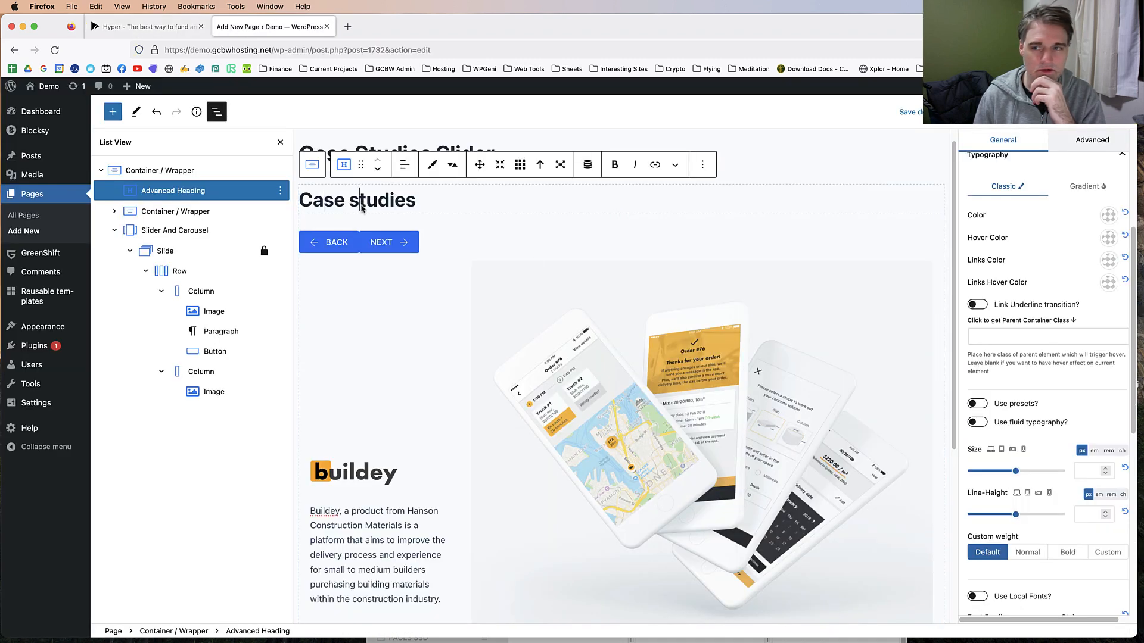
{"action": "scroll", "coordinate": [1080, 466], "scroll_direction": "up", "scroll_amount": 3}
{"action": "left_click", "coordinate": [1017, 191]}
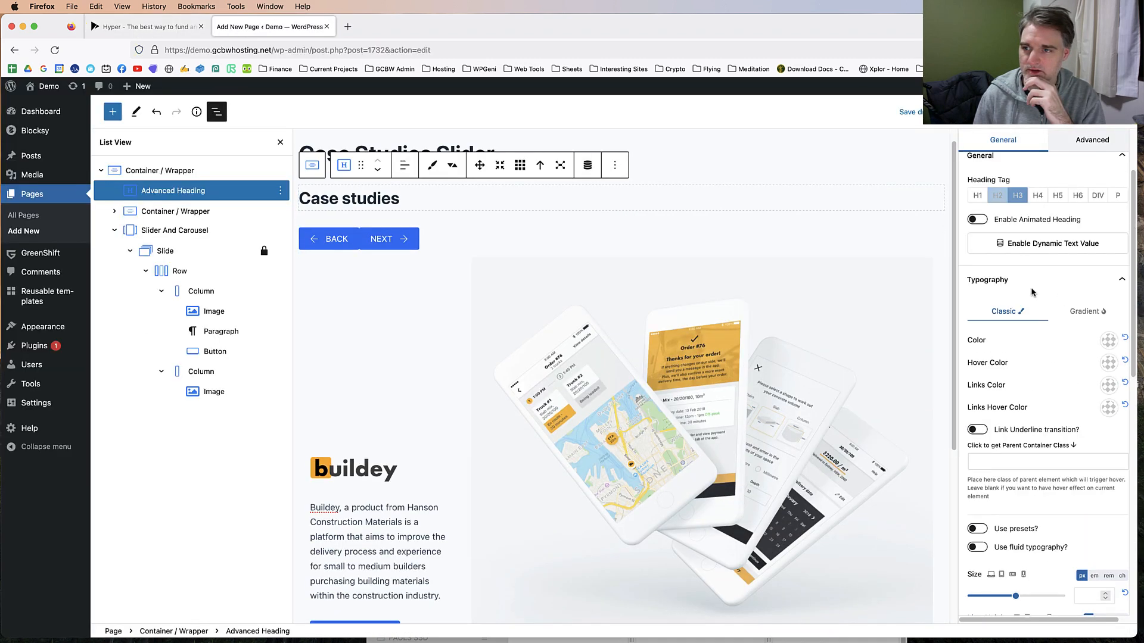
Step: Set the Case studies heading's font size to 76 px
{"action": "scroll", "coordinate": [1026, 306], "scroll_direction": "down", "scroll_amount": 5}
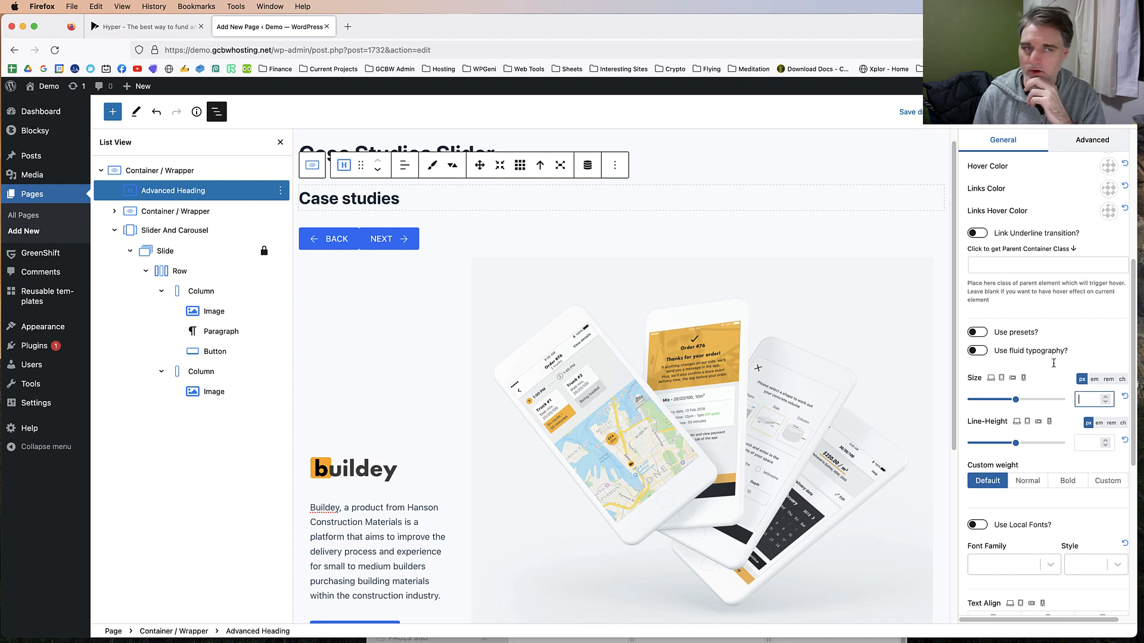
{"action": "left_click", "coordinate": [156, 27]}
{"action": "left_click", "coordinate": [271, 26]}
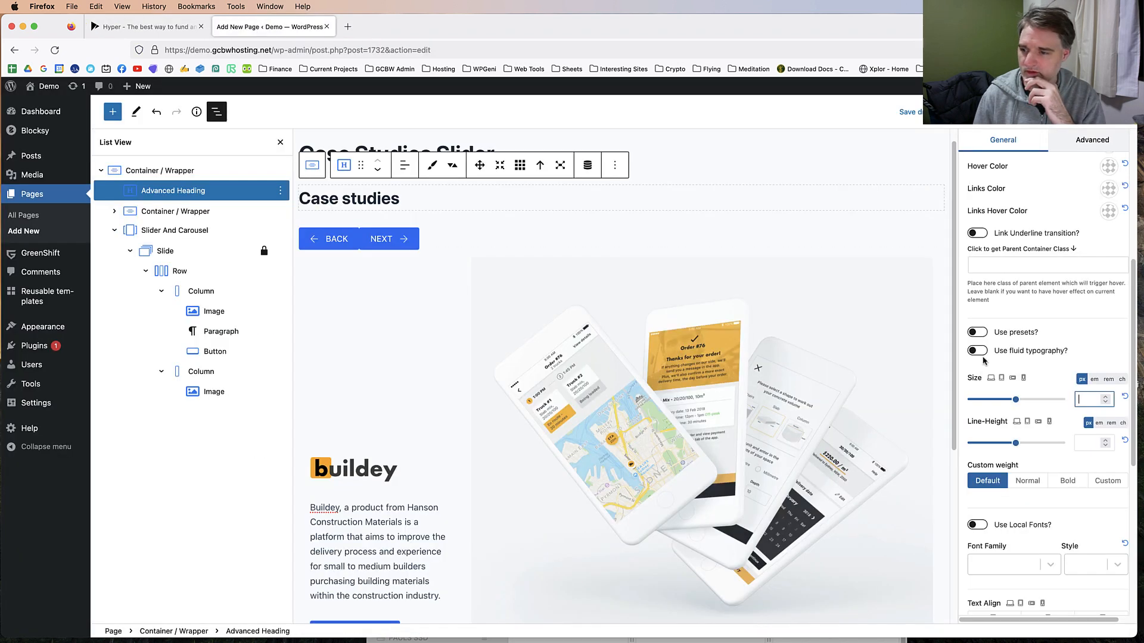
{"action": "type", "text": "76"}
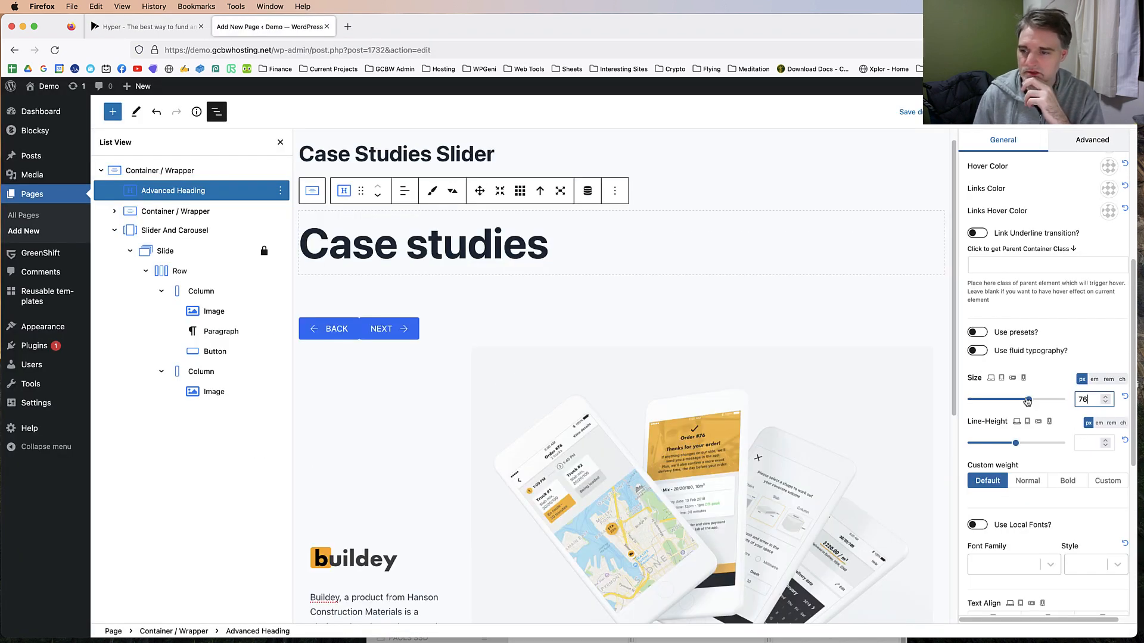
Step: Set the Case studies heading's top and bottom margins to 0 px
{"action": "left_click", "coordinate": [453, 191]}
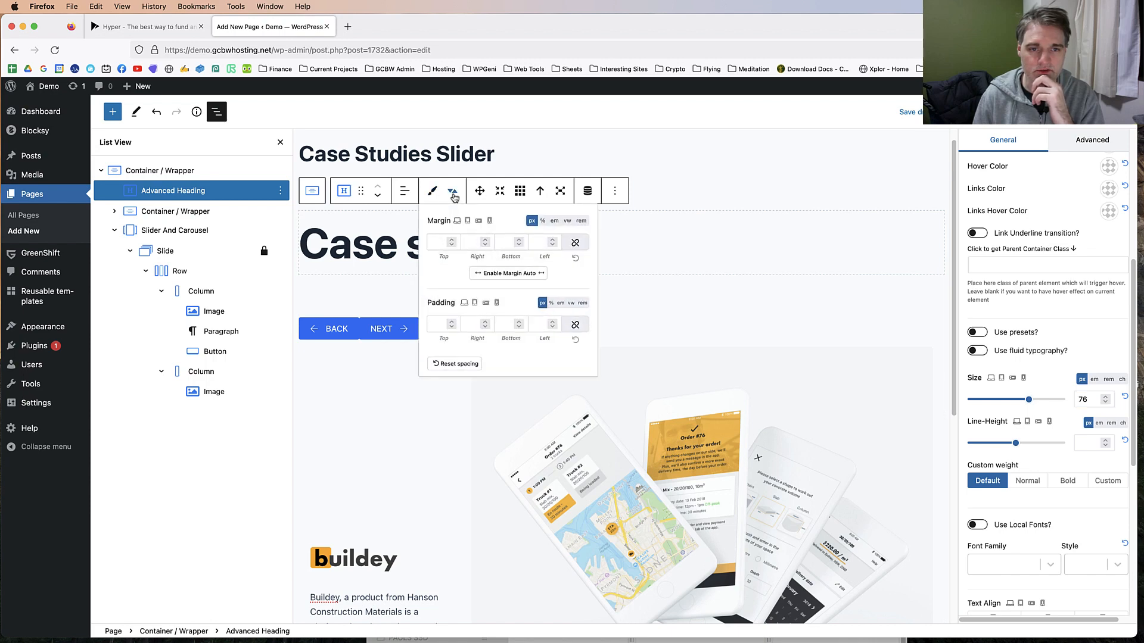
{"action": "type", "text": "0"}
{"action": "scroll", "coordinate": [475, 257], "scroll_direction": "down", "scroll_amount": 1}
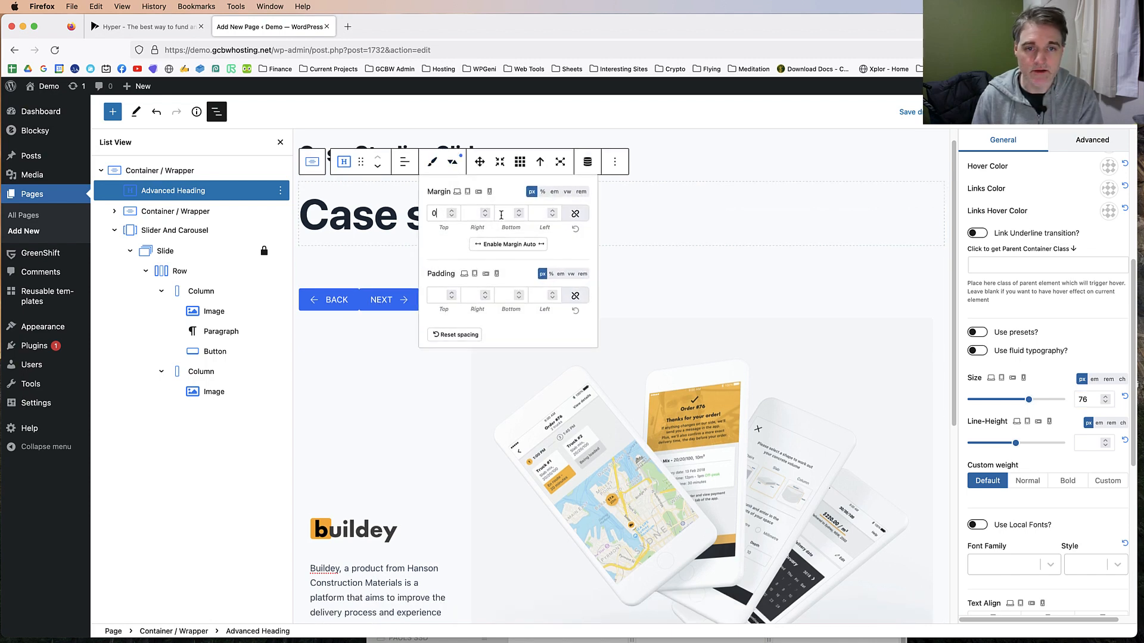
{"action": "left_click", "coordinate": [452, 164]}
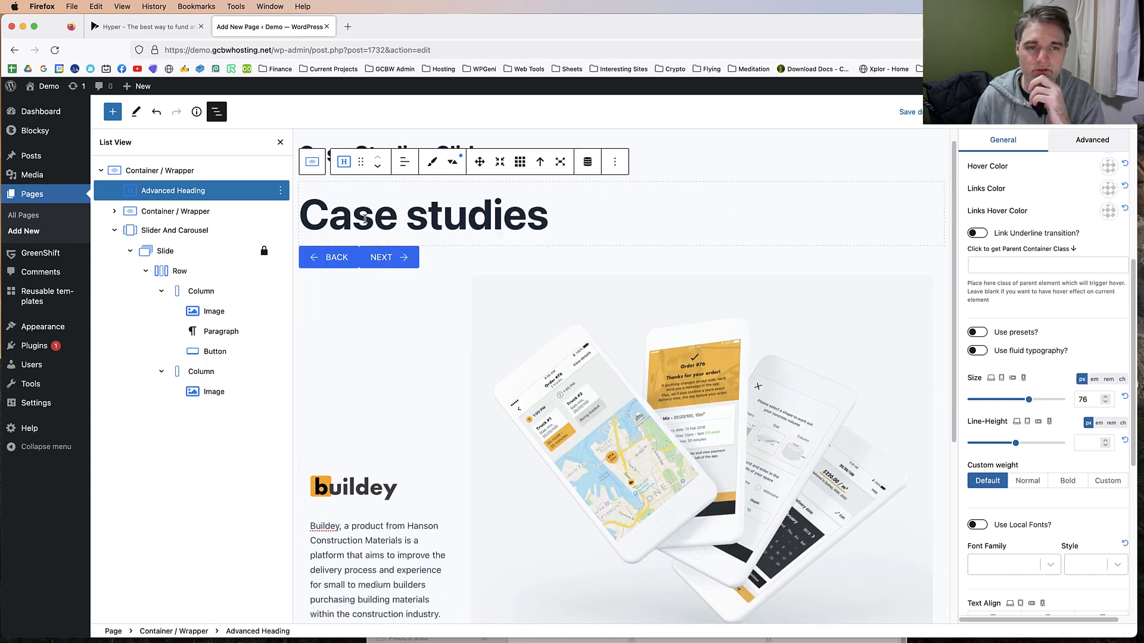
Step: Set the Case studies heading's font family to Yeseva One and compare the heading with the Hyper reference
{"action": "scroll", "coordinate": [1056, 452], "scroll_direction": "down", "scroll_amount": 4}
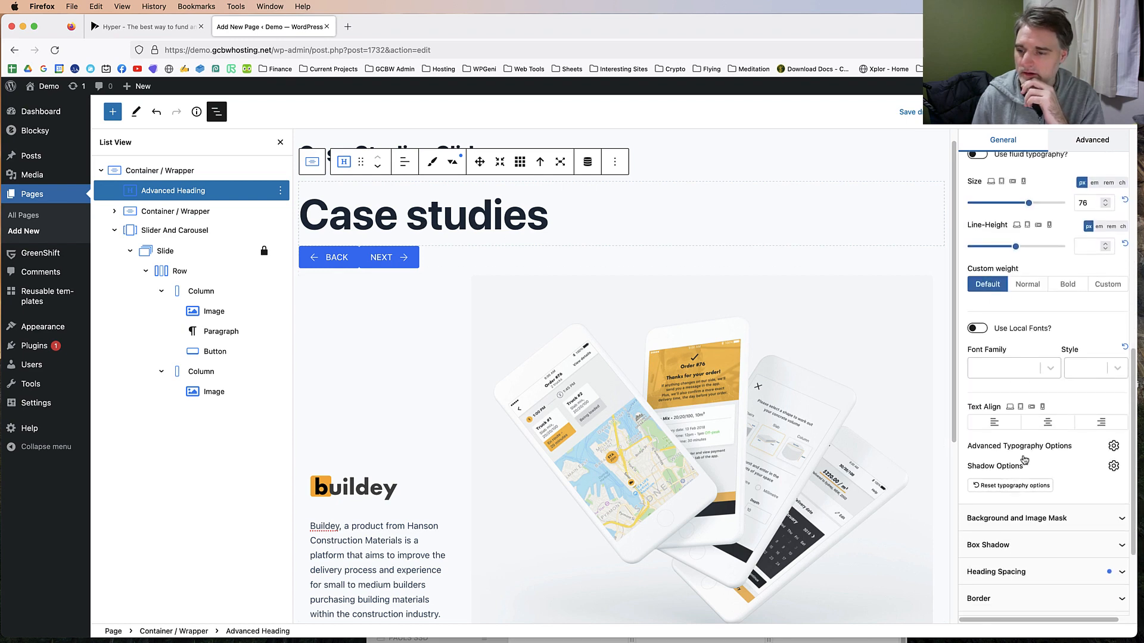
{"action": "left_click", "coordinate": [992, 375]}
{"action": "left_click", "coordinate": [189, 28]}
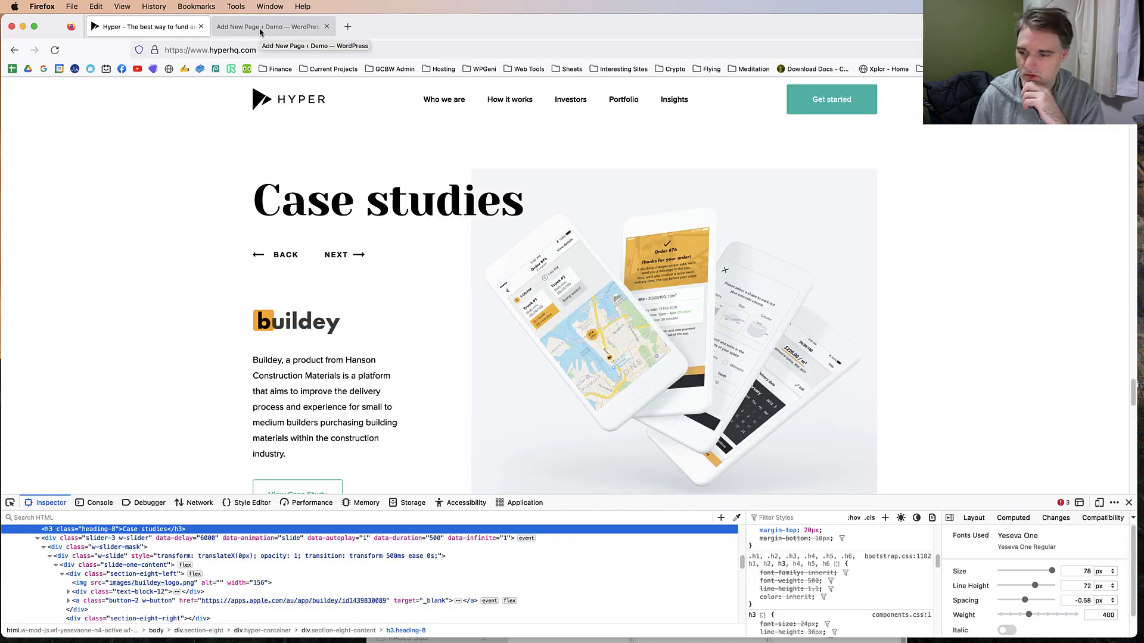
{"action": "left_click", "coordinate": [261, 29]}
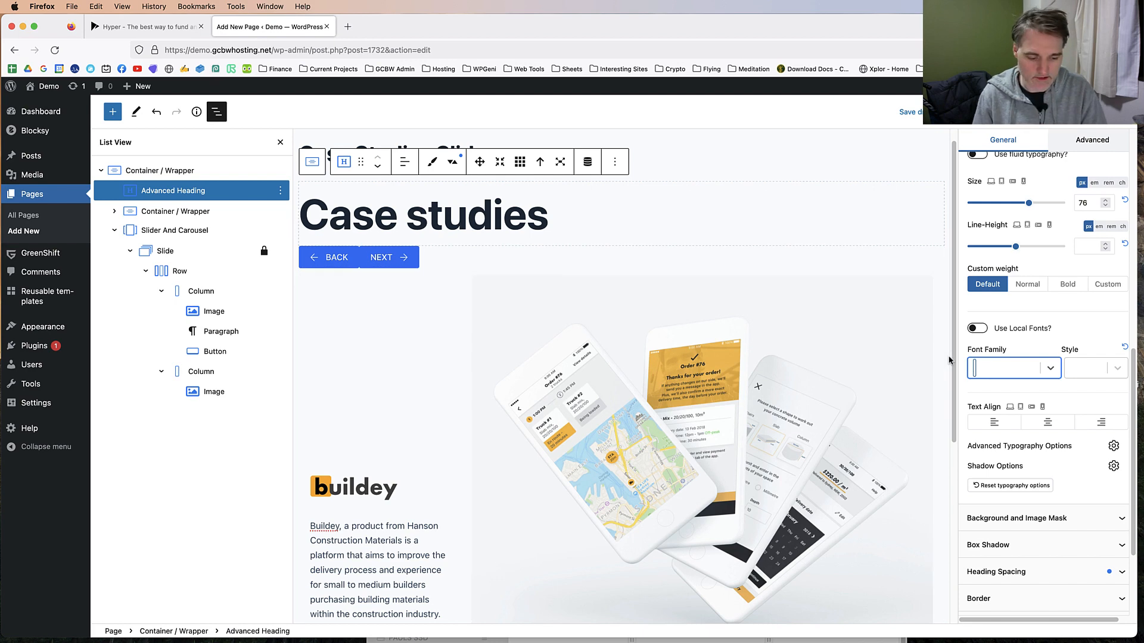
{"action": "type", "text": "yese"}
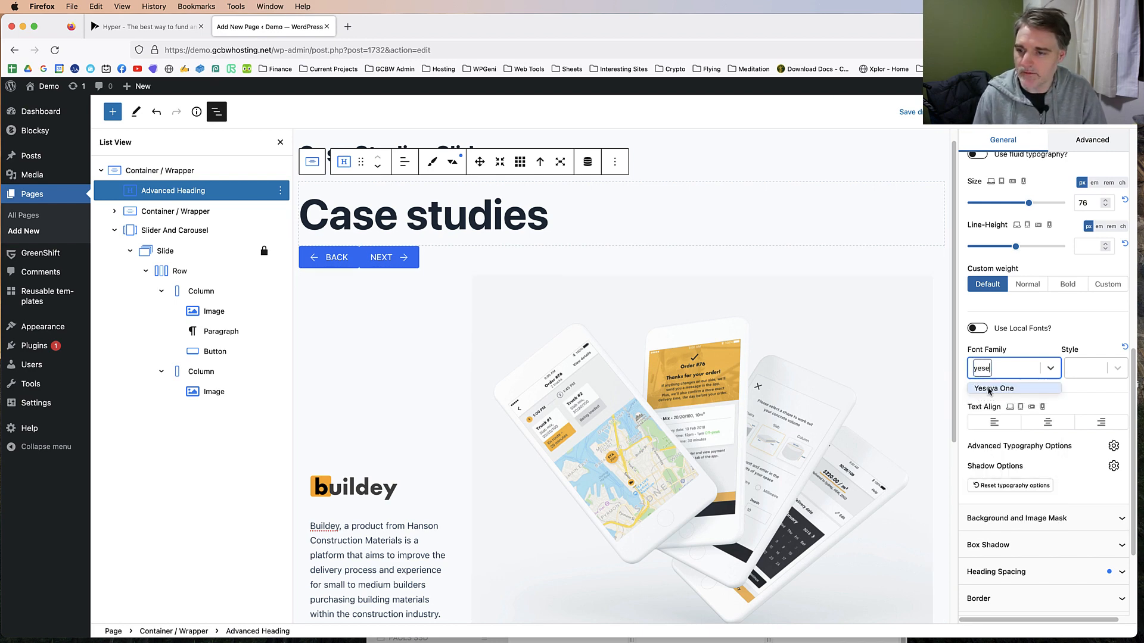
{"action": "left_click", "coordinate": [989, 389]}
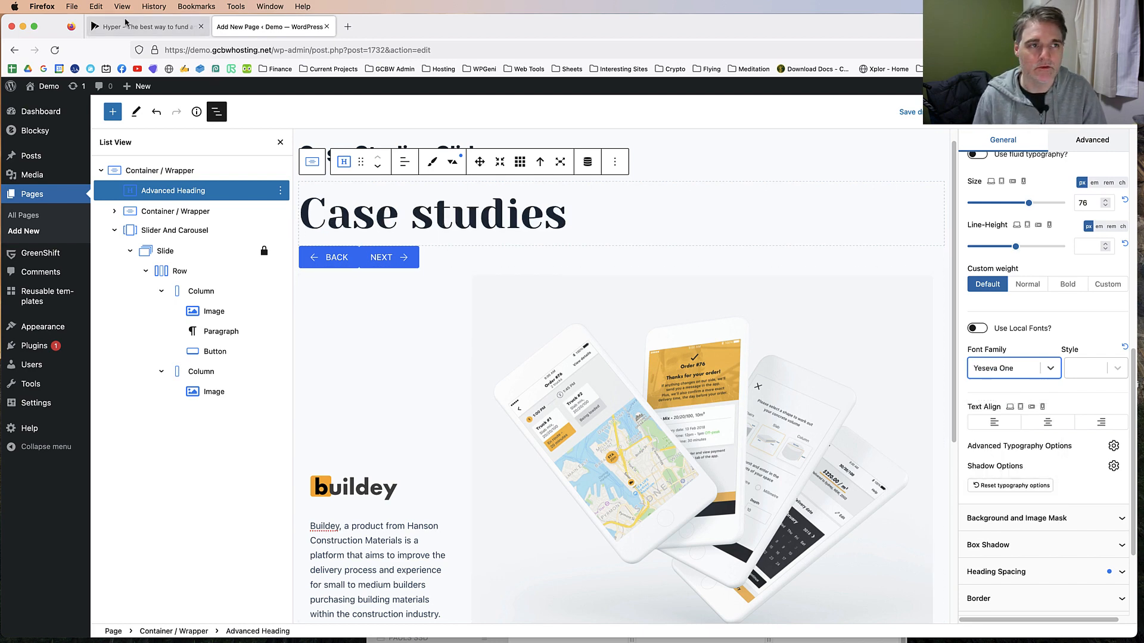
{"action": "left_click", "coordinate": [146, 27]}
{"action": "left_click", "coordinate": [271, 27]}
{"action": "left_click", "coordinate": [413, 213]}
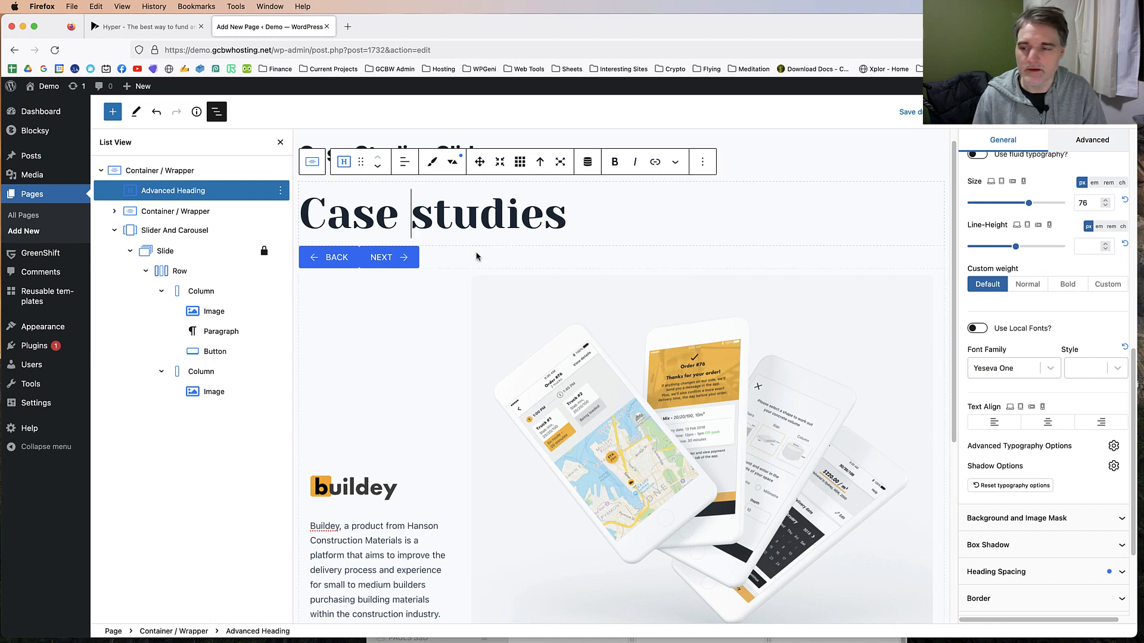
{"action": "scroll", "coordinate": [1059, 336], "scroll_direction": "up", "scroll_amount": 5}
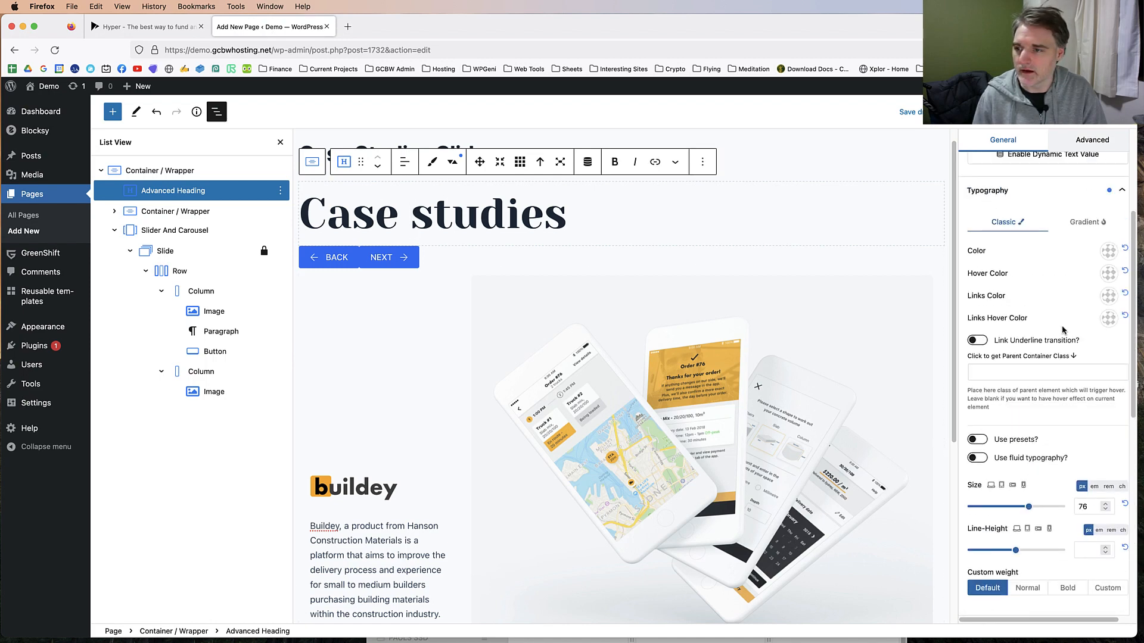
Step: Set the Case studies heading's text colour to black and compare the section with the Hyper reference
{"action": "left_click", "coordinate": [1110, 252]}
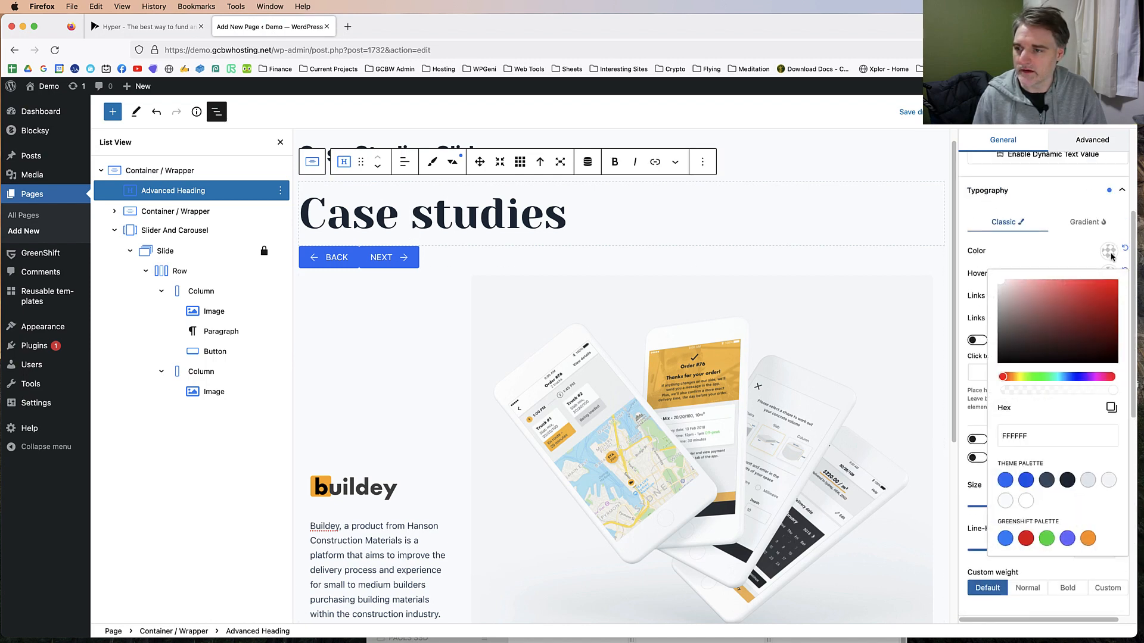
{"action": "left_click", "coordinate": [923, 232]}
{"action": "scroll", "coordinate": [508, 274], "scroll_direction": "down", "scroll_amount": 4}
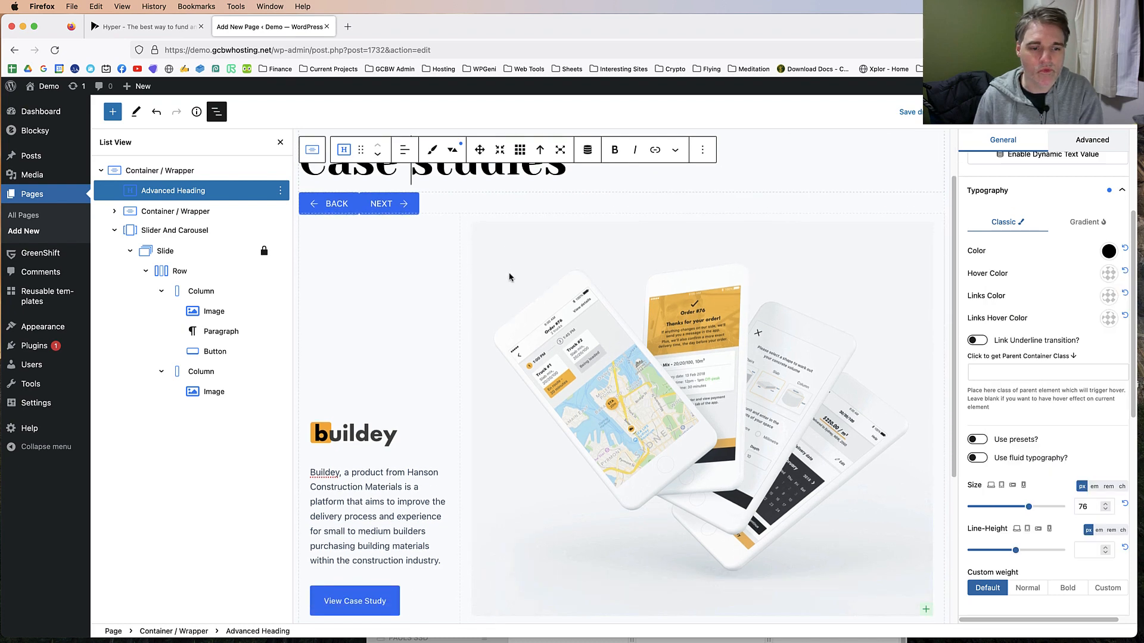
{"action": "left_click", "coordinate": [139, 27]}
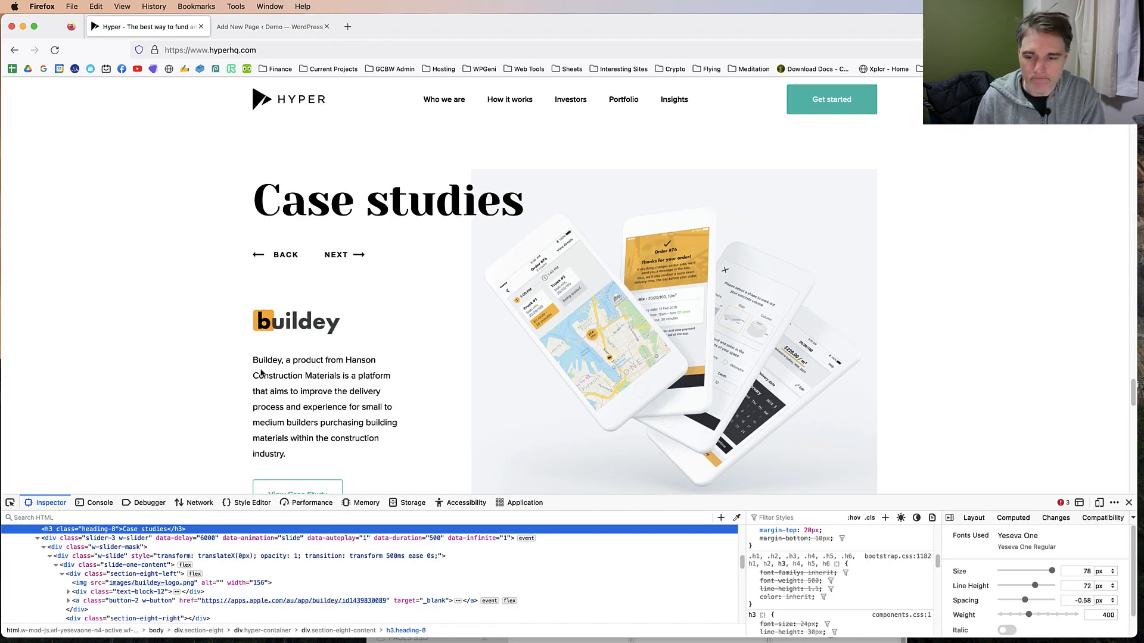
{"action": "scroll", "coordinate": [167, 356], "scroll_direction": "down", "scroll_amount": 1}
{"action": "scroll", "coordinate": [172, 345], "scroll_direction": "up", "scroll_amount": 2}
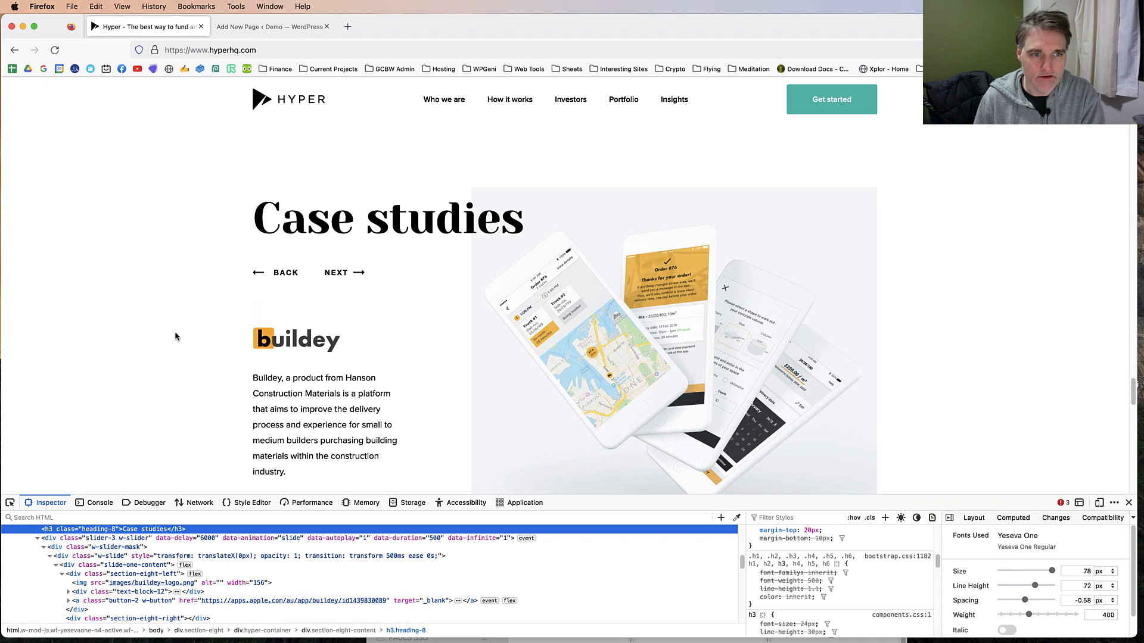
{"action": "left_click", "coordinate": [270, 27]}
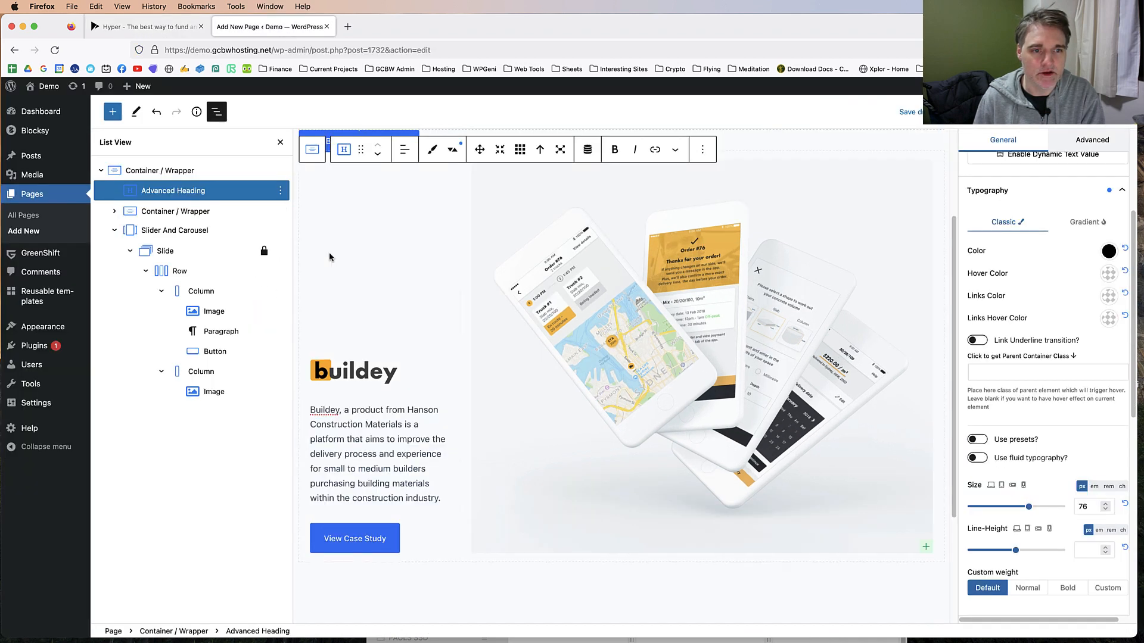
{"action": "scroll", "coordinate": [352, 349], "scroll_direction": "up", "scroll_amount": 5}
Step: Make the Back button's normal background colour fully transparent
{"action": "left_click", "coordinate": [331, 279]}
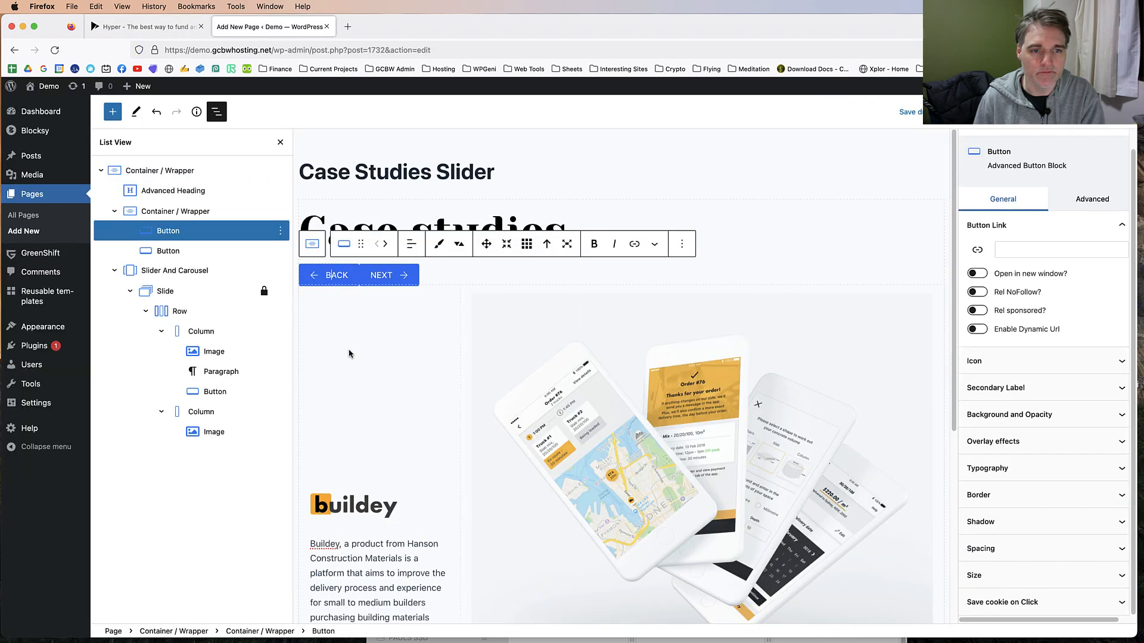
{"action": "left_click", "coordinate": [1024, 414]}
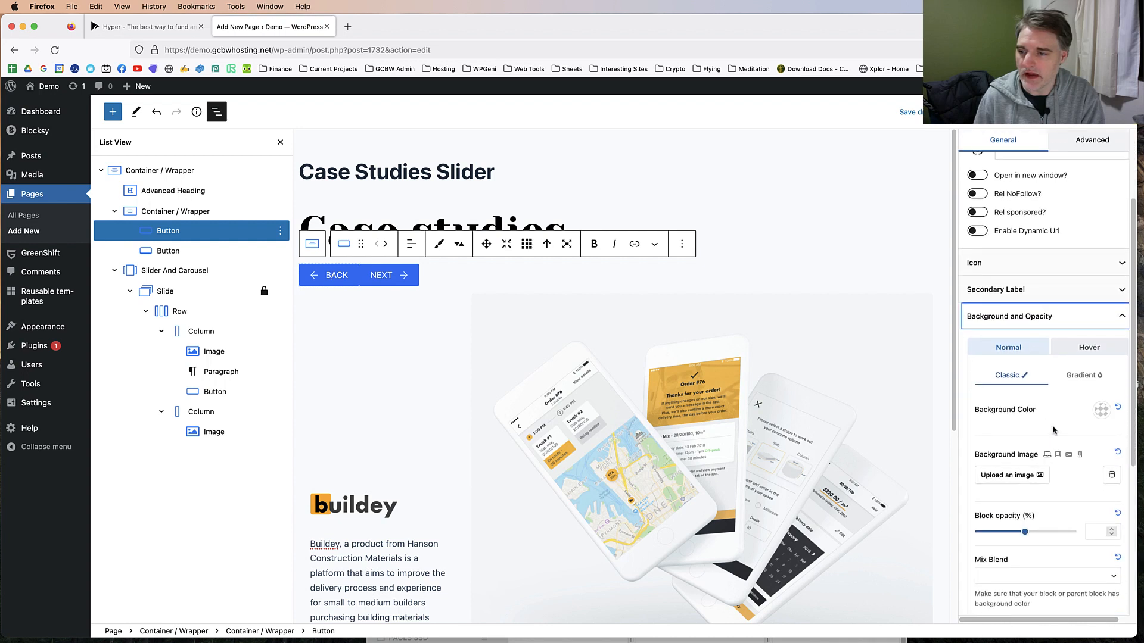
{"action": "left_click", "coordinate": [1118, 412]}
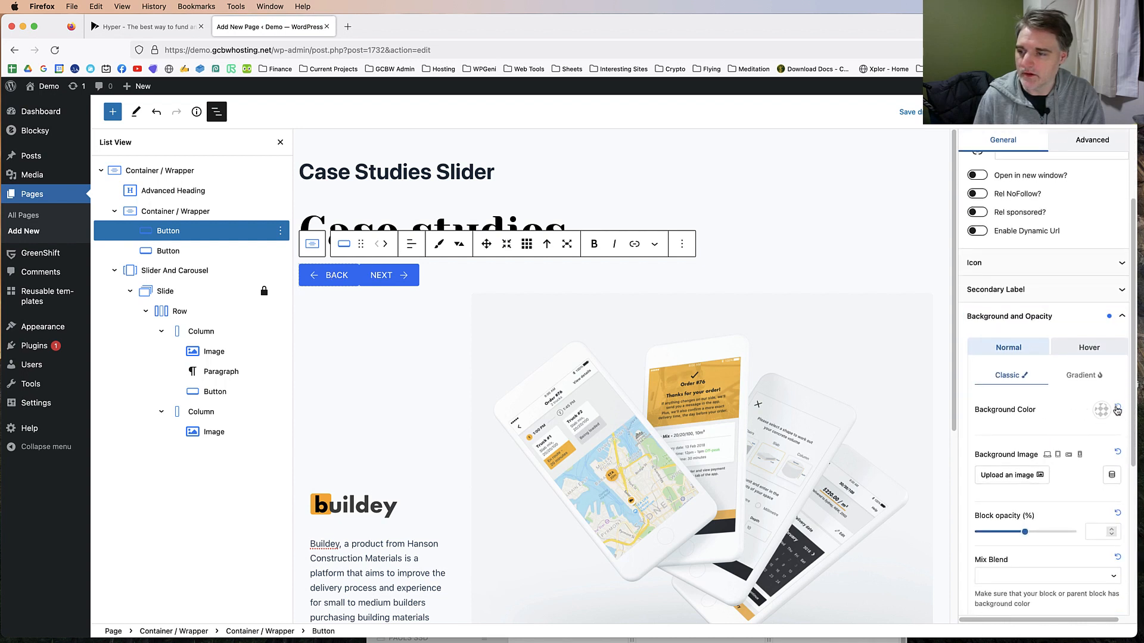
{"action": "left_click", "coordinate": [1102, 410]}
{"action": "left_click_drag", "start_coordinate": [1107, 230], "coordinate": [993, 230]}
{"action": "left_click", "coordinate": [1055, 425]}
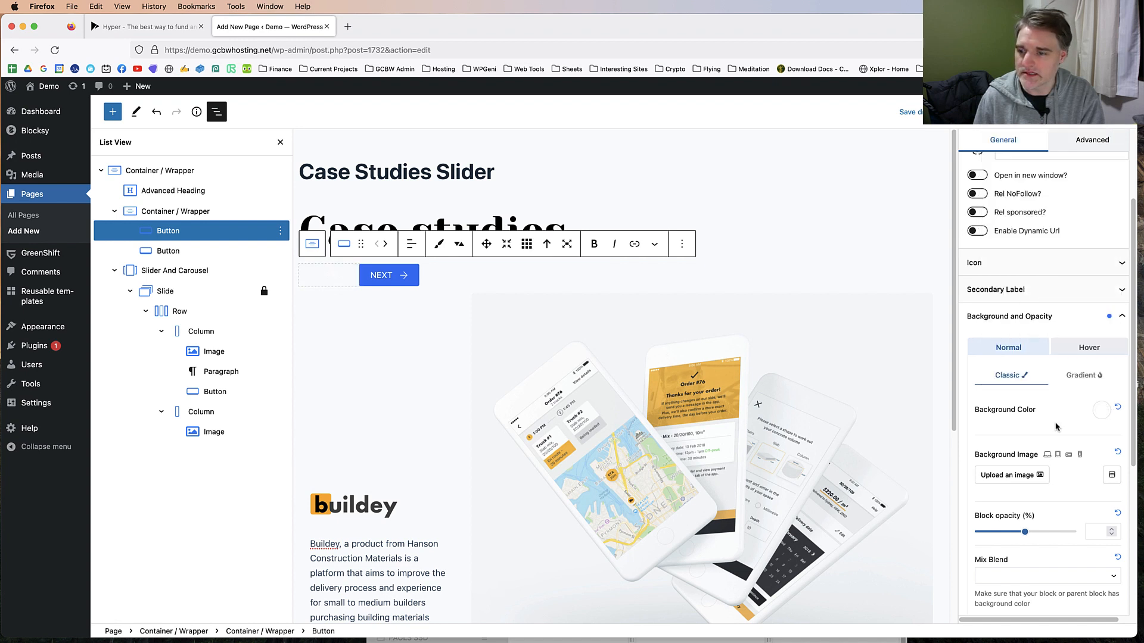
Step: Set the Back button's text colour to black
{"action": "scroll", "coordinate": [1056, 427], "scroll_direction": "down", "scroll_amount": 10}
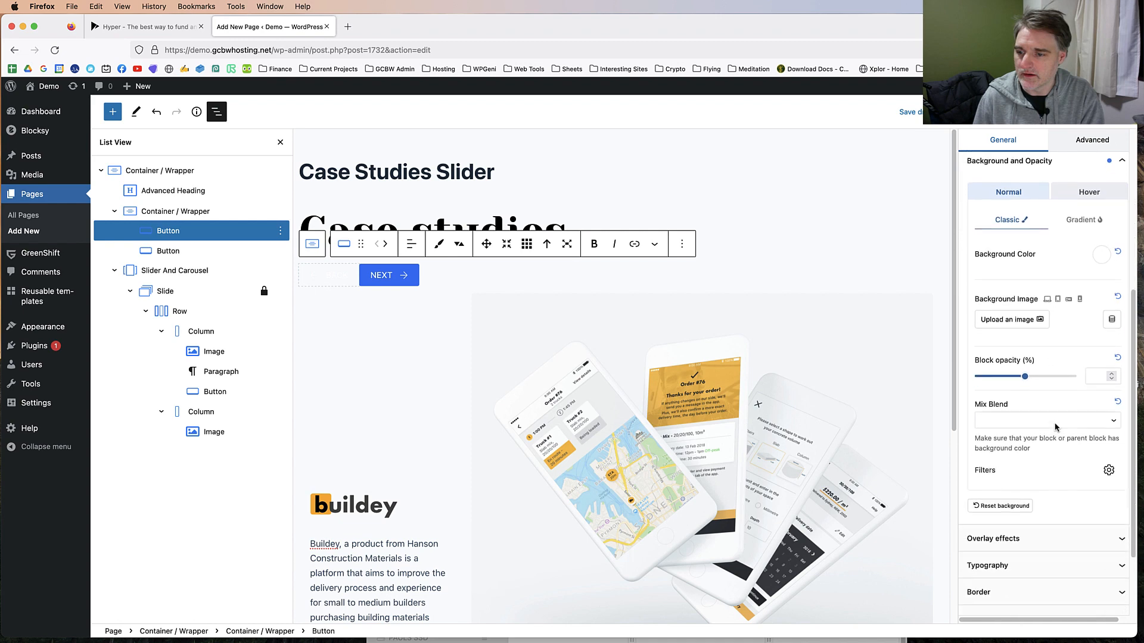
{"action": "left_click", "coordinate": [1060, 474]}
{"action": "scroll", "coordinate": [1058, 350], "scroll_direction": "up", "scroll_amount": 3}
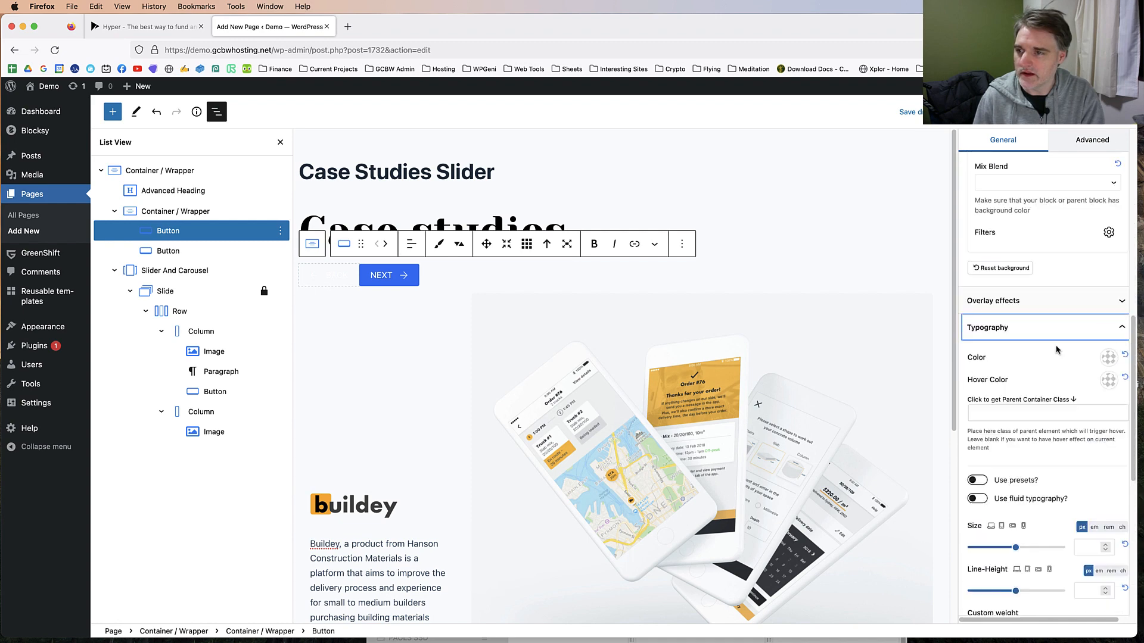
{"action": "left_click", "coordinate": [1106, 356]}
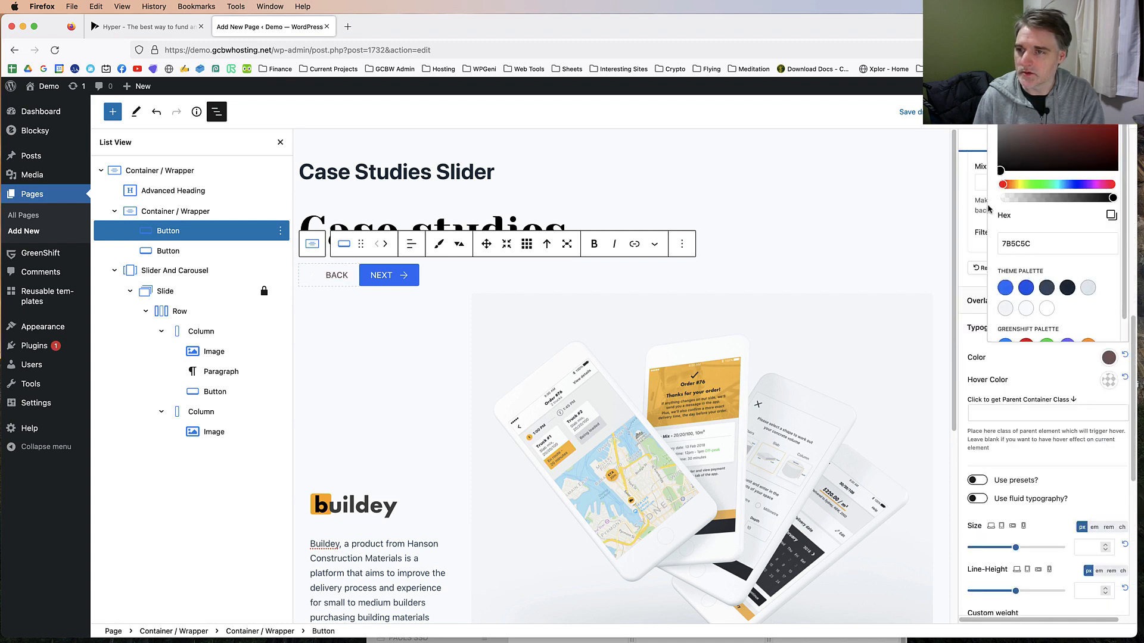
{"action": "left_click", "coordinate": [1050, 373]}
Step: Set the Back button's arrow icon colour to black
{"action": "scroll", "coordinate": [1037, 381], "scroll_direction": "up", "scroll_amount": 8}
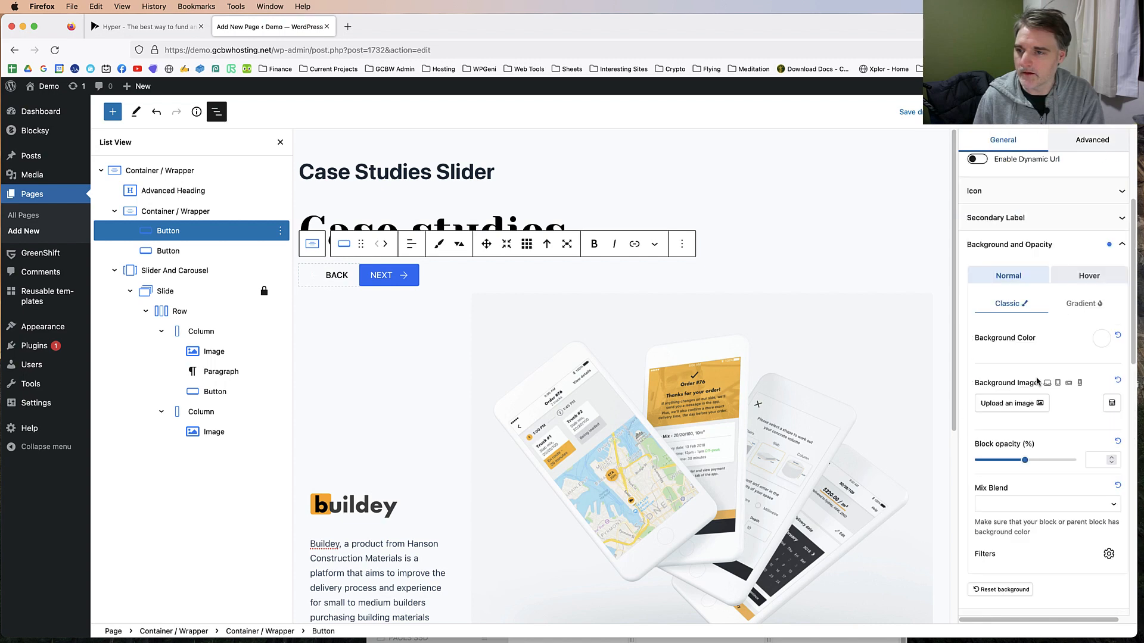
{"action": "left_click", "coordinate": [1042, 271]}
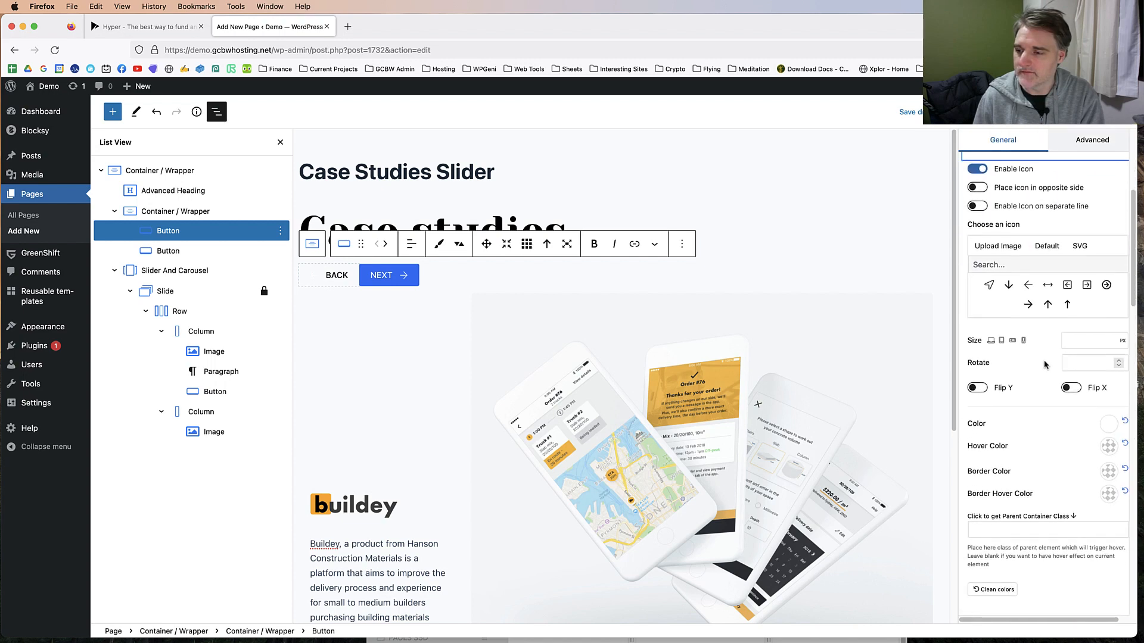
{"action": "scroll", "coordinate": [1043, 366], "scroll_direction": "down", "scroll_amount": 1}
{"action": "left_click", "coordinate": [1108, 409]}
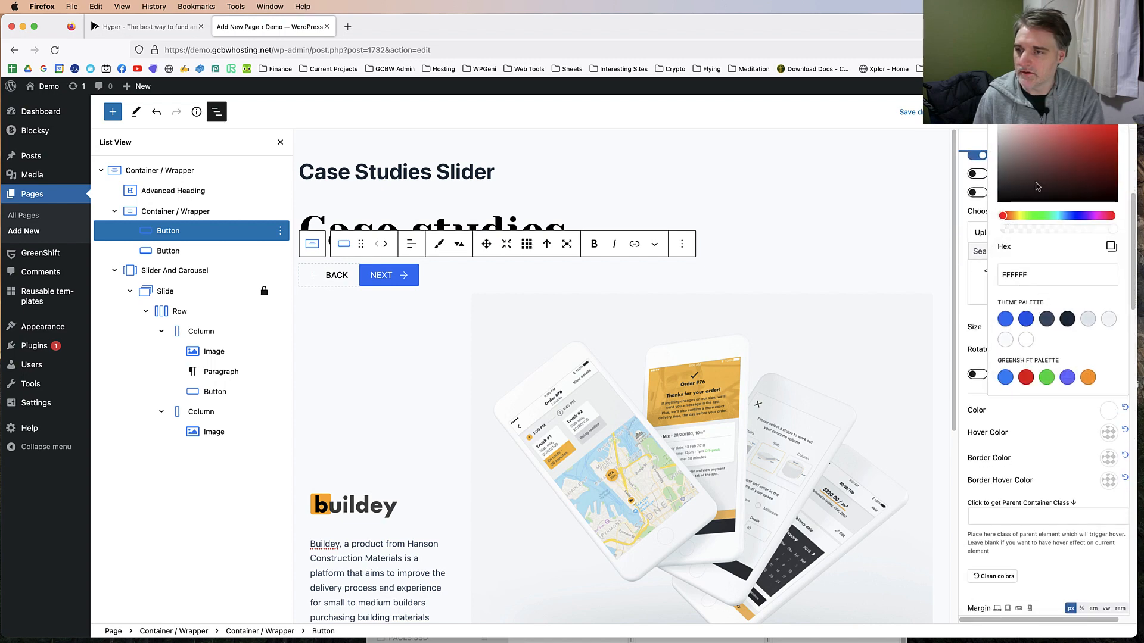
{"action": "left_click", "coordinate": [1036, 200]}
{"action": "left_click", "coordinate": [1033, 444]}
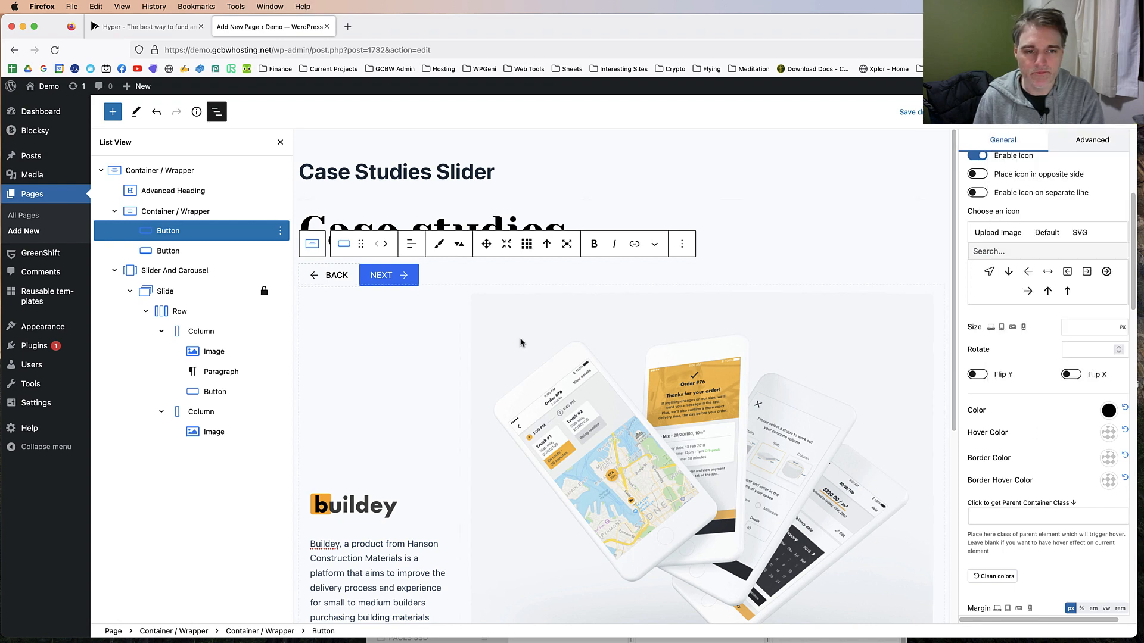
Step: Make the Back button's hover background colour fully transparent
{"action": "scroll", "coordinate": [1061, 435], "scroll_direction": "down", "scroll_amount": 10}
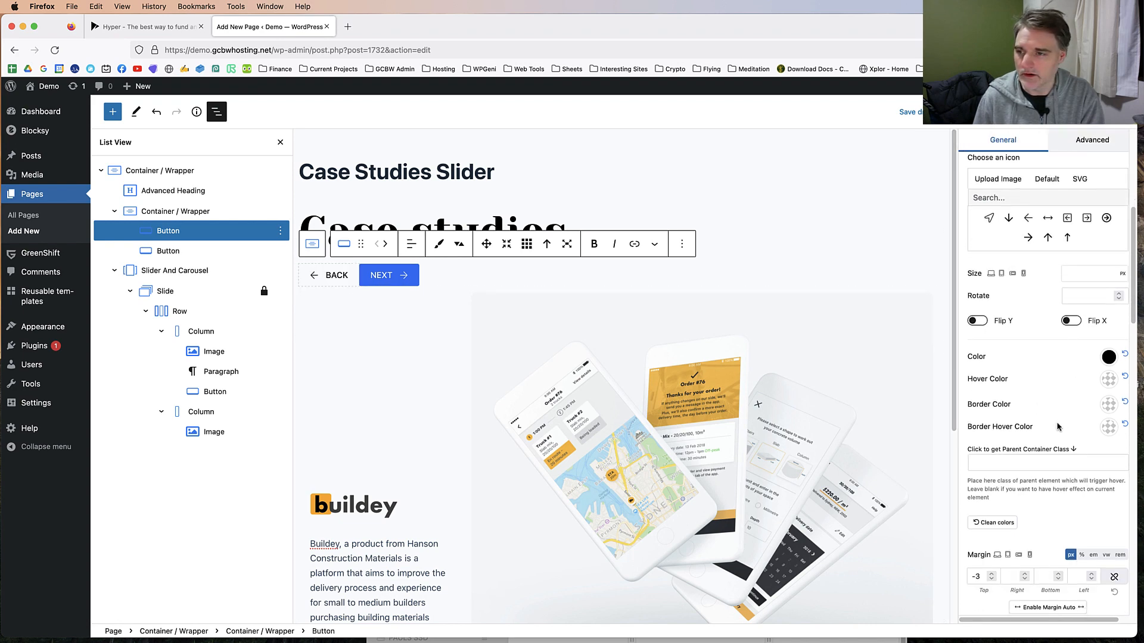
{"action": "scroll", "coordinate": [1054, 433], "scroll_direction": "up", "scroll_amount": 2}
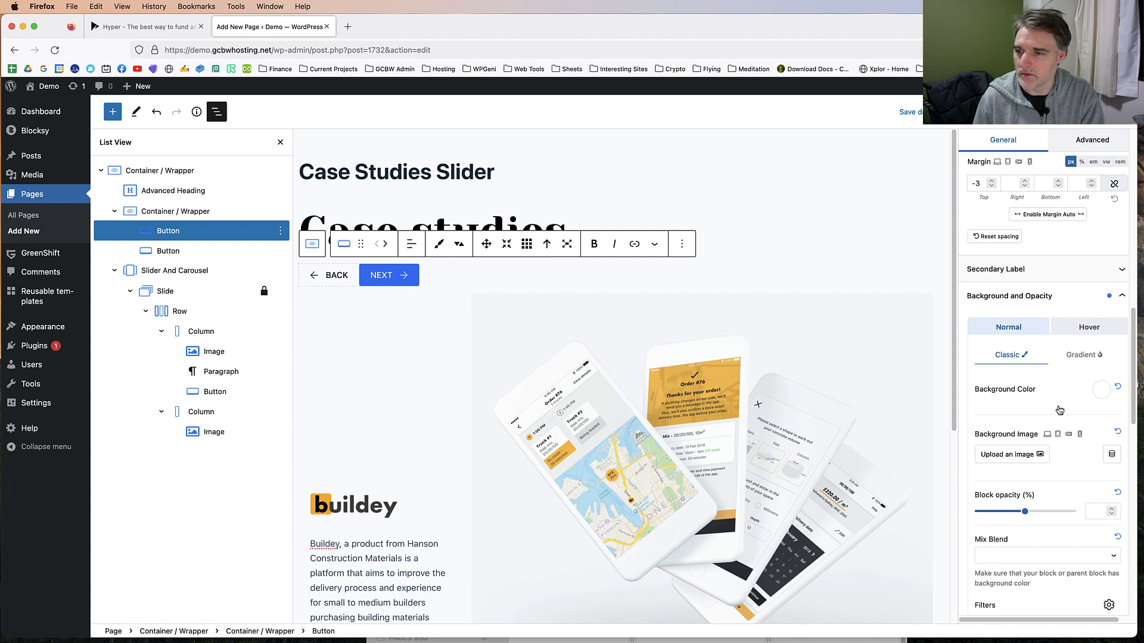
{"action": "left_click", "coordinate": [1089, 329]}
{"action": "left_click", "coordinate": [1103, 386]}
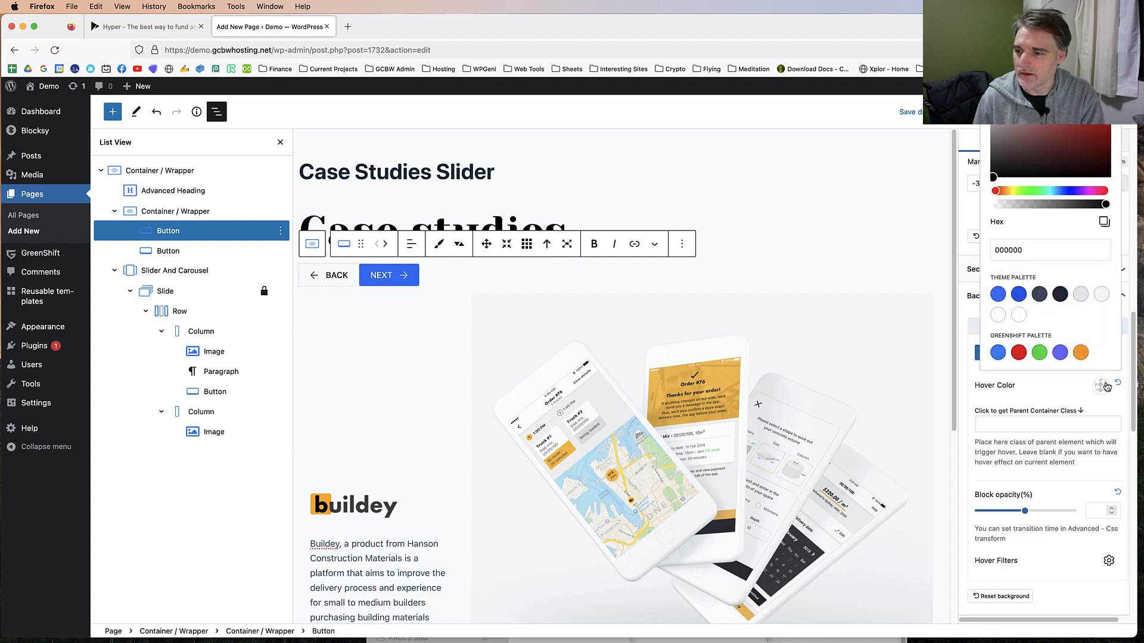
{"action": "left_click_drag", "start_coordinate": [1105, 205], "coordinate": [976, 206]}
{"action": "left_click", "coordinate": [1051, 394]}
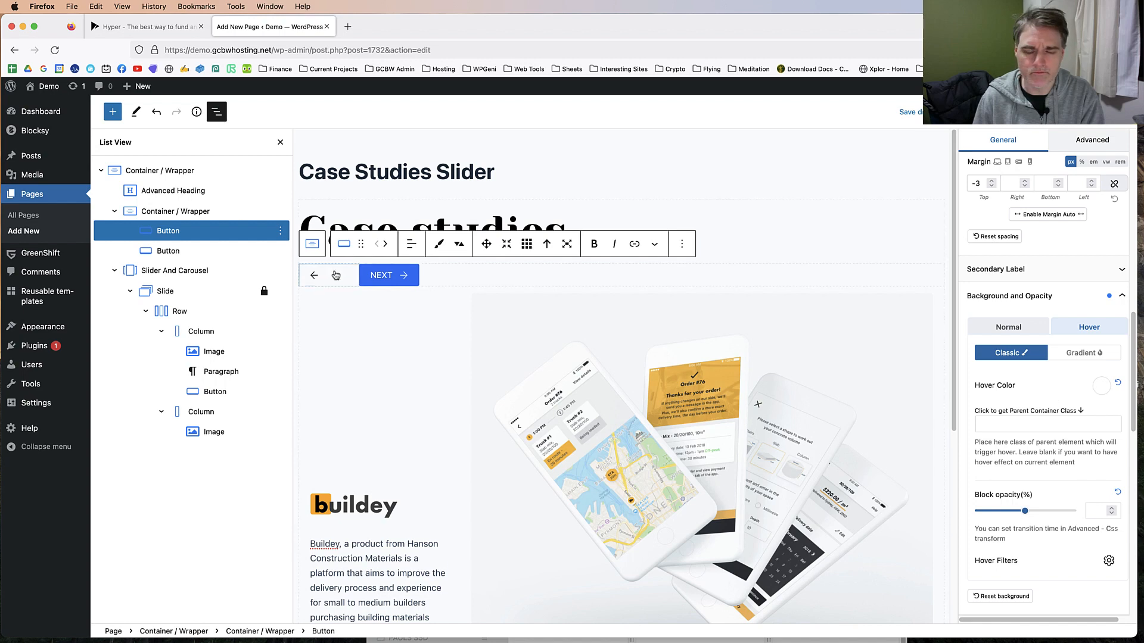
Step: Set the Back button's hover text colour to black
{"action": "scroll", "coordinate": [1055, 394], "scroll_direction": "down", "scroll_amount": 5}
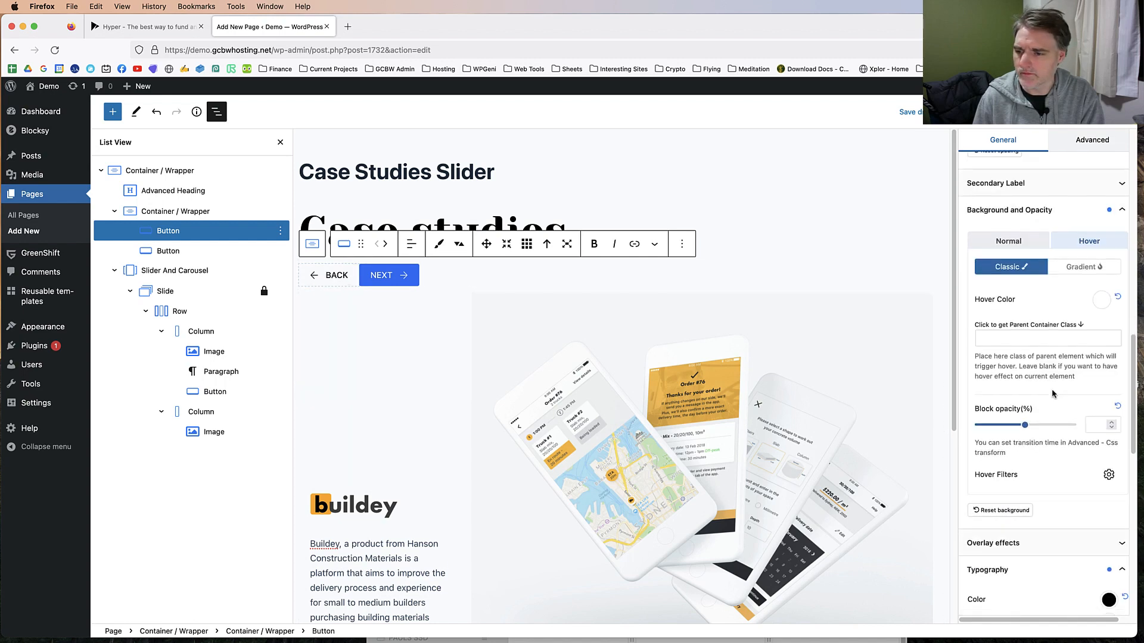
{"action": "left_click", "coordinate": [1106, 523]}
{"action": "left_click", "coordinate": [999, 312]}
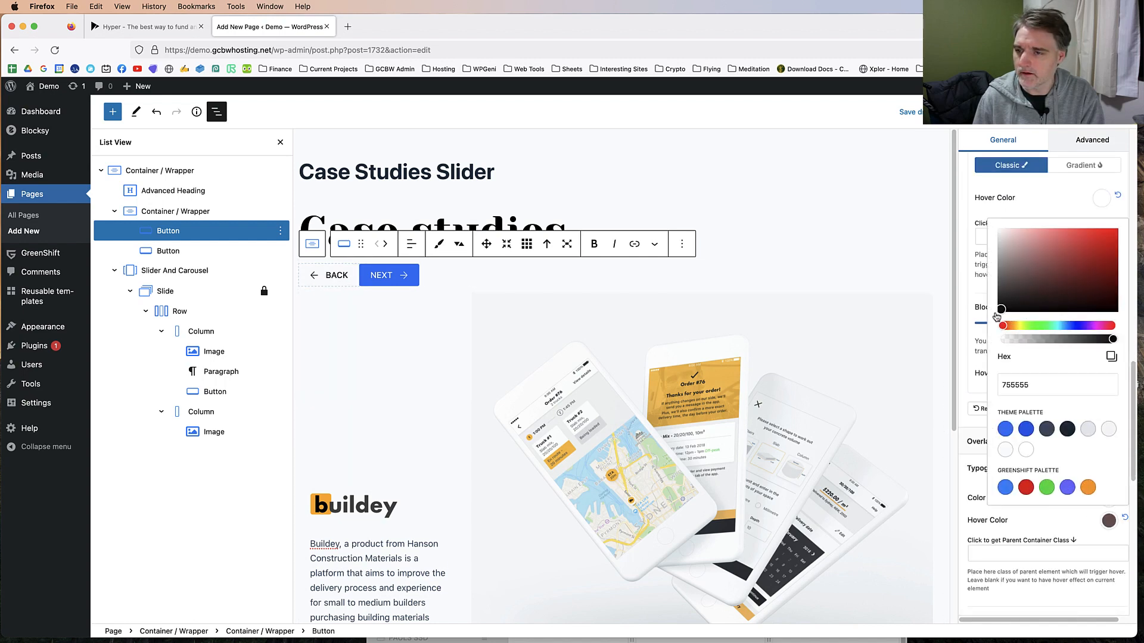
{"action": "left_click", "coordinate": [1035, 567]}
Step: Change the Back button's hover background colour to transparent white, FFFFFF00
{"action": "scroll", "coordinate": [1037, 417], "scroll_direction": "up", "scroll_amount": 4}
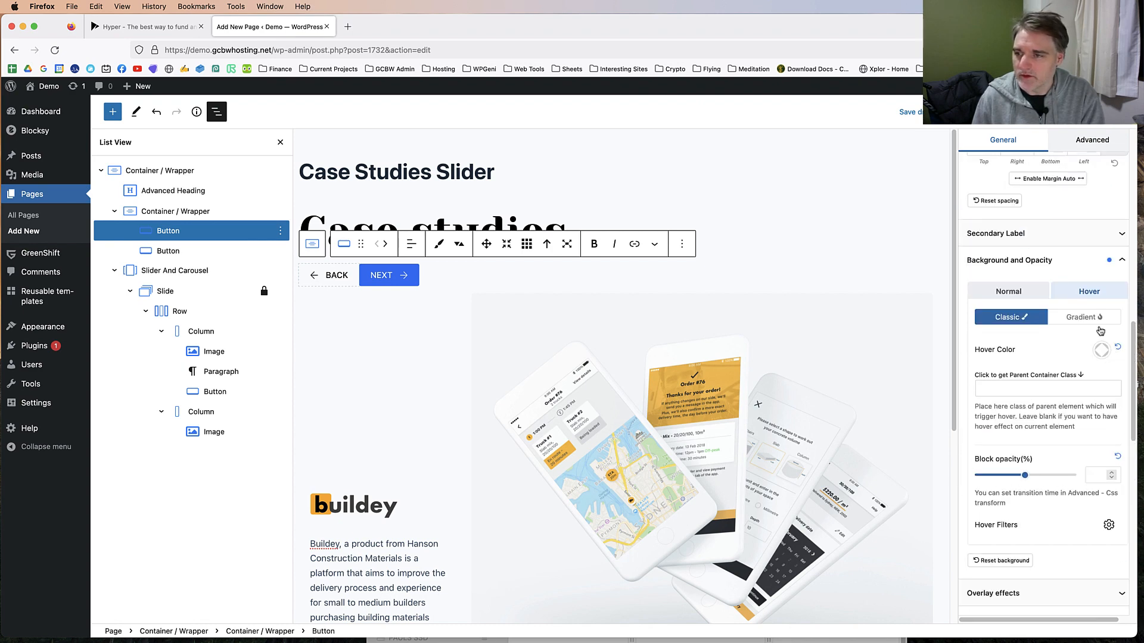
{"action": "left_click", "coordinate": [1100, 351]}
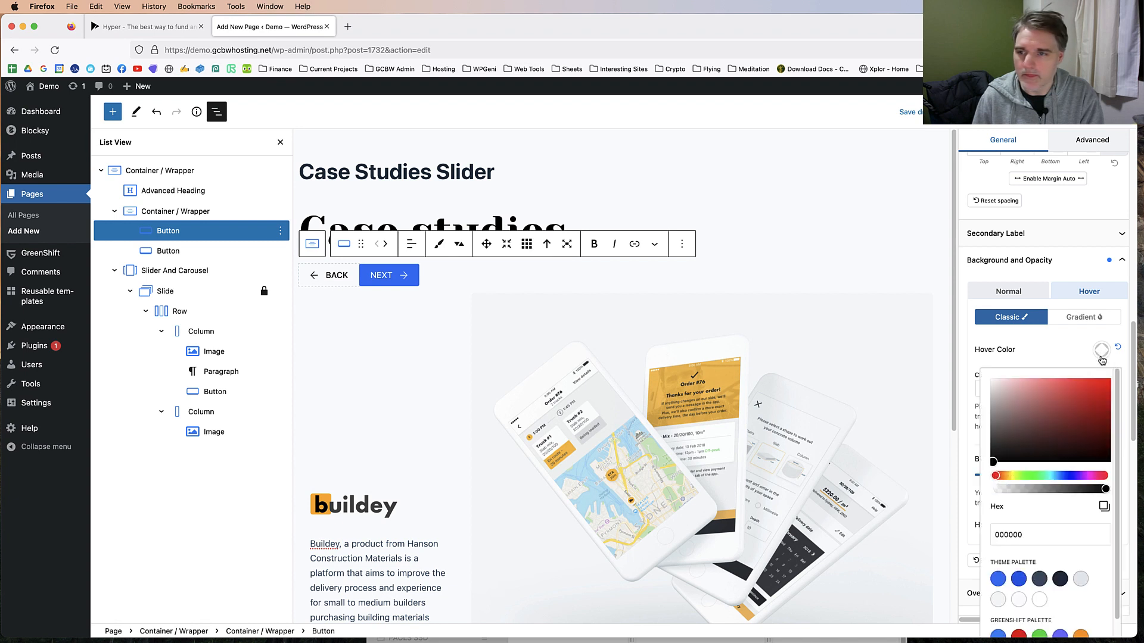
{"action": "left_click_drag", "start_coordinate": [1008, 442], "coordinate": [960, 357]}
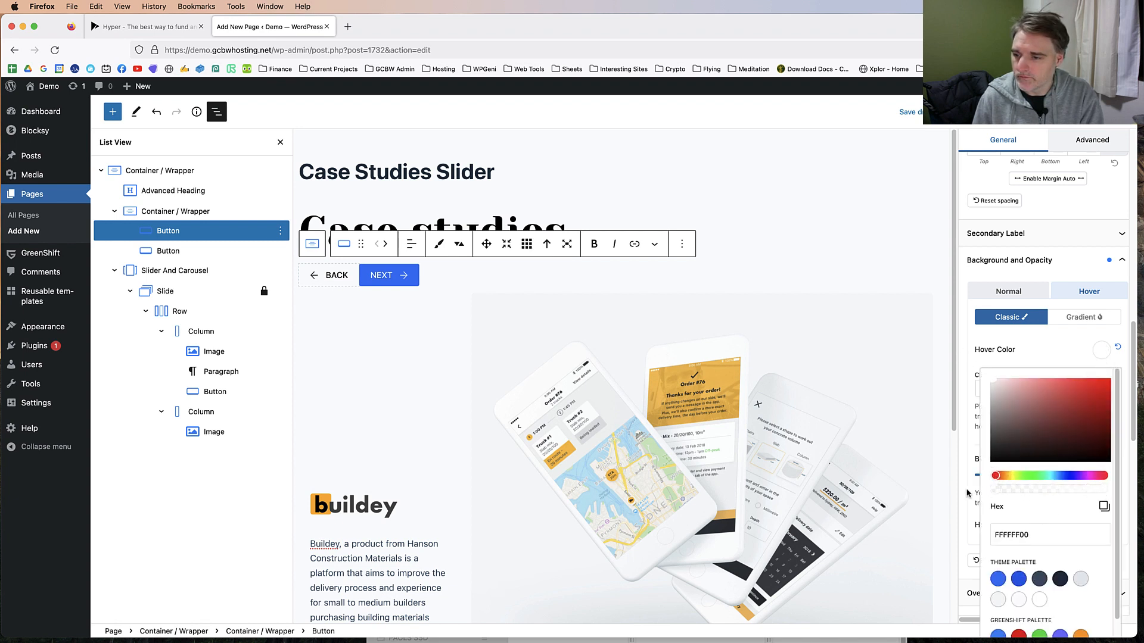
{"action": "left_click", "coordinate": [1044, 353]}
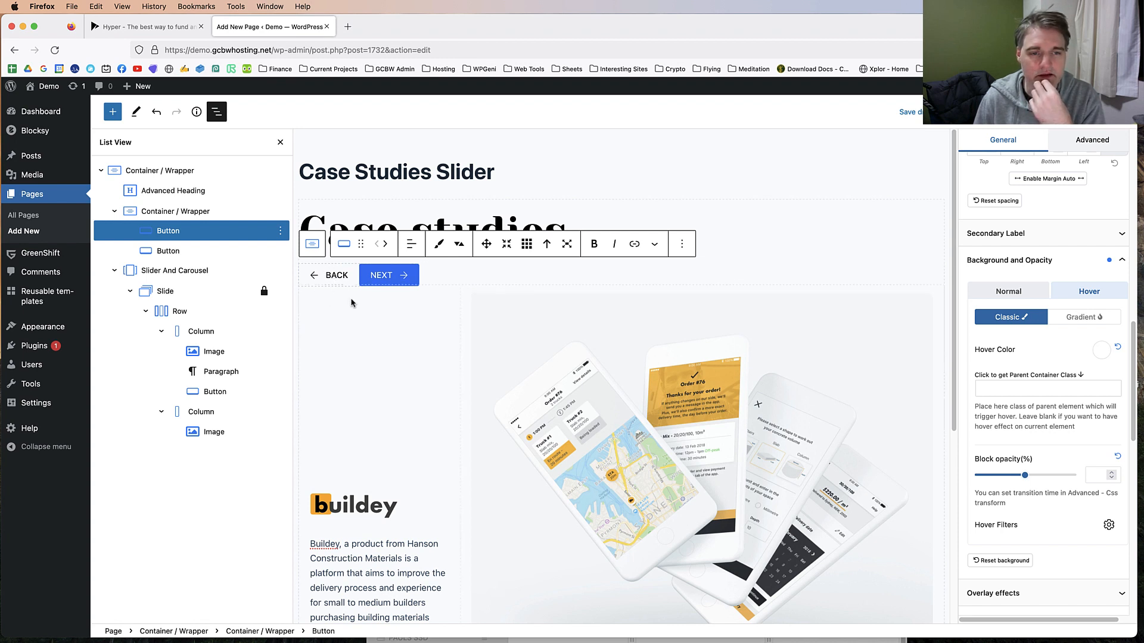
Step: Copy the Back button's styles and paste them onto the Next button
{"action": "left_click", "coordinate": [442, 247]}
{"action": "left_click", "coordinate": [451, 277]}
{"action": "left_click", "coordinate": [388, 279]}
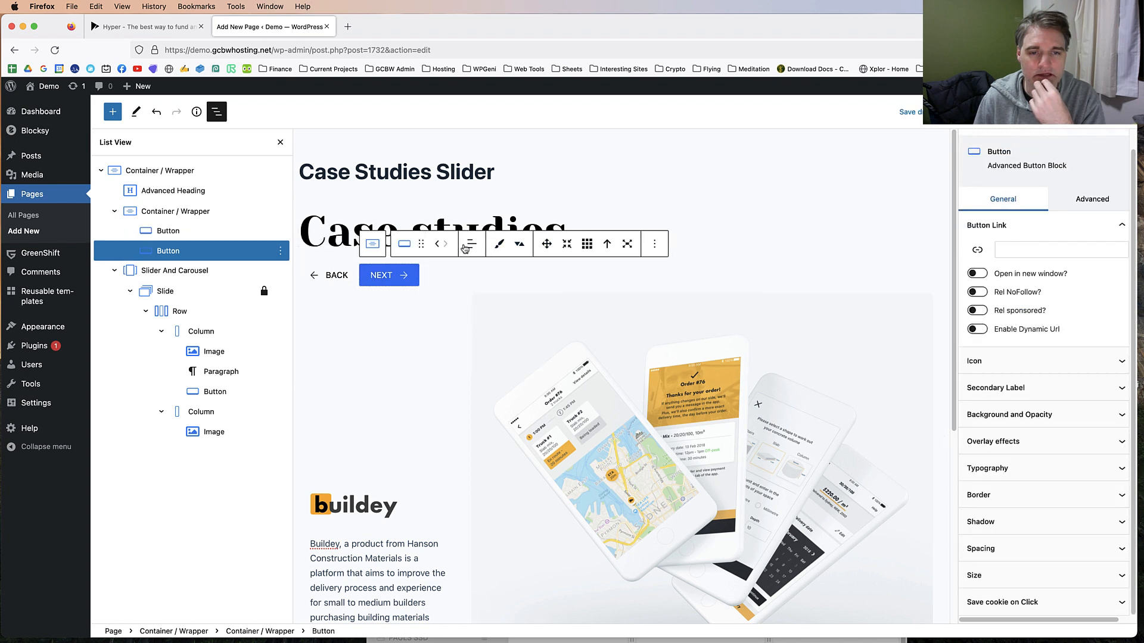
{"action": "left_click", "coordinate": [500, 247]}
{"action": "left_click", "coordinate": [505, 299]}
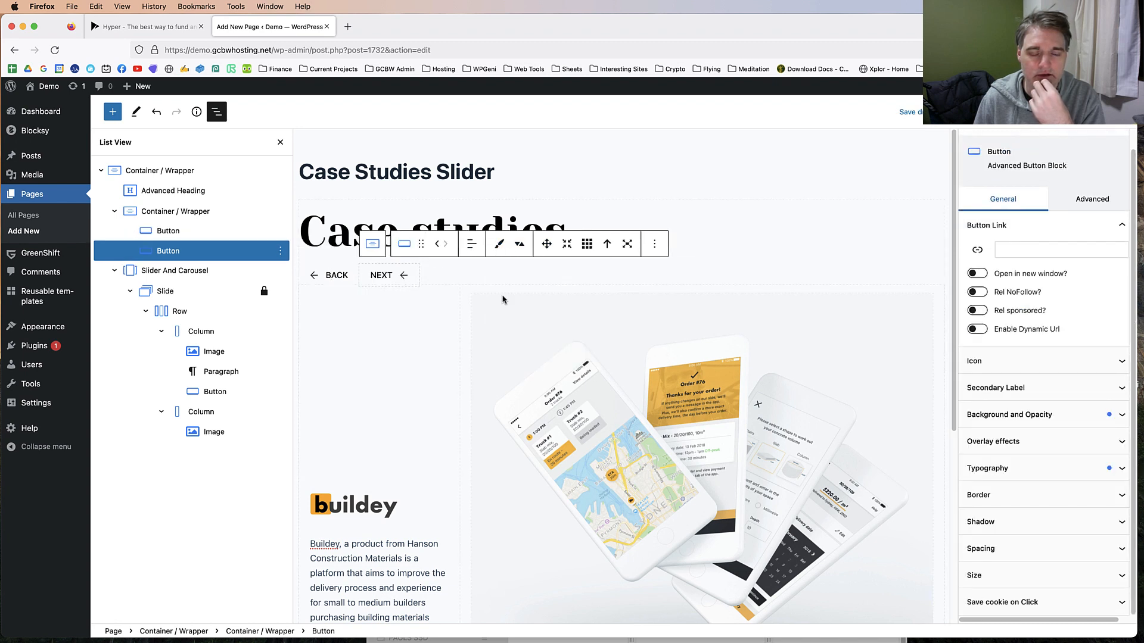
Step: Set the Next button's icon rotation to 180 so its arrow points right
{"action": "left_click", "coordinate": [379, 276]}
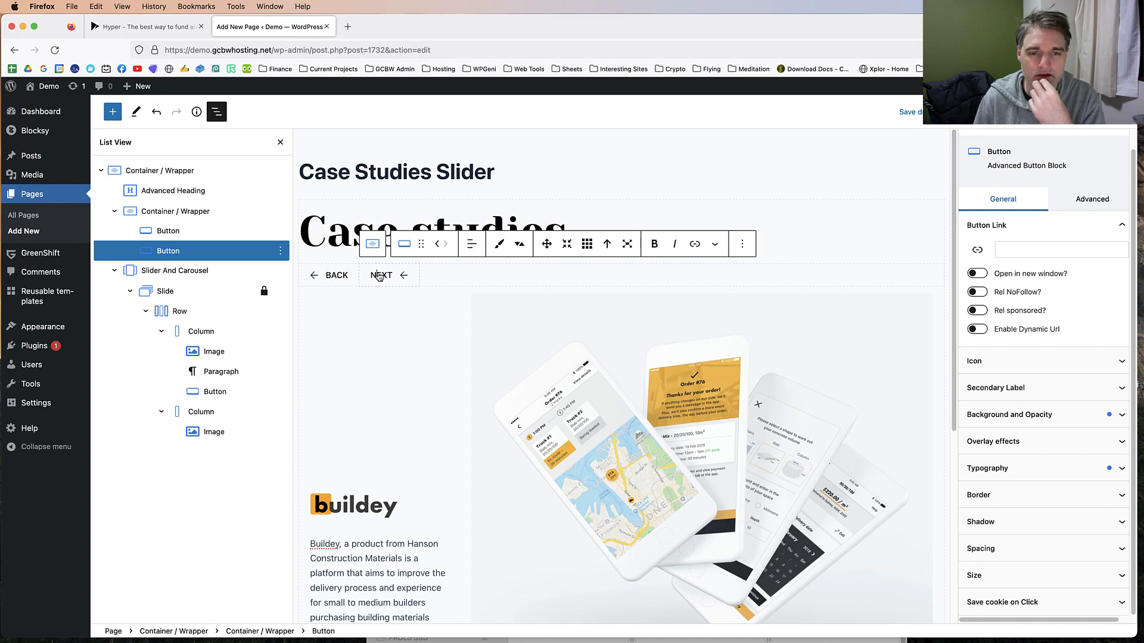
{"action": "left_click", "coordinate": [1028, 361]}
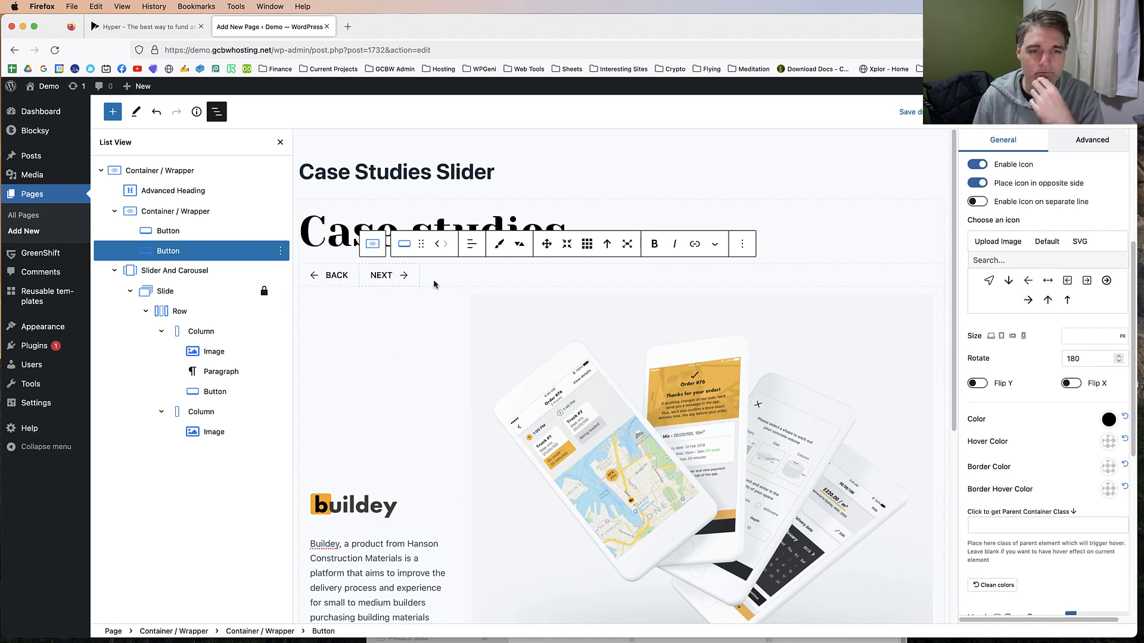
{"action": "left_click", "coordinate": [429, 219]}
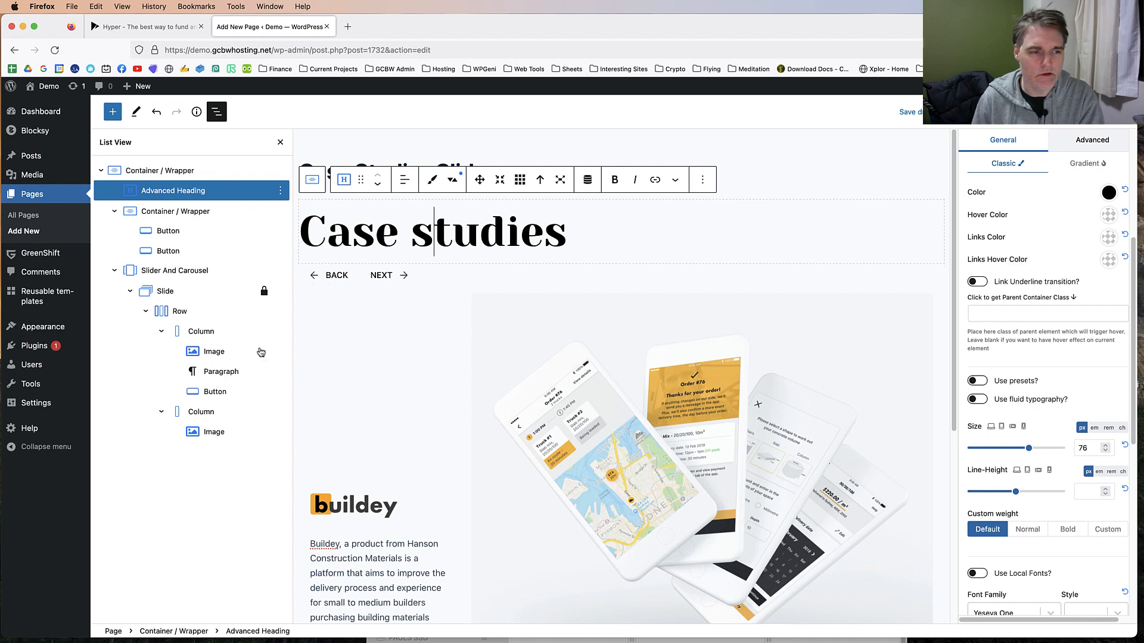
Step: Examine the slider block's spacing settings and the custom control classes it offers for custom buttons
{"action": "left_click", "coordinate": [192, 271]}
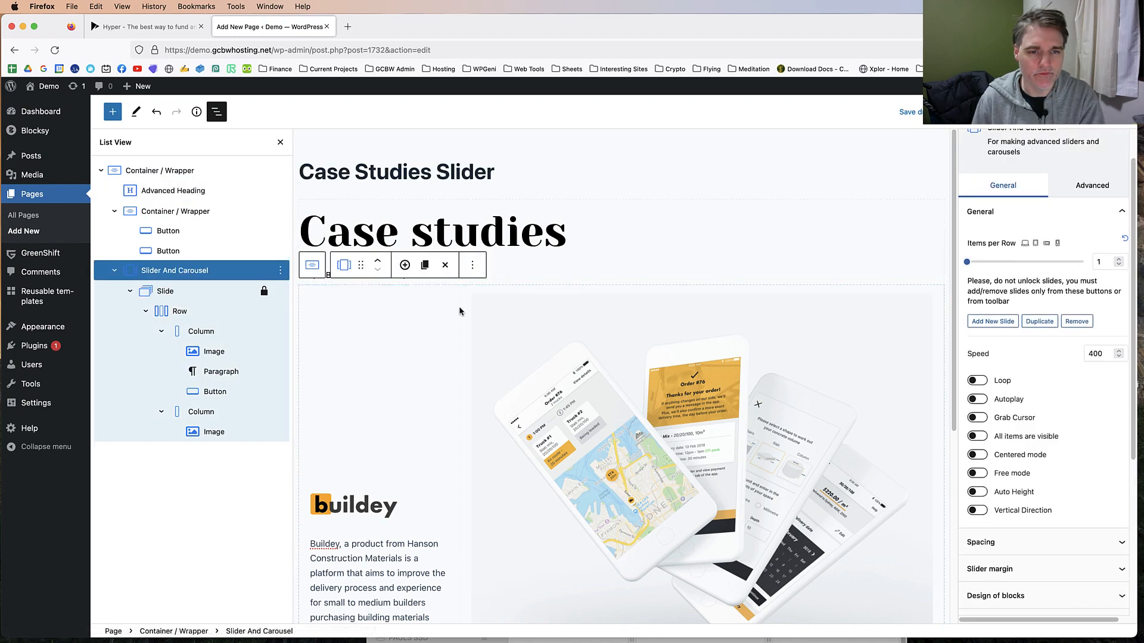
{"action": "scroll", "coordinate": [1037, 435], "scroll_direction": "down", "scroll_amount": 5}
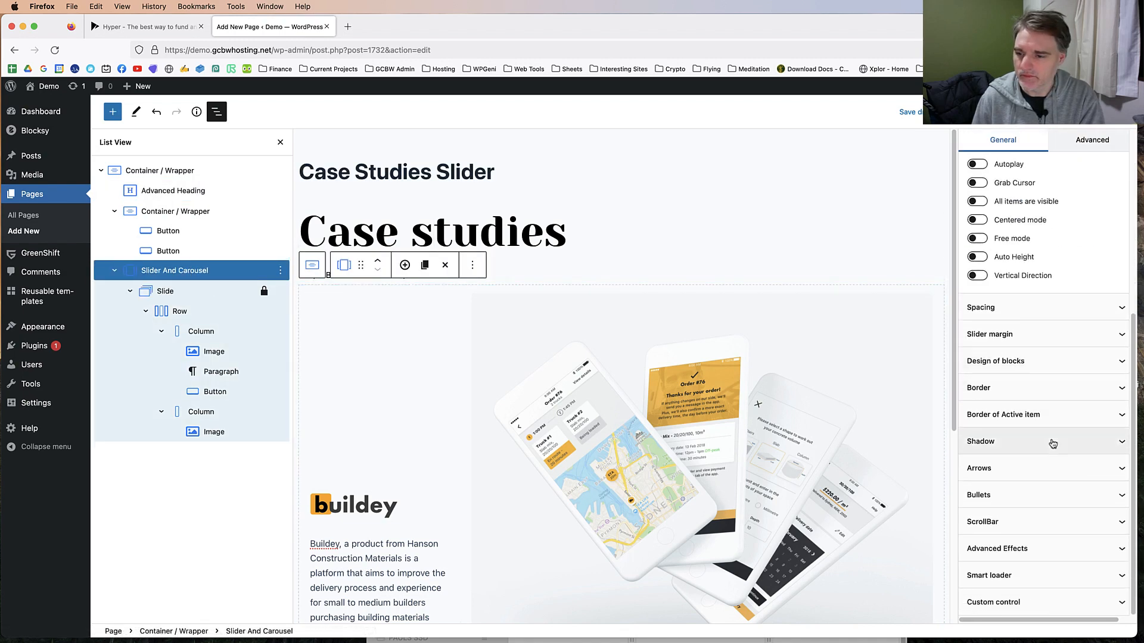
{"action": "left_click", "coordinate": [1048, 344]}
{"action": "left_click", "coordinate": [1050, 338]}
{"action": "left_click", "coordinate": [1055, 307]}
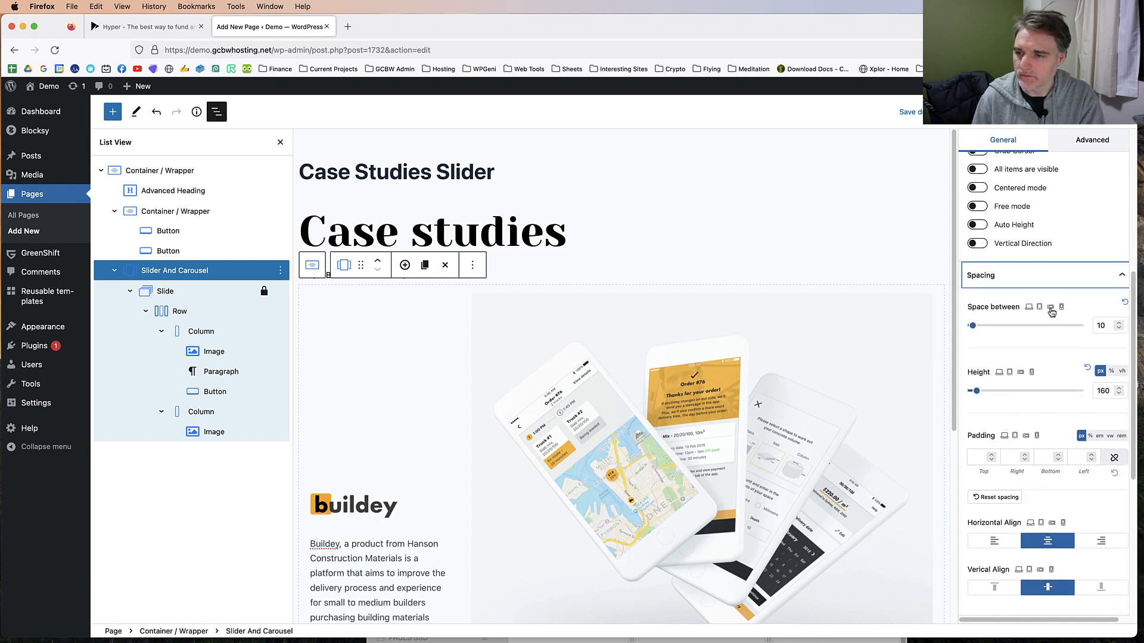
{"action": "scroll", "coordinate": [1039, 470], "scroll_direction": "down", "scroll_amount": 5}
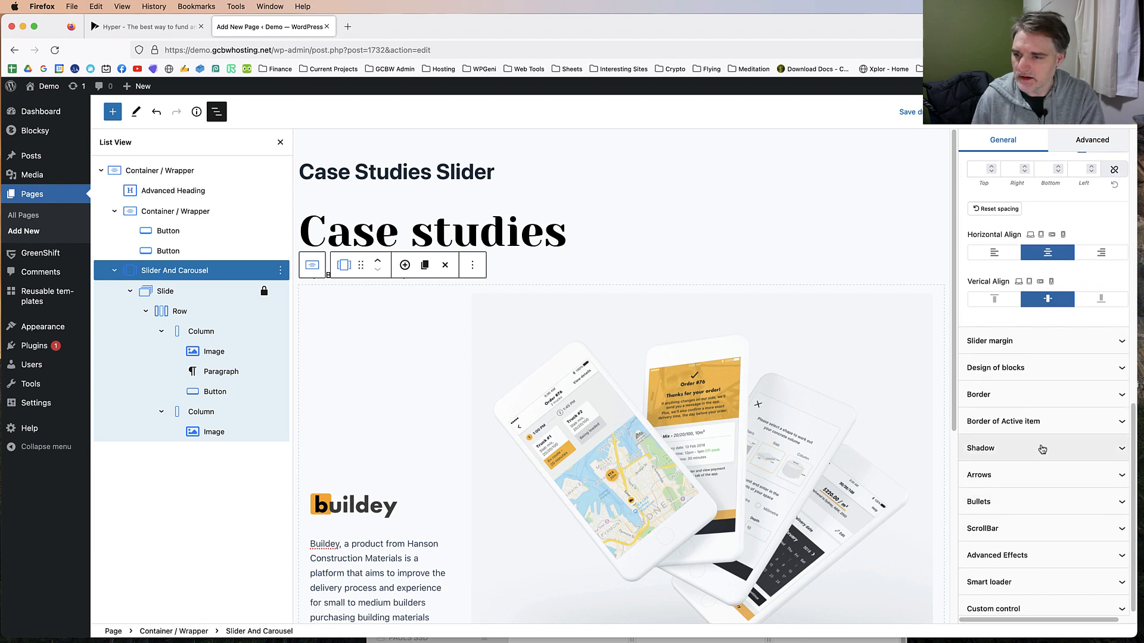
{"action": "left_click", "coordinate": [1039, 602]}
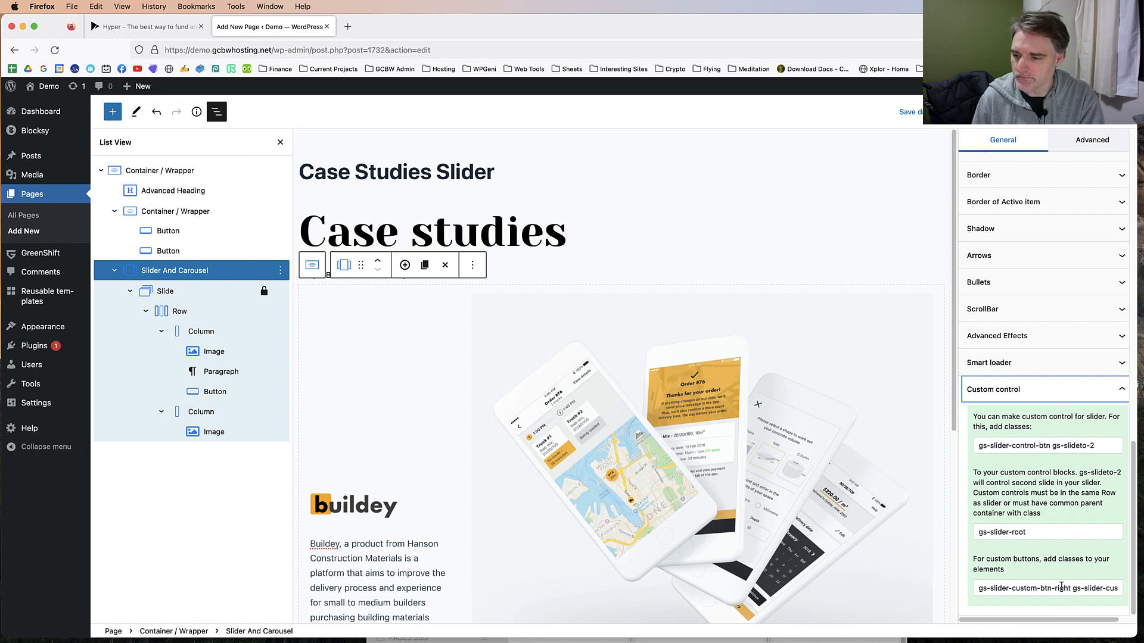
{"action": "left_click_drag", "start_coordinate": [1061, 588], "coordinate": [1126, 590]}
{"action": "left_click", "coordinate": [1039, 590]}
{"action": "left_click_drag", "start_coordinate": [1039, 590], "coordinate": [937, 592]}
{"action": "left_click", "coordinate": [1047, 589]}
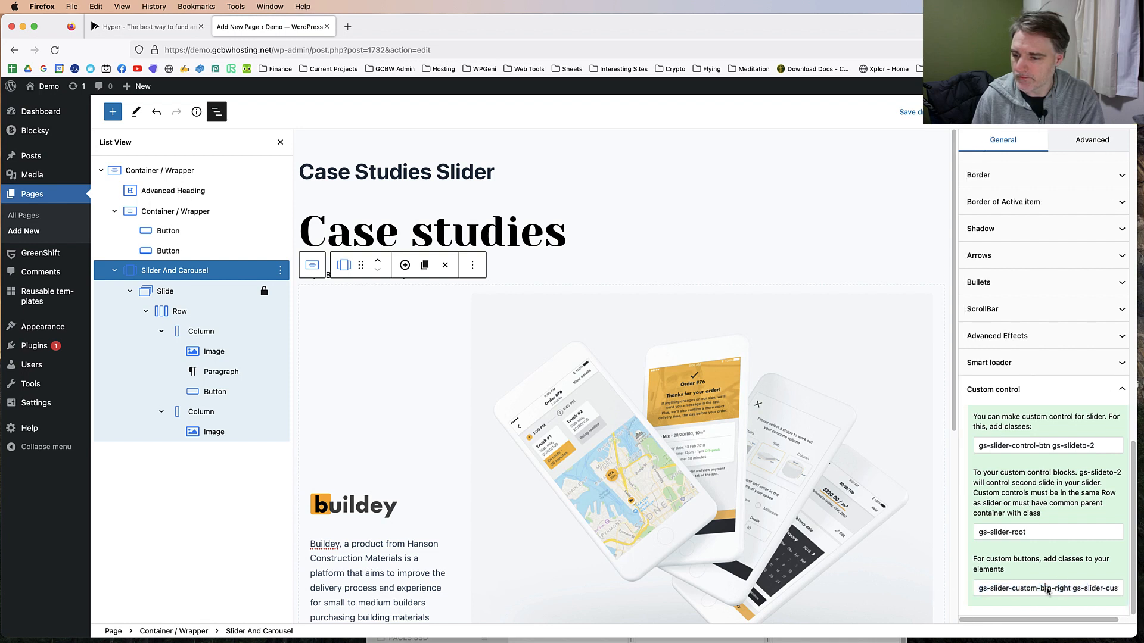
{"action": "scroll", "coordinate": [1051, 531], "scroll_direction": "up", "scroll_amount": 2}
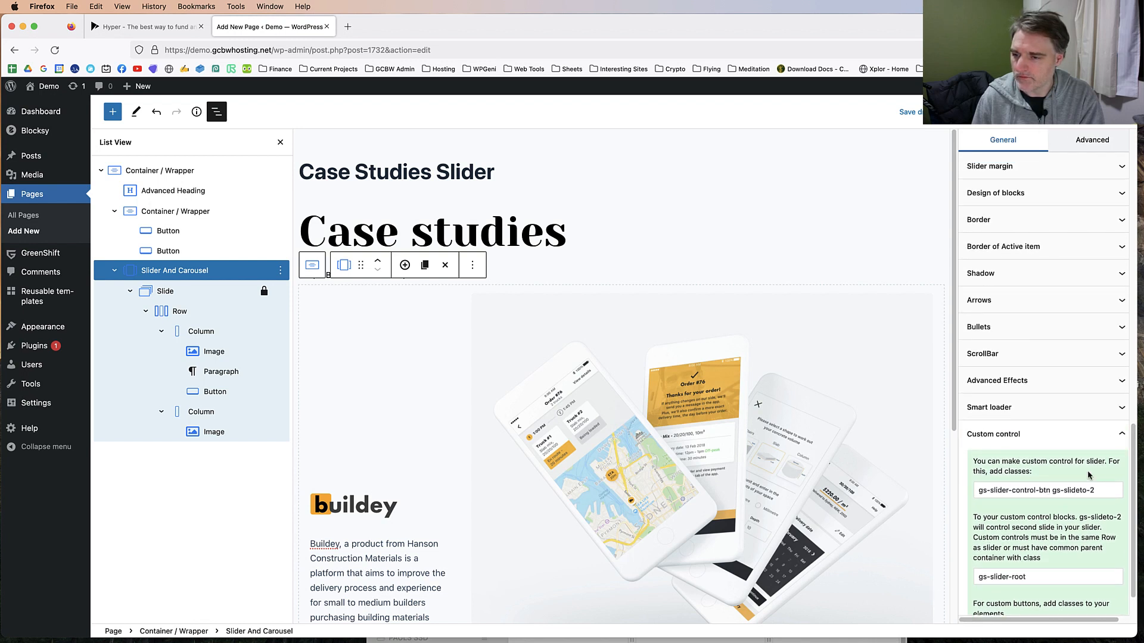
{"action": "left_click", "coordinate": [1073, 442]}
{"action": "left_click", "coordinate": [1038, 600]}
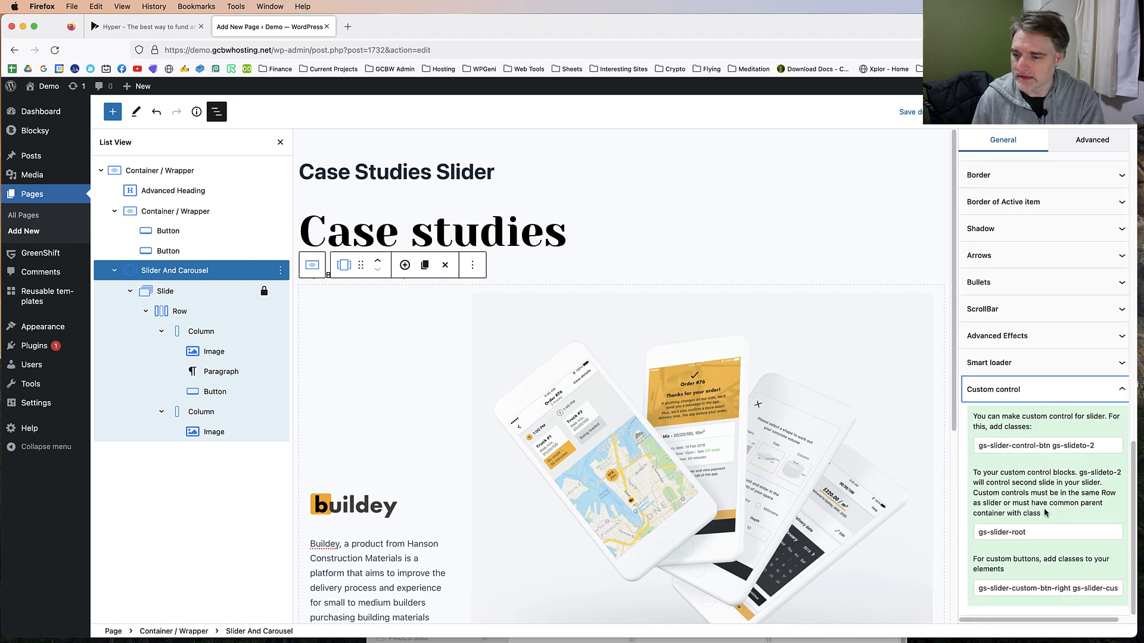
{"action": "triple_click", "coordinate": [1011, 589]}
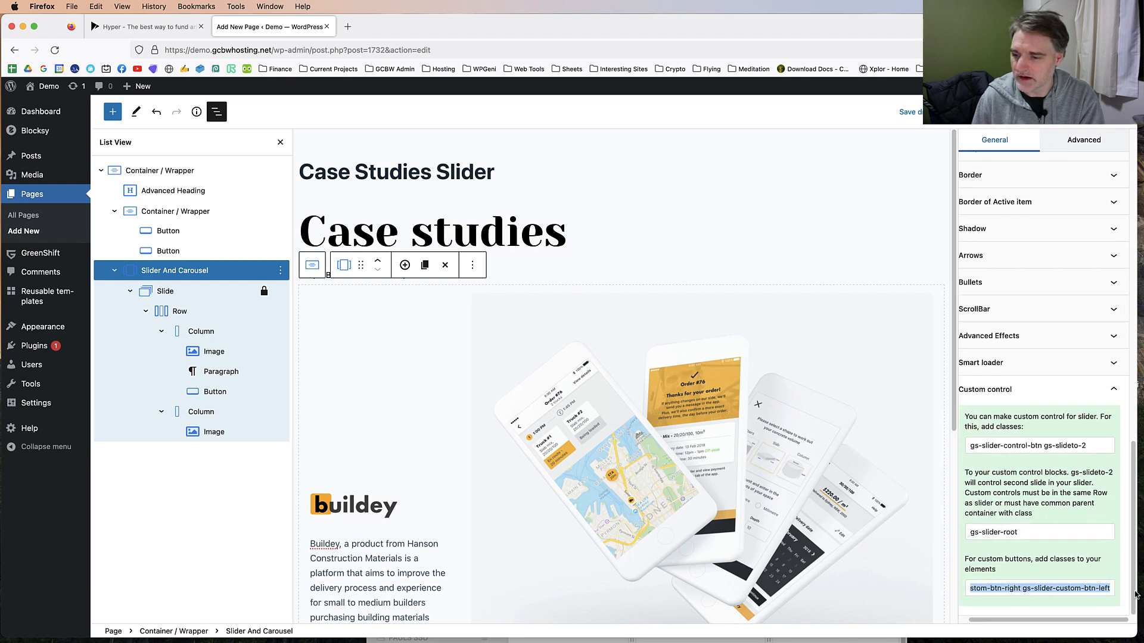
{"action": "left_click", "coordinate": [1114, 398]}
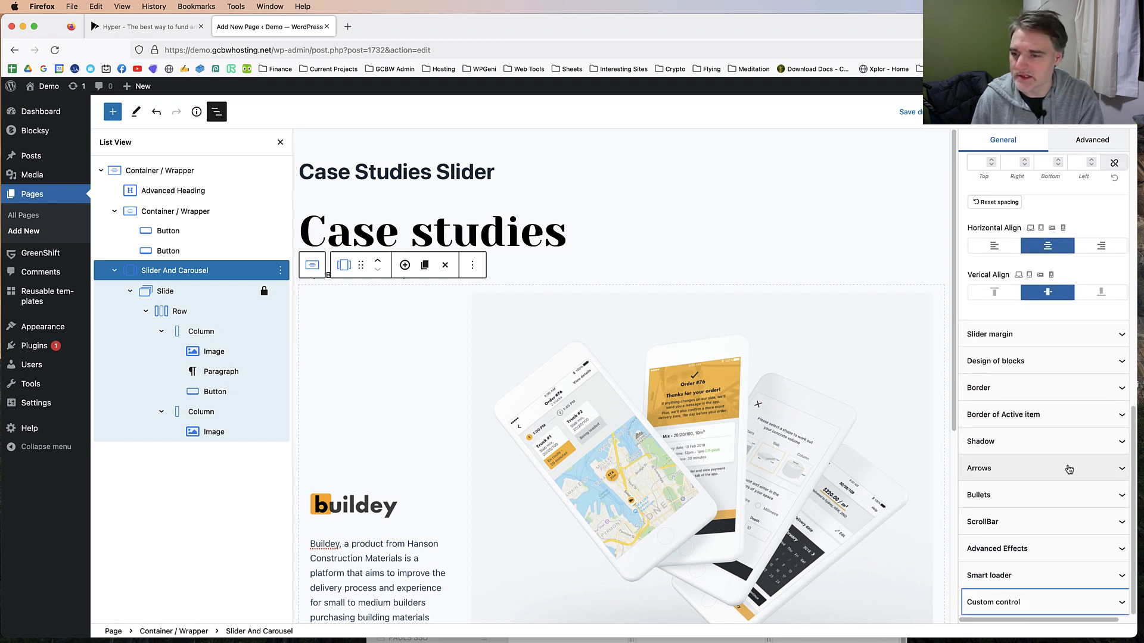
Step: Try negative top margins on the slider, including -12 and -36 px, and reset its margin
{"action": "scroll", "coordinate": [1048, 447], "scroll_direction": "up", "scroll_amount": 1}
{"action": "scroll", "coordinate": [1034, 412], "scroll_direction": "up", "scroll_amount": 1}
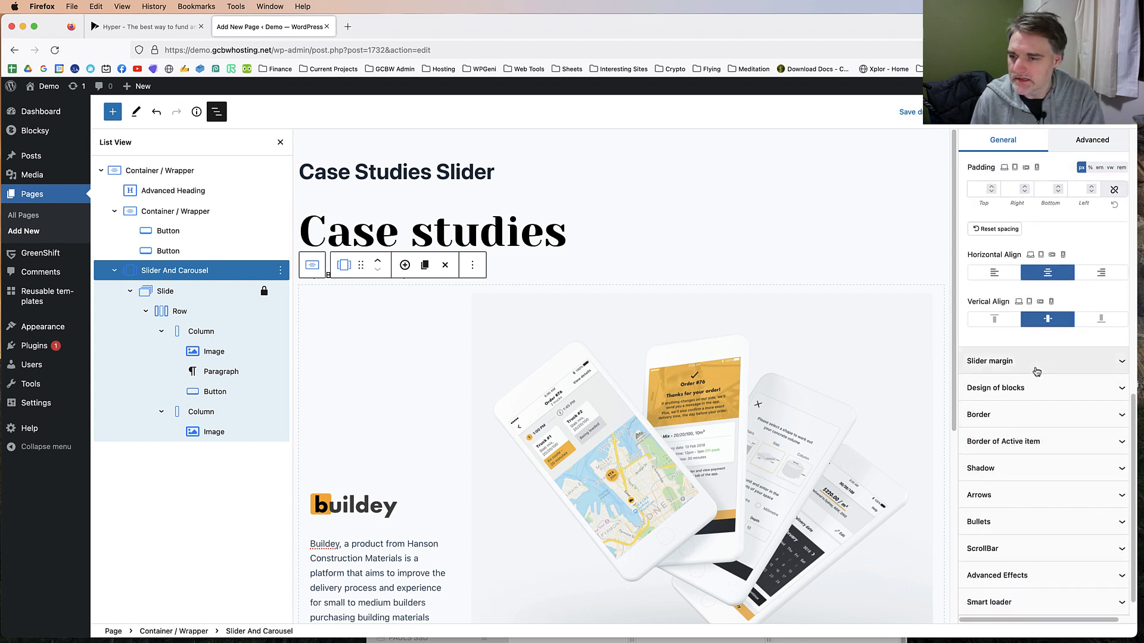
{"action": "left_click", "coordinate": [1037, 362]}
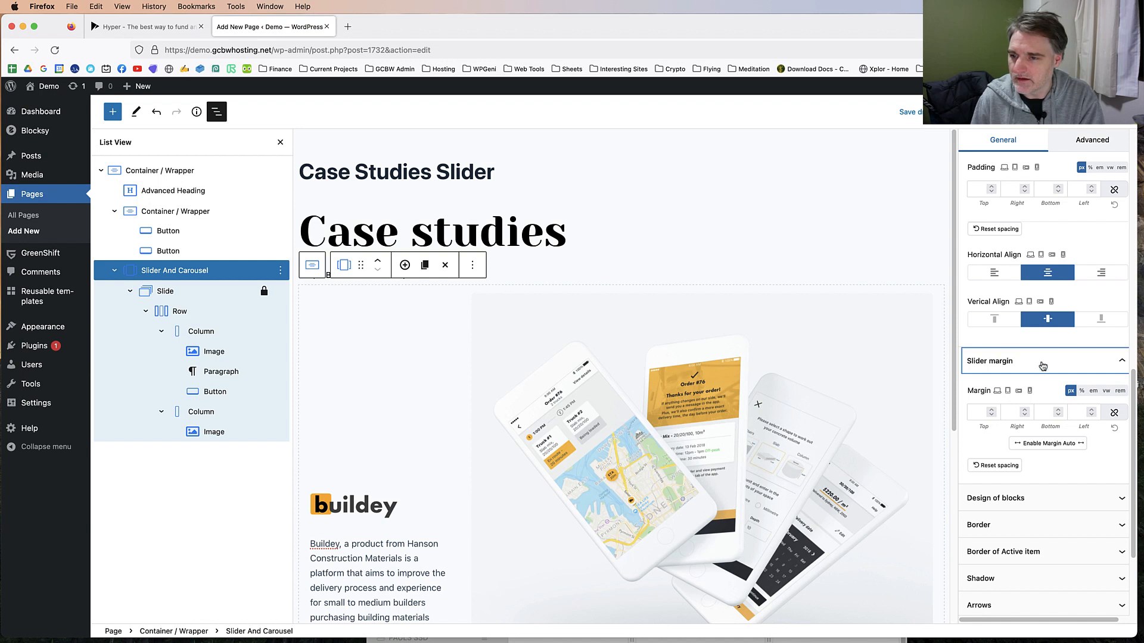
{"action": "left_click", "coordinate": [988, 416]}
{"action": "type", "text": "-4"}
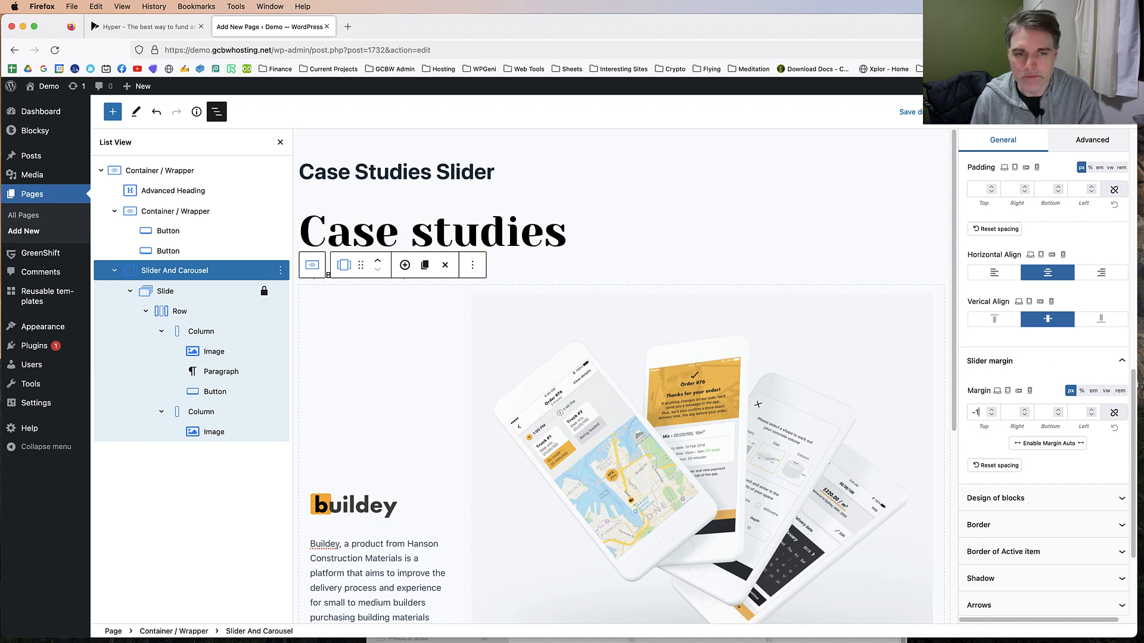
{"action": "key", "text": "BackSpace"}
{"action": "type", "text": "12"}
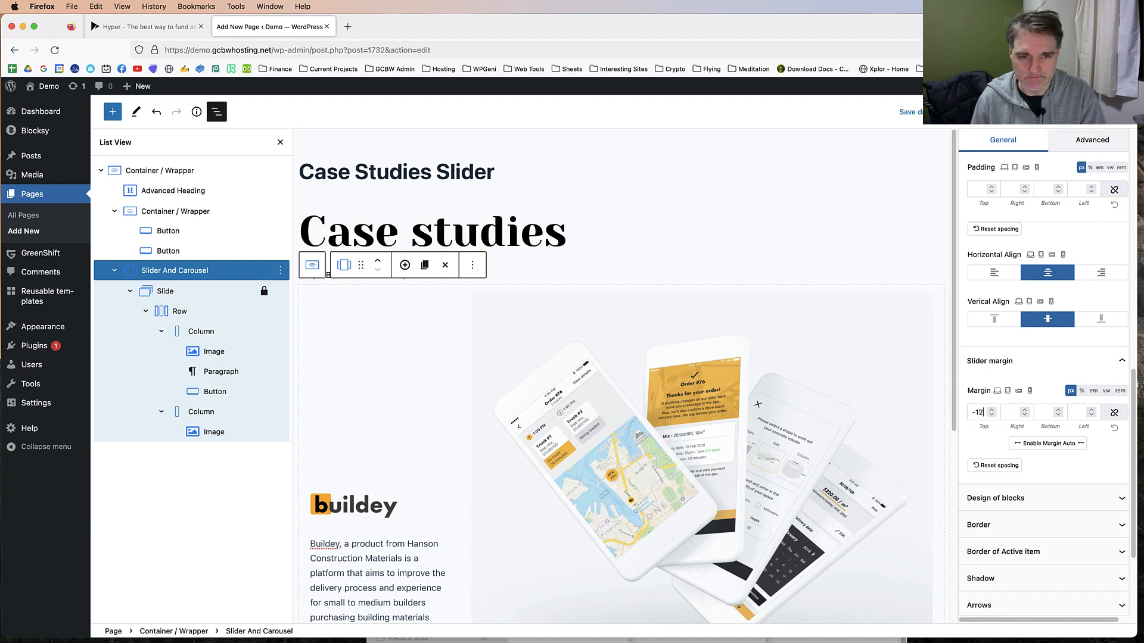
{"action": "key", "text": "BackSpace"}
{"action": "key", "text": "BackSpace"}
{"action": "type", "text": "30"}
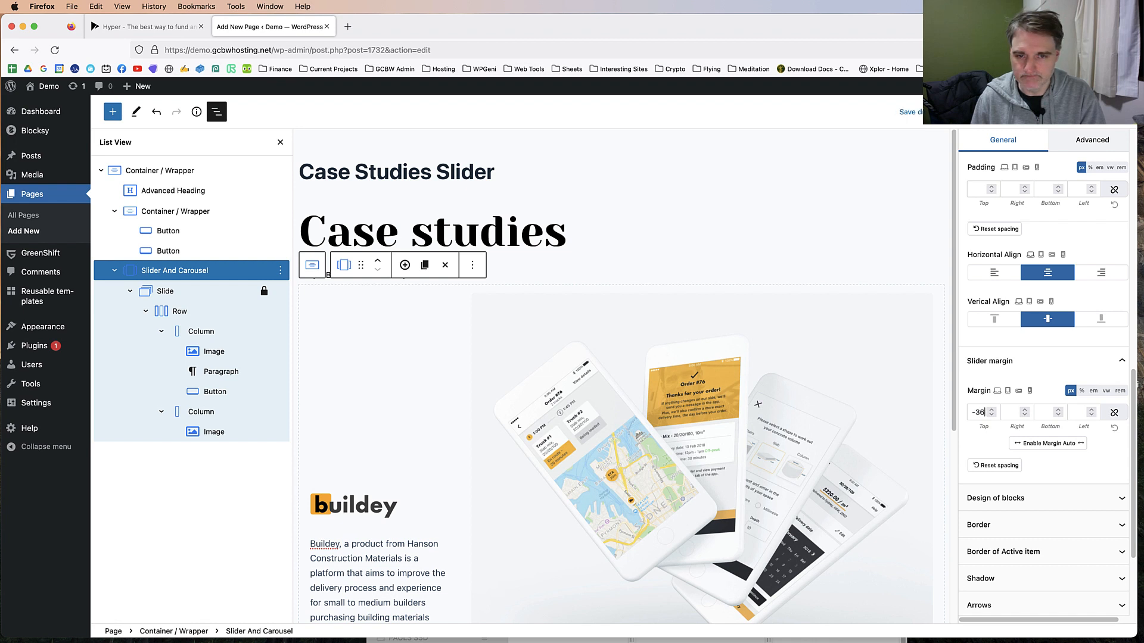
{"action": "key", "text": "BackSpace"}
{"action": "key", "text": "BackSpace"}
{"action": "type", "text": "54"}
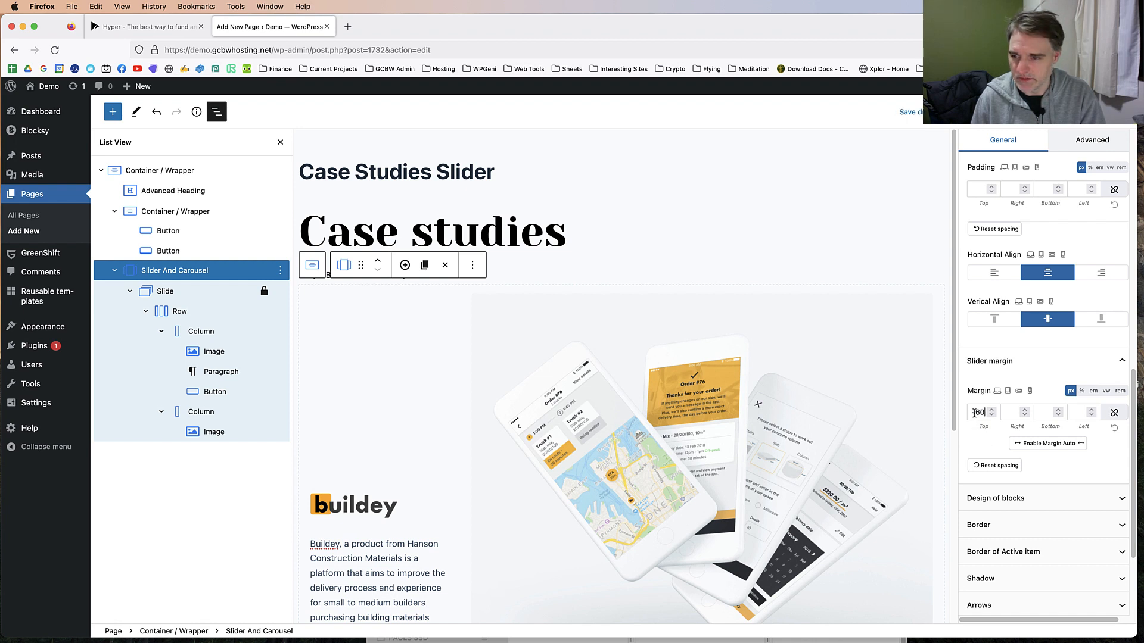
{"action": "left_click", "coordinate": [988, 466]}
{"action": "scroll", "coordinate": [991, 449], "scroll_direction": "up", "scroll_amount": 1}
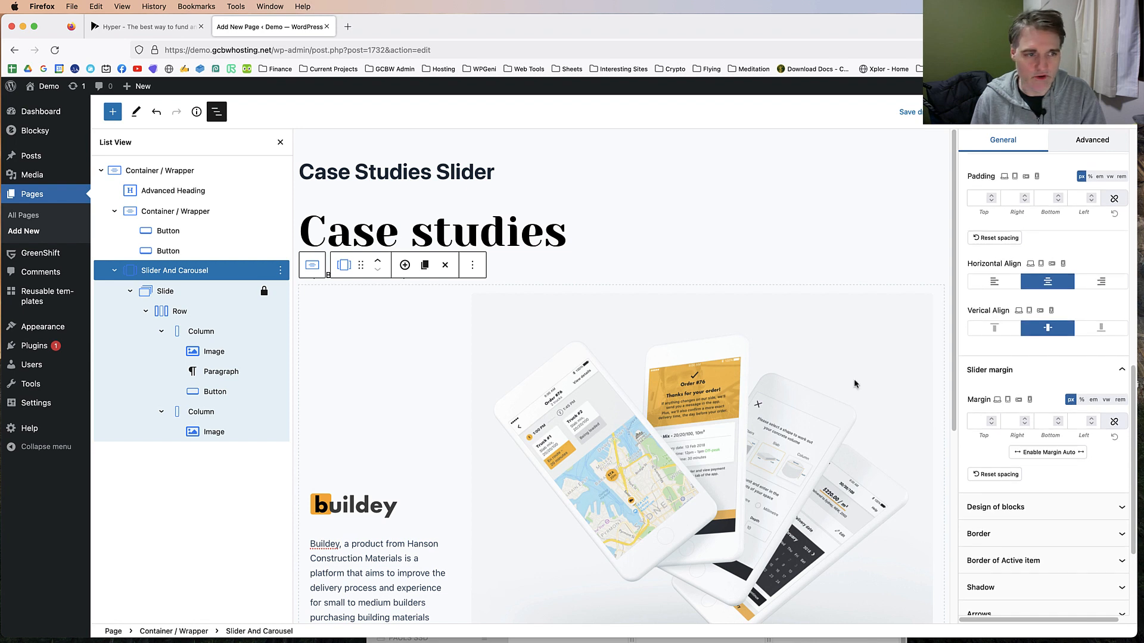
Step: Check the heading's spacing and try a bottom margin of -150 px on the container holding the Back and Next buttons
{"action": "left_click", "coordinate": [167, 192]}
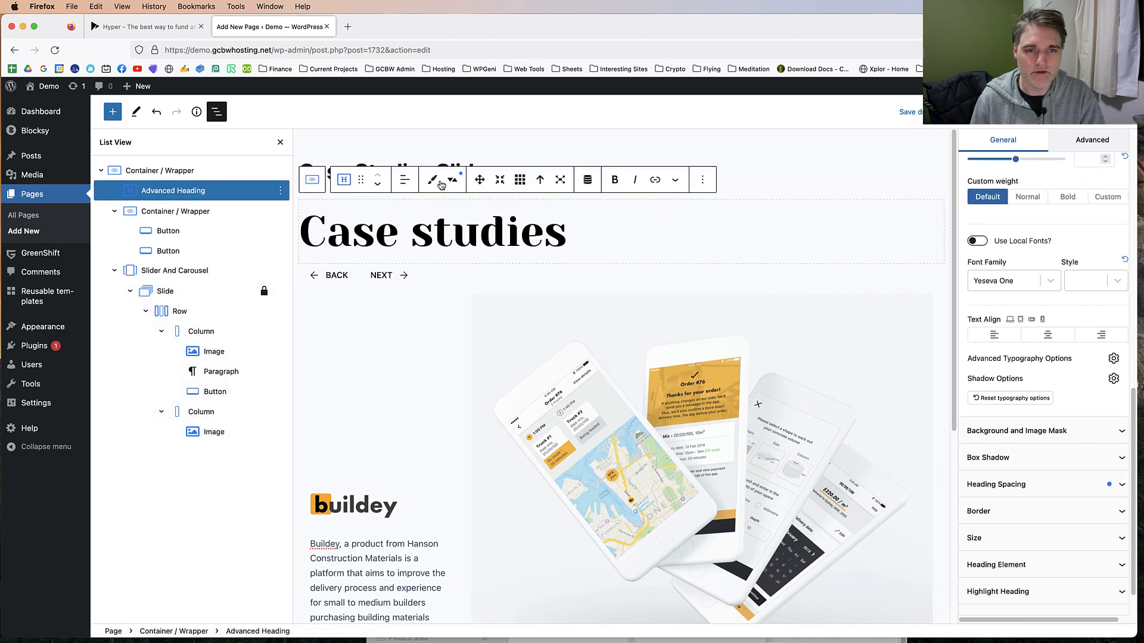
{"action": "left_click", "coordinate": [452, 180]}
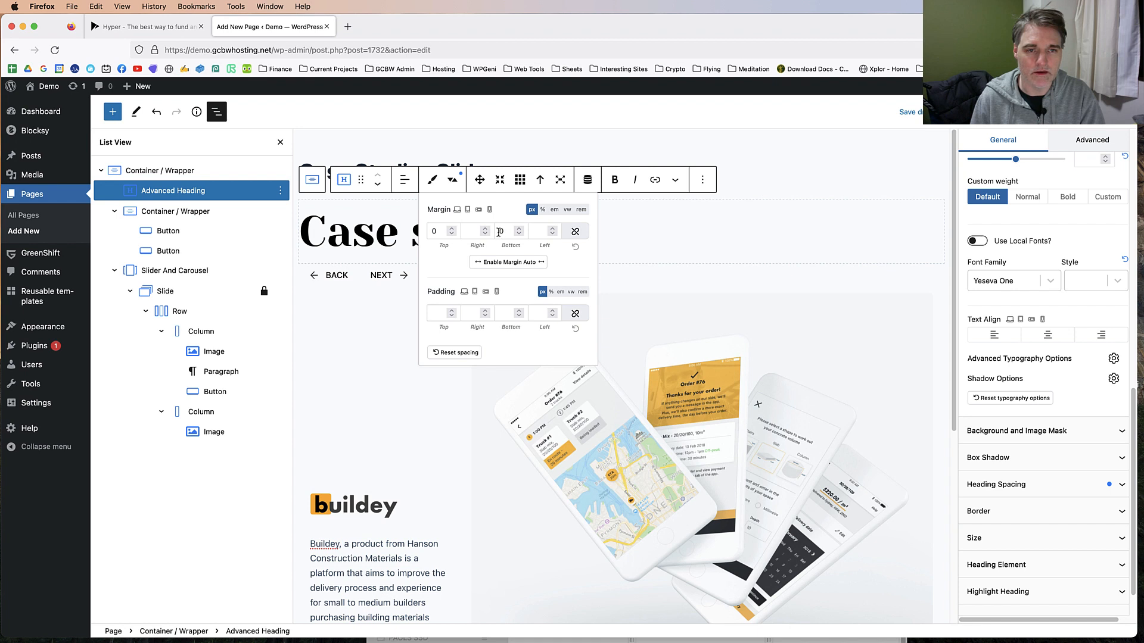
{"action": "left_click", "coordinate": [453, 181]}
{"action": "left_click", "coordinate": [169, 212]}
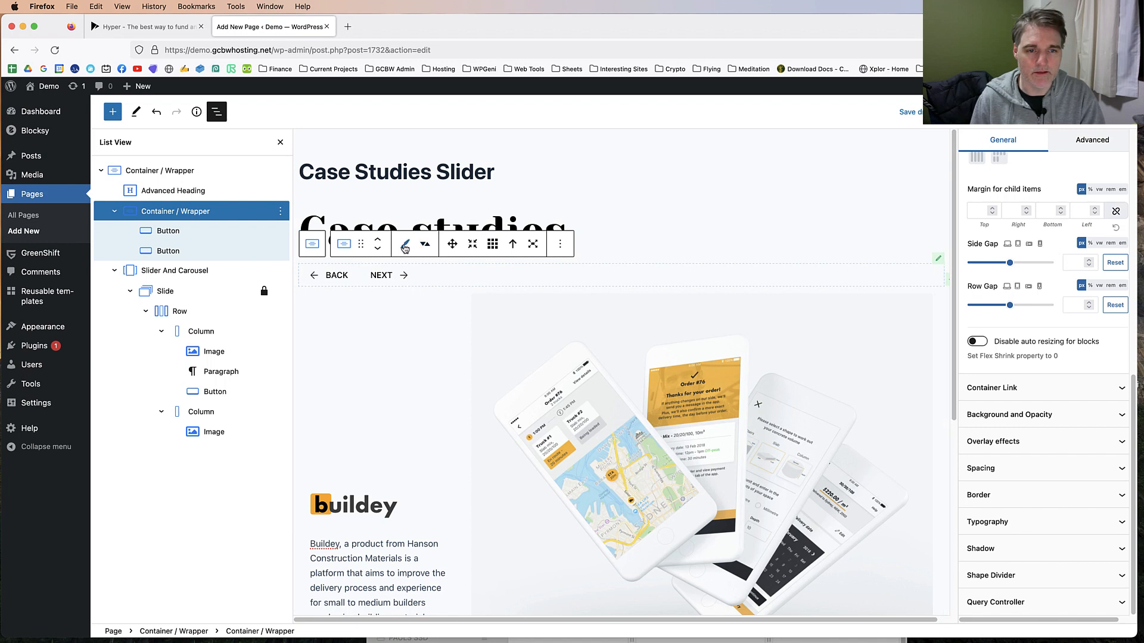
{"action": "left_click", "coordinate": [426, 247]}
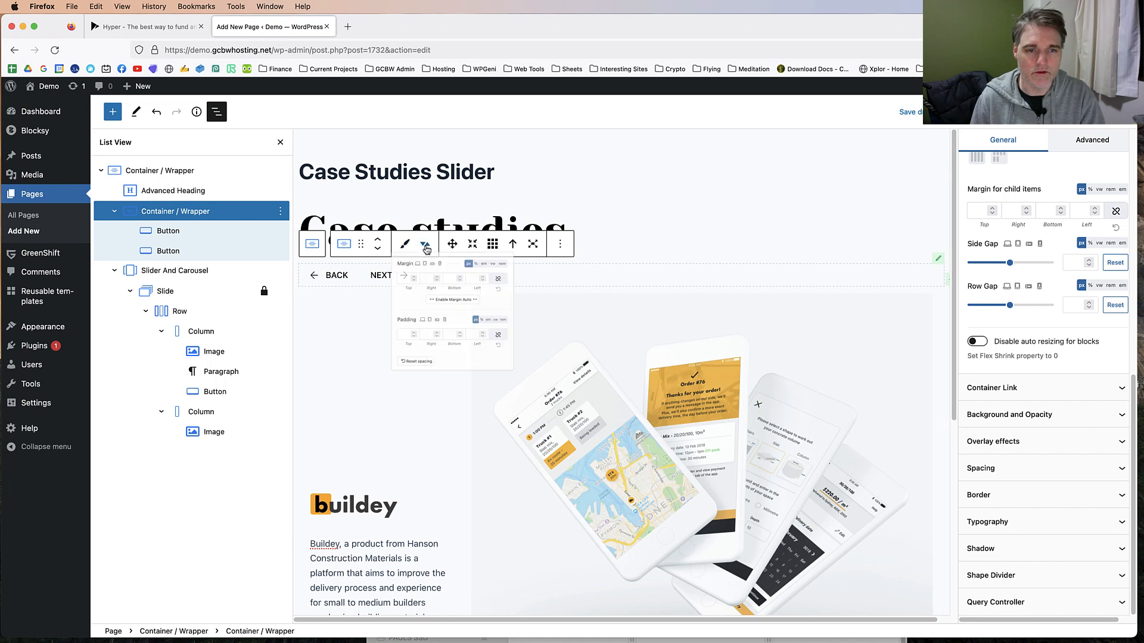
{"action": "left_click", "coordinate": [475, 295]}
{"action": "type", "text": "11"}
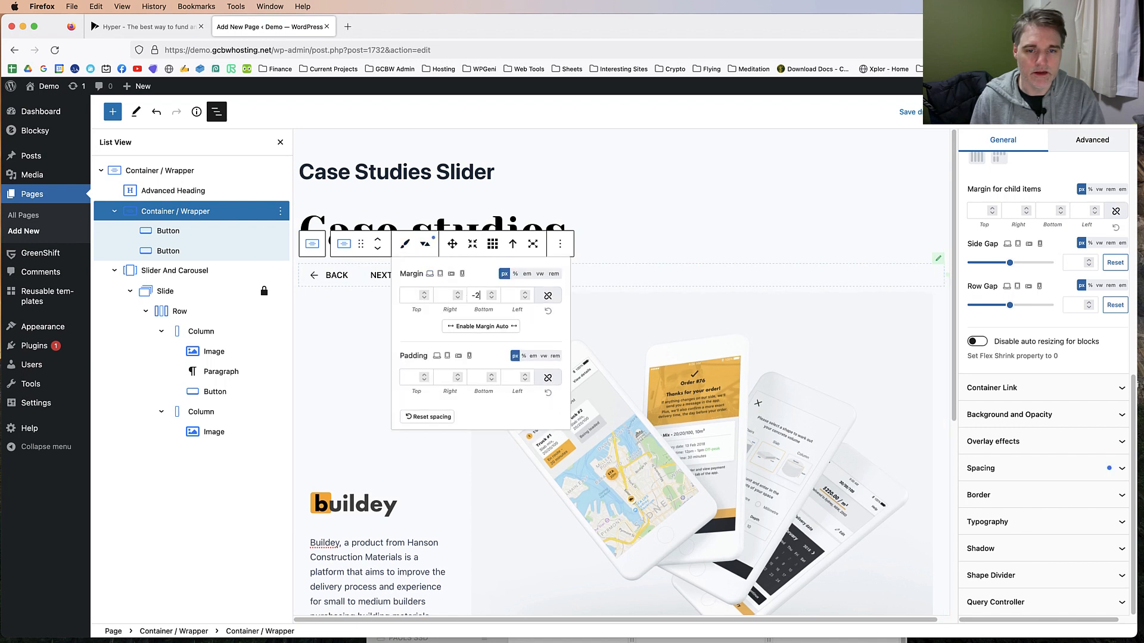
{"action": "type", "text": "50"}
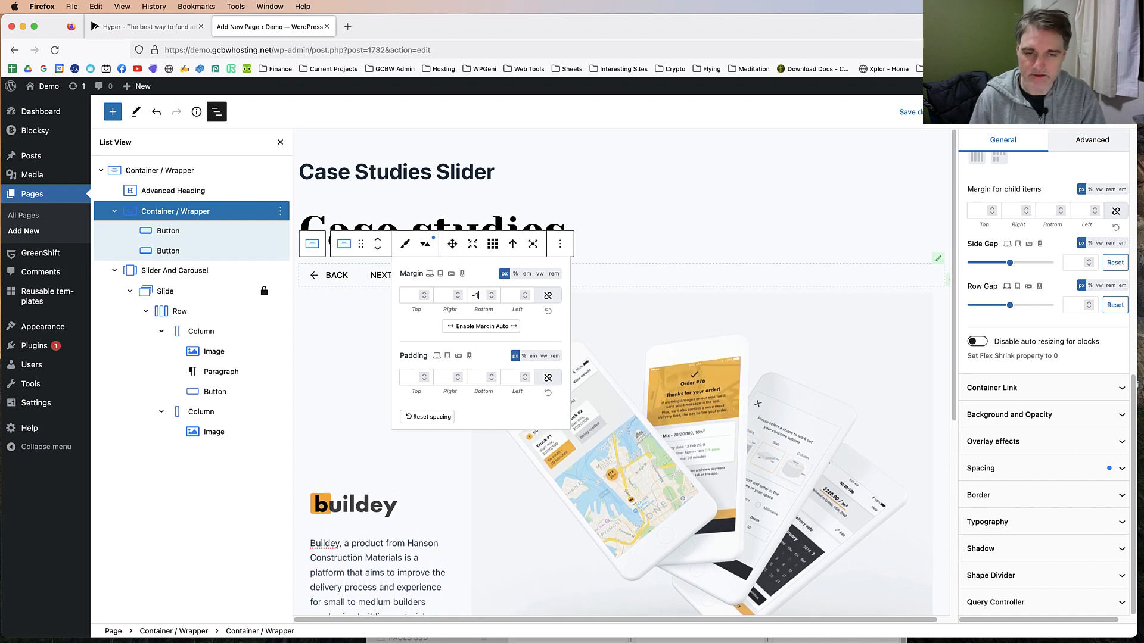
{"action": "left_click", "coordinate": [602, 190]}
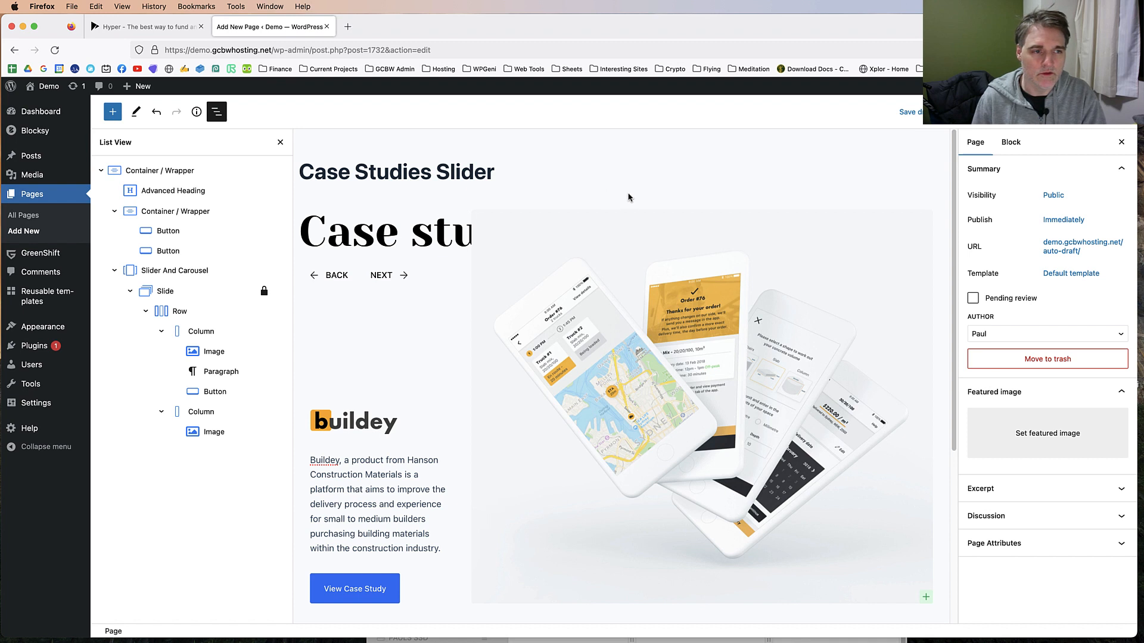
Step: Insert a Container / Wrapper block before the Case studies heading
{"action": "left_click", "coordinate": [203, 171]}
{"action": "left_click", "coordinate": [234, 192]}
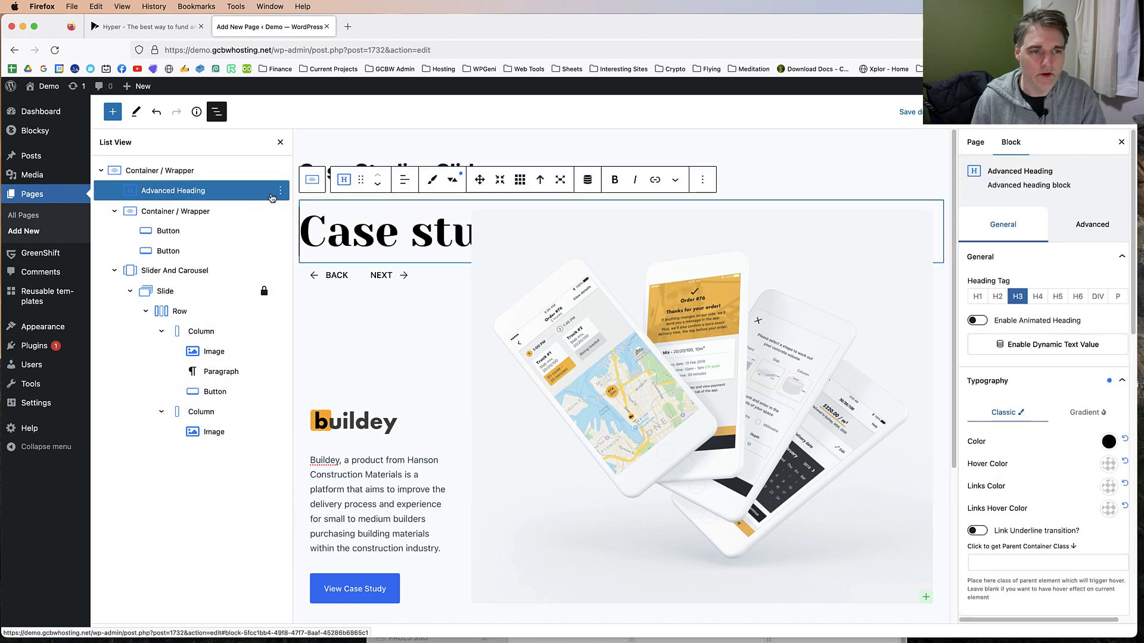
{"action": "left_click", "coordinate": [280, 190]}
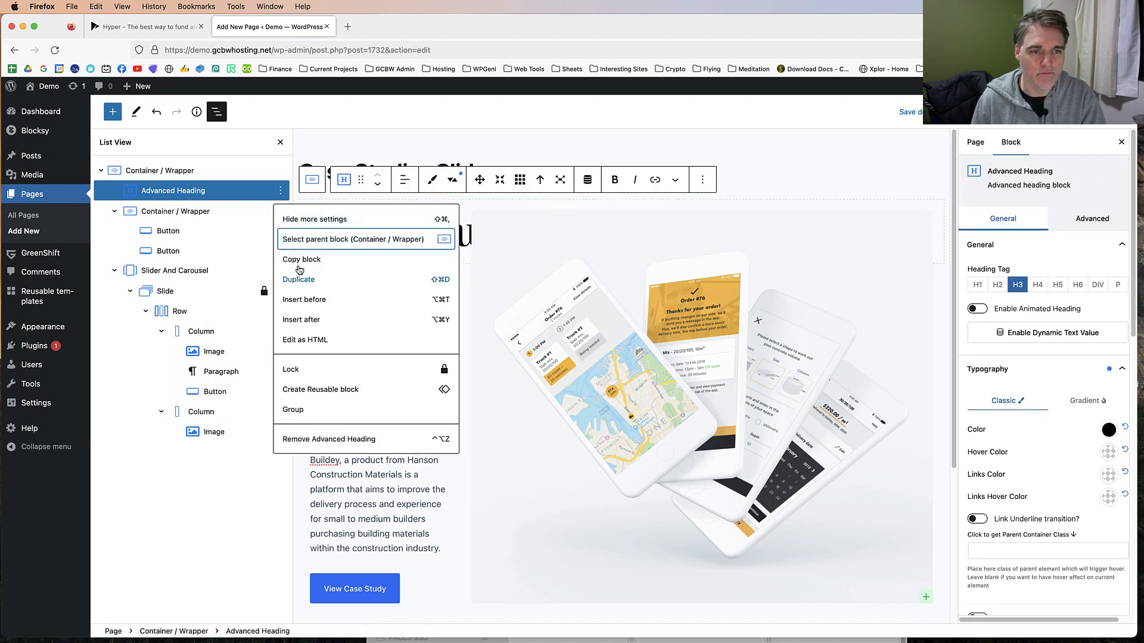
{"action": "left_click", "coordinate": [299, 299]}
{"action": "type", "text": "/cont"}
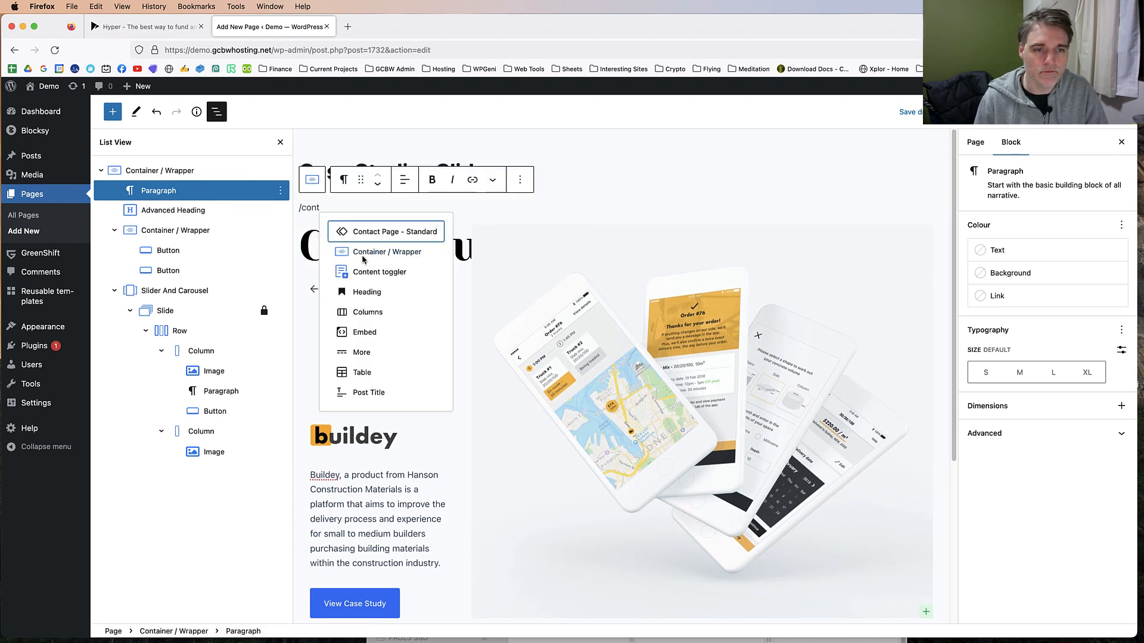
{"action": "left_click", "coordinate": [363, 255]}
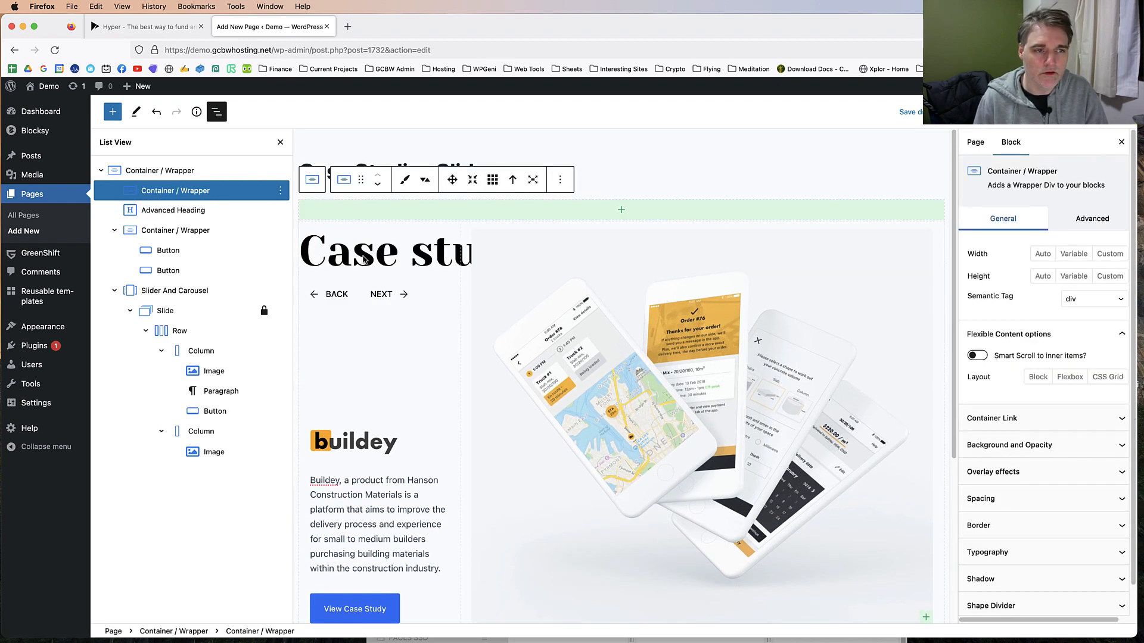
Step: Move the Case studies heading into the new, empty container
{"action": "left_click", "coordinate": [130, 215]}
{"action": "left_click_drag", "start_coordinate": [130, 215], "coordinate": [222, 201]}
{"action": "left_click", "coordinate": [168, 192]}
{"action": "left_click", "coordinate": [136, 215]}
{"action": "left_click", "coordinate": [110, 191]}
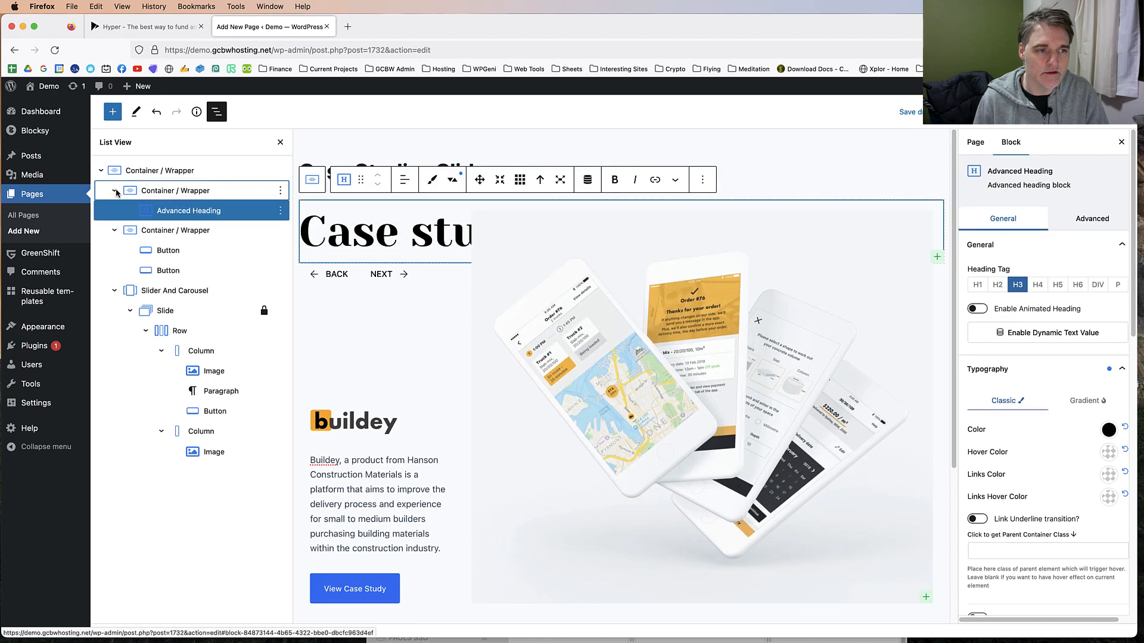
Step: Move the Back and Next buttons' container into the heading's container, placing it below the heading
{"action": "left_click", "coordinate": [115, 230]}
{"action": "left_click_drag", "start_coordinate": [119, 231], "coordinate": [225, 207]}
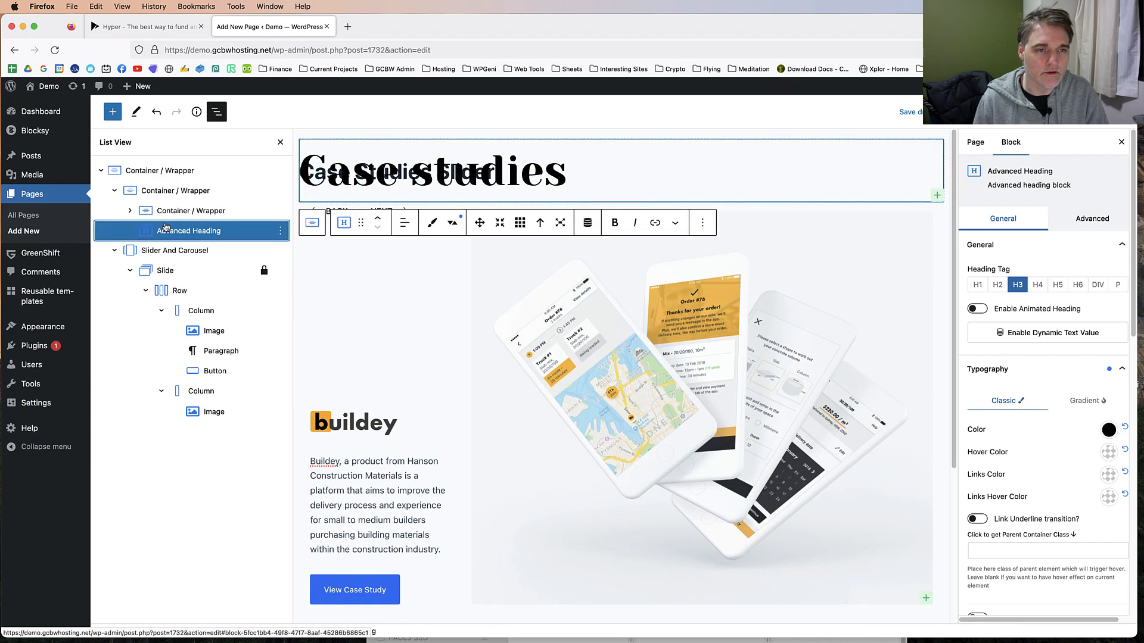
{"action": "scroll", "coordinate": [380, 223], "scroll_direction": "up", "scroll_amount": 2}
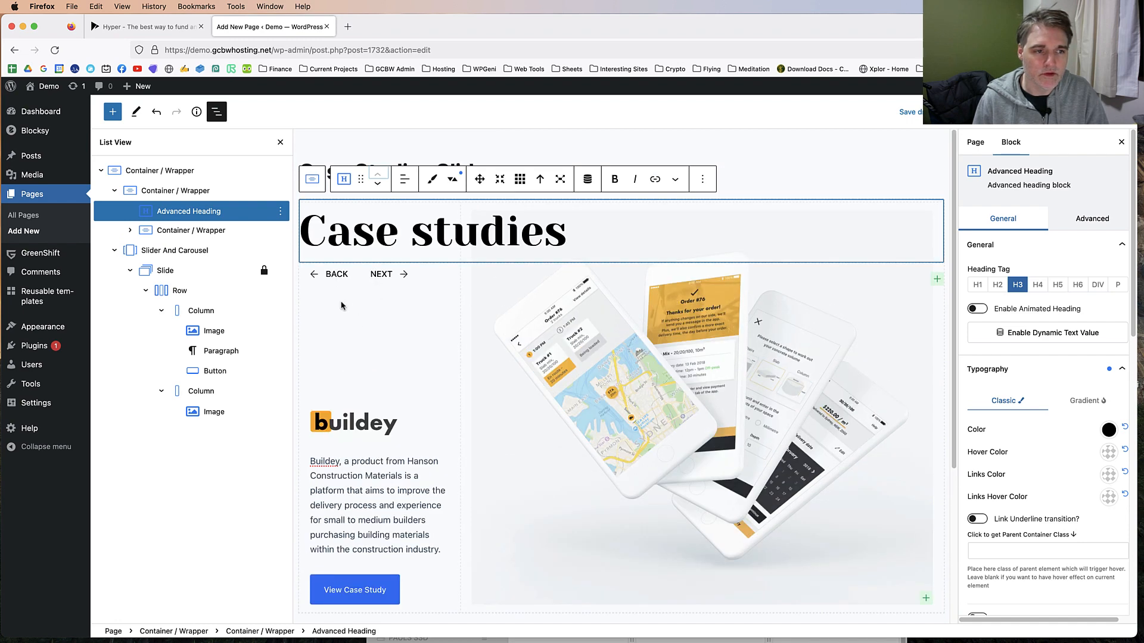
Step: Reset the button container's spacing and select the wrapper around the heading and buttons
{"action": "left_click", "coordinate": [191, 230]}
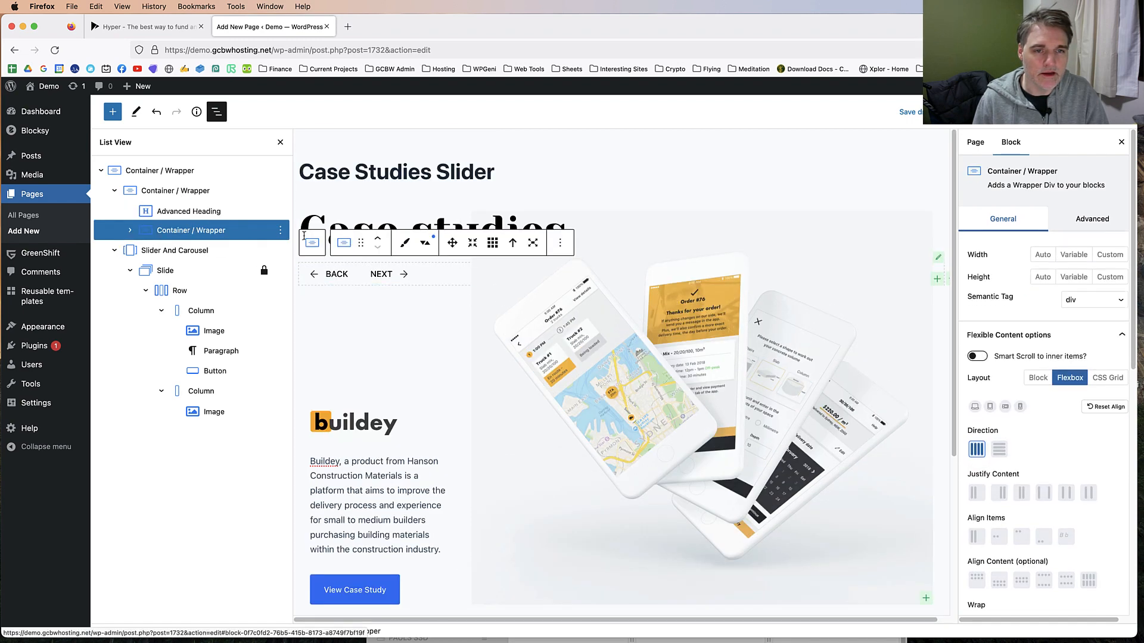
{"action": "left_click", "coordinate": [427, 243]}
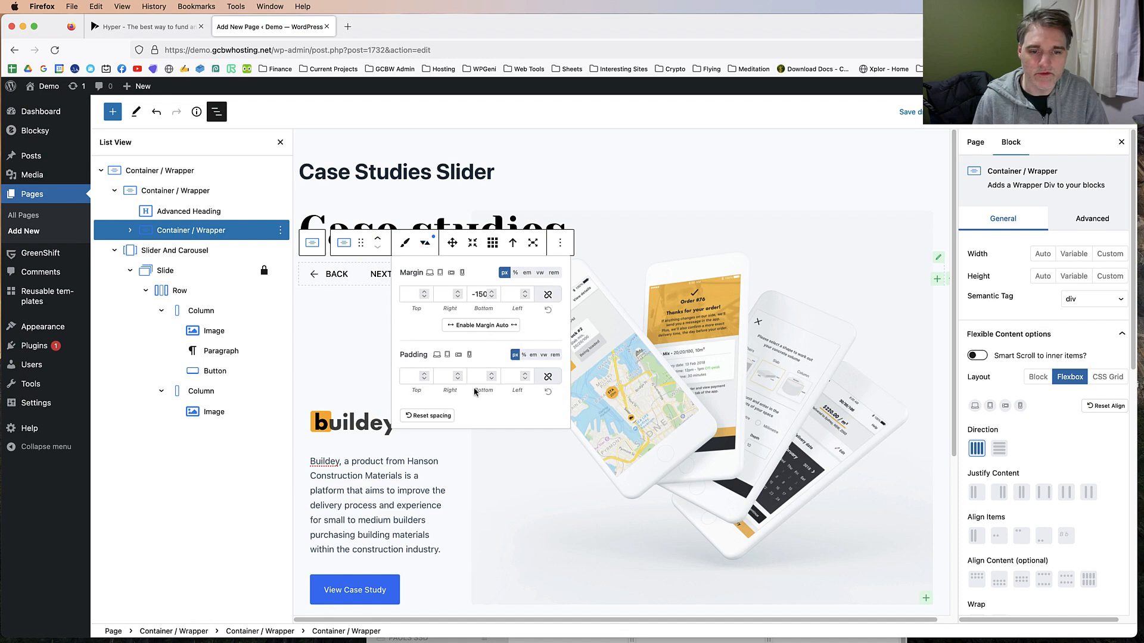
{"action": "left_click", "coordinate": [438, 416]}
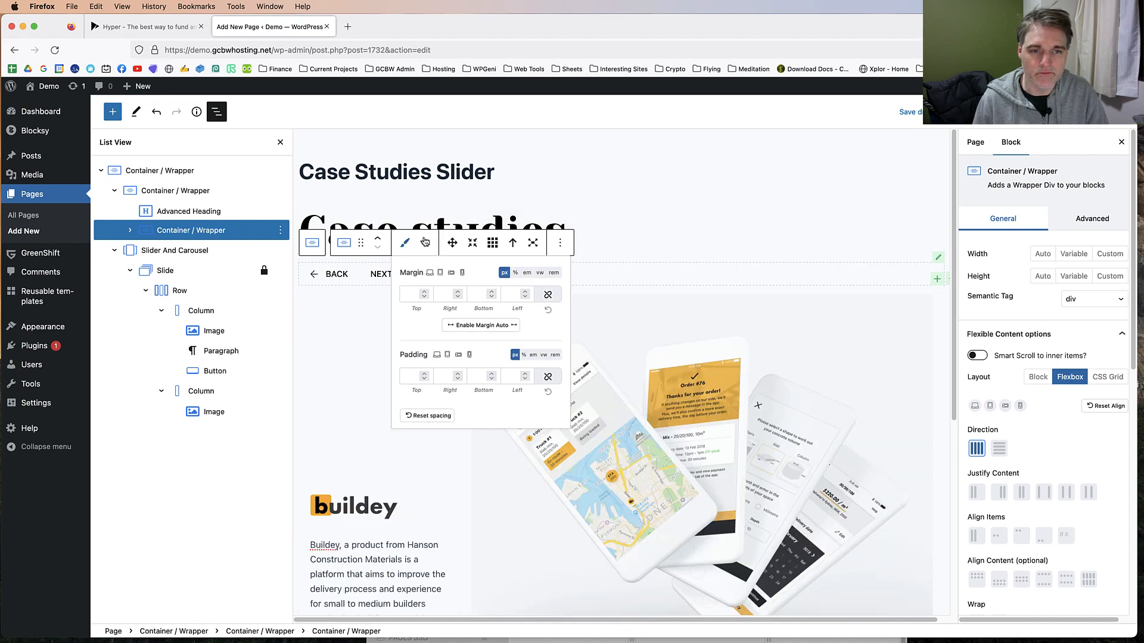
{"action": "left_click", "coordinate": [426, 242]}
{"action": "left_click", "coordinate": [262, 192]}
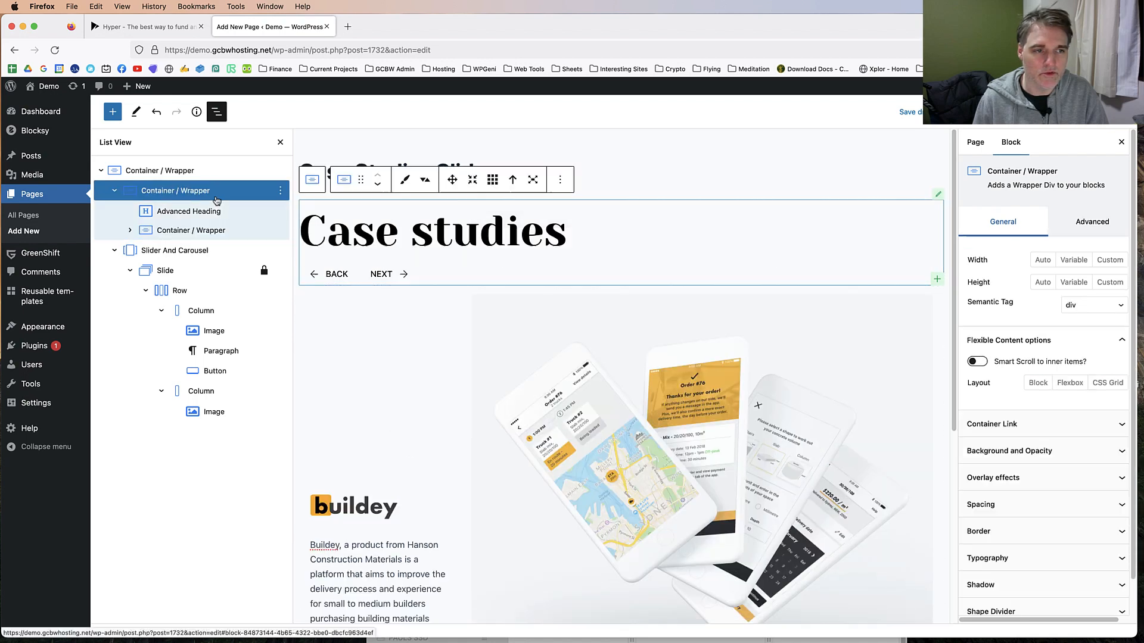
Step: Set the bottom margin of the wrapper around the heading and Back/Next buttons to -150 px
{"action": "left_click", "coordinate": [424, 187]}
{"action": "left_click", "coordinate": [476, 227]}
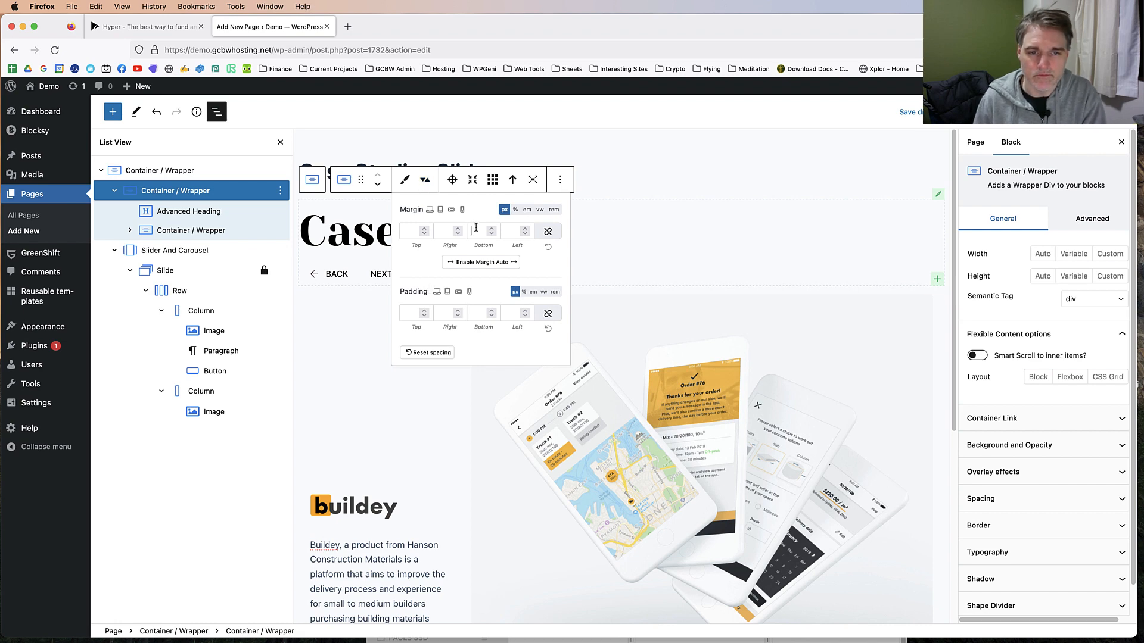
{"action": "type", "text": "-150"}
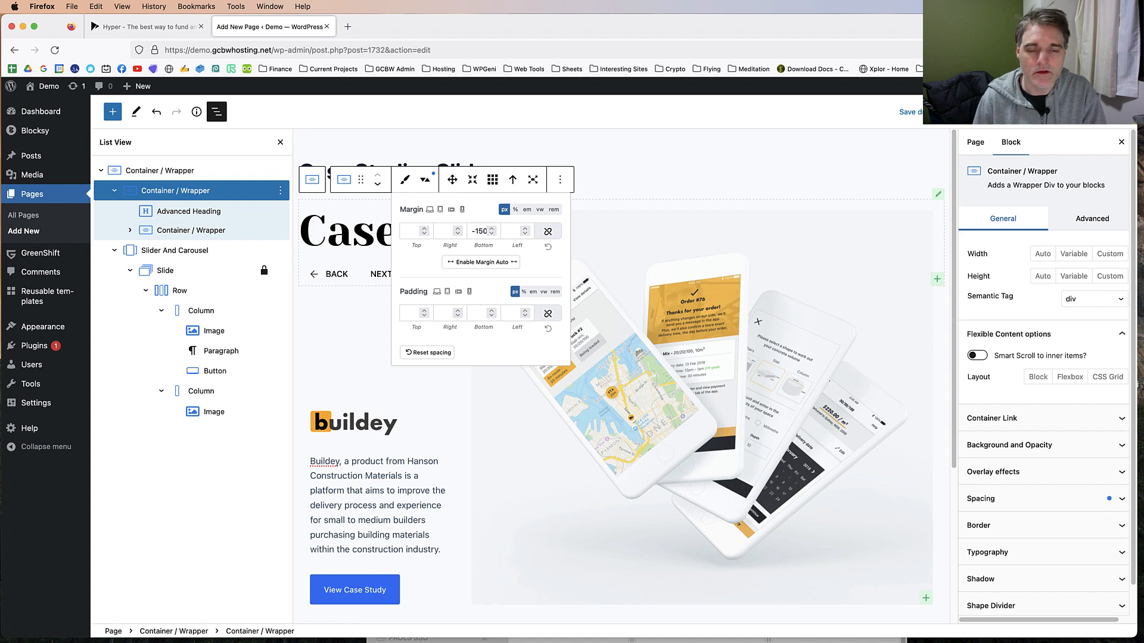
{"action": "left_click", "coordinate": [422, 186]}
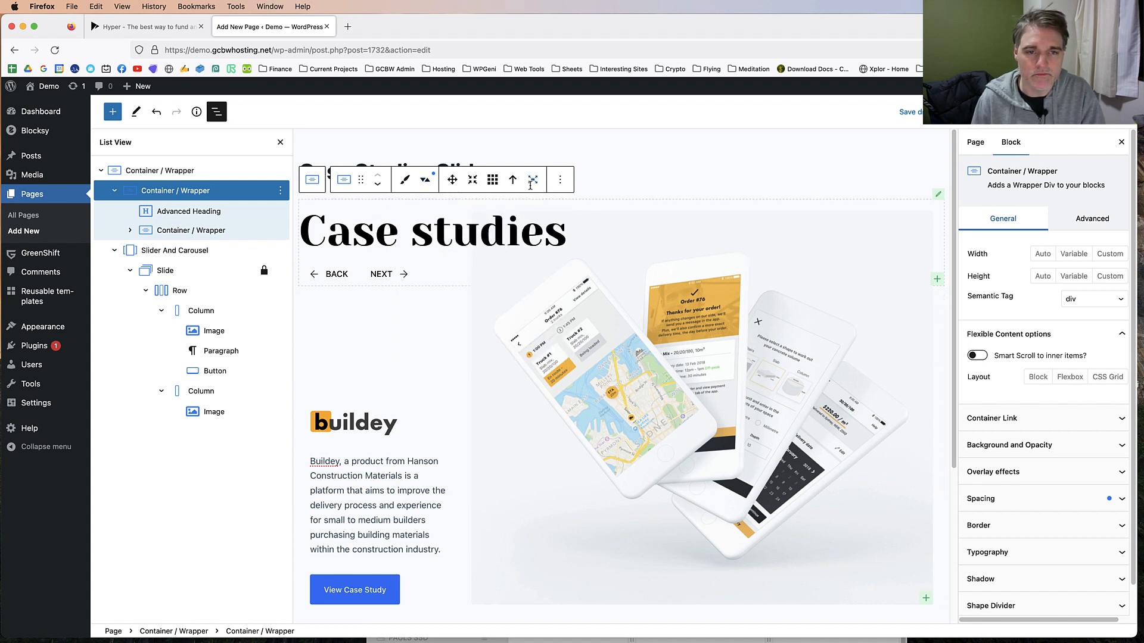
{"action": "left_click", "coordinate": [442, 238]}
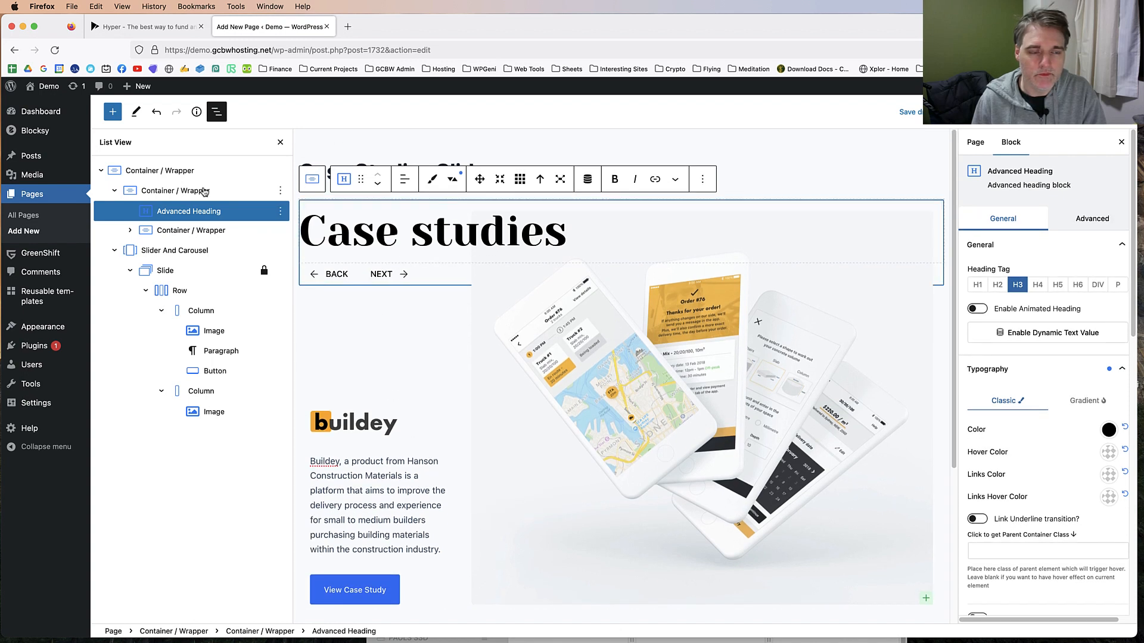
Step: Disable the header and footer in the page's theme settings
{"action": "left_click", "coordinate": [1079, 112]}
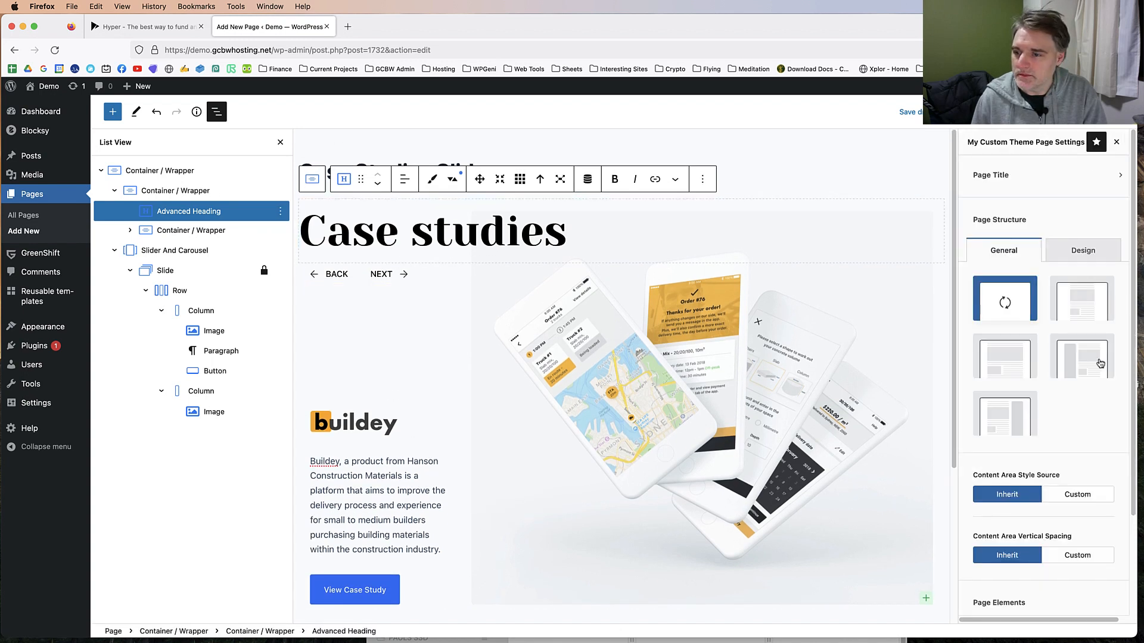
{"action": "scroll", "coordinate": [1095, 363], "scroll_direction": "down", "scroll_amount": 3}
{"action": "left_click", "coordinate": [1103, 560]}
{"action": "left_click", "coordinate": [1104, 585]}
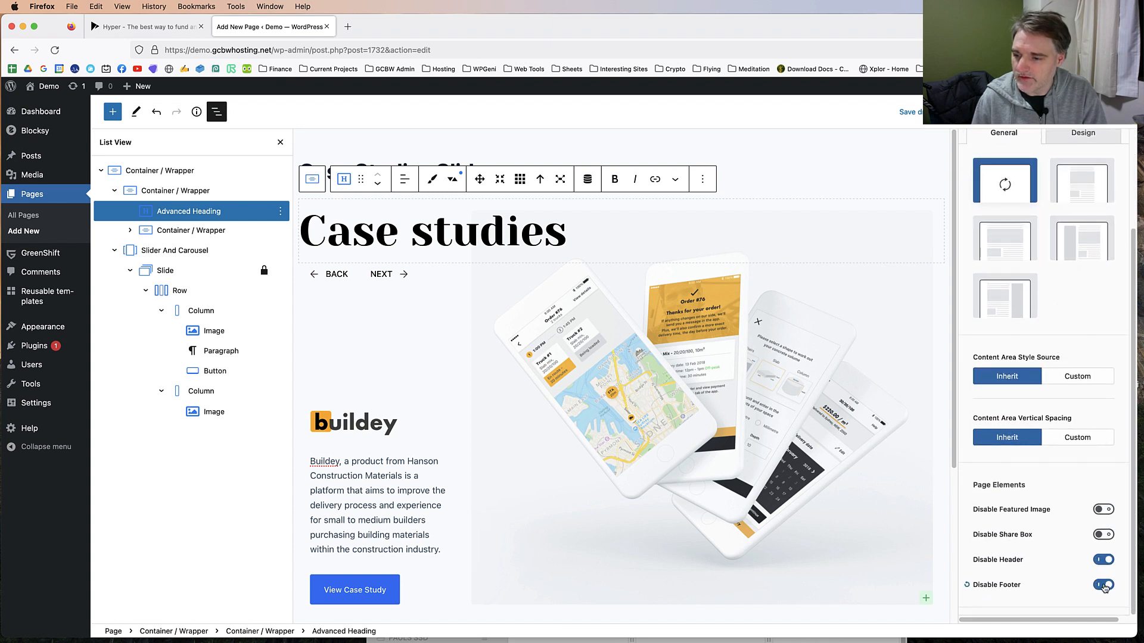
{"action": "scroll", "coordinate": [1072, 417], "scroll_direction": "up", "scroll_amount": 3}
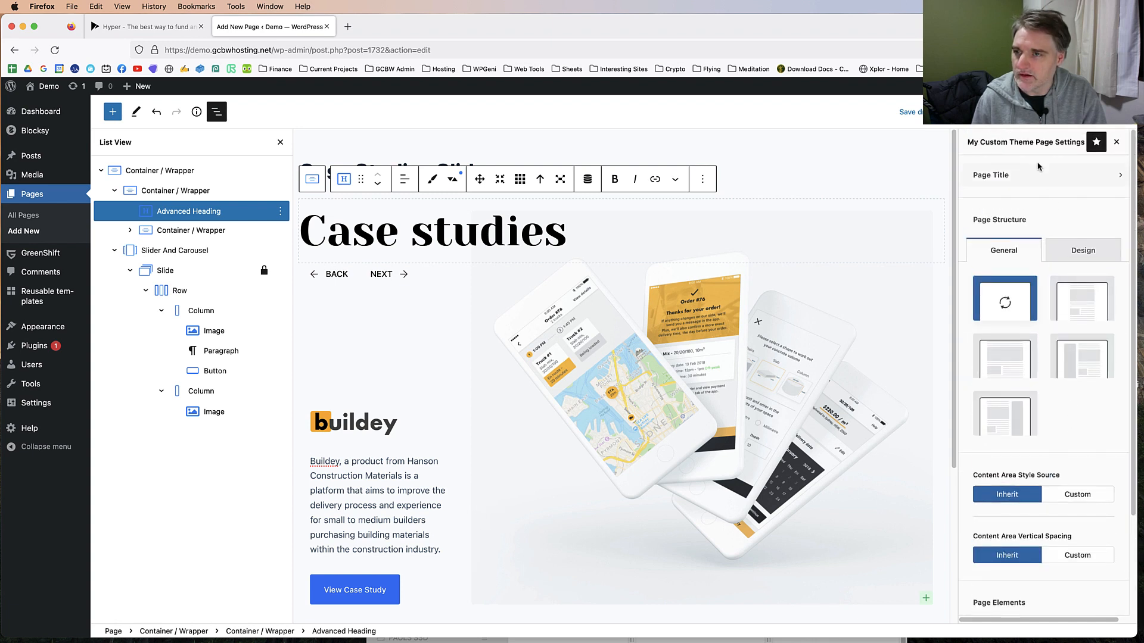
Step: Publish the page and view the live Case Studies Slider page in a new browser tab
{"action": "left_click", "coordinate": [1006, 112]}
{"action": "left_click", "coordinate": [1006, 112]}
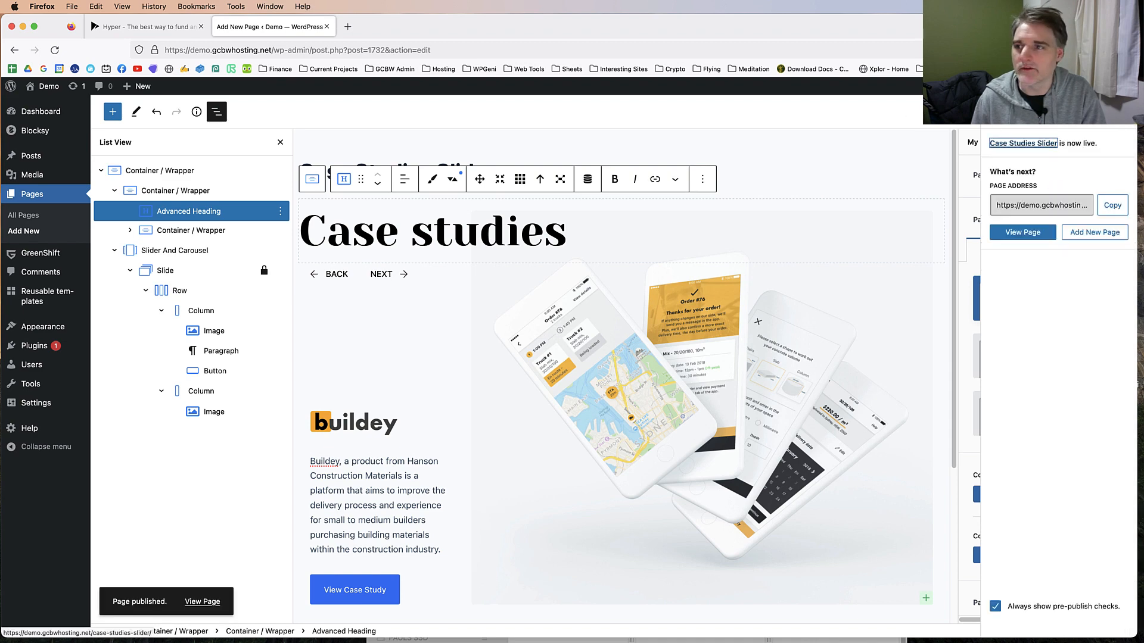
{"action": "right_click", "coordinate": [1022, 233]}
{"action": "left_click", "coordinate": [1013, 236]}
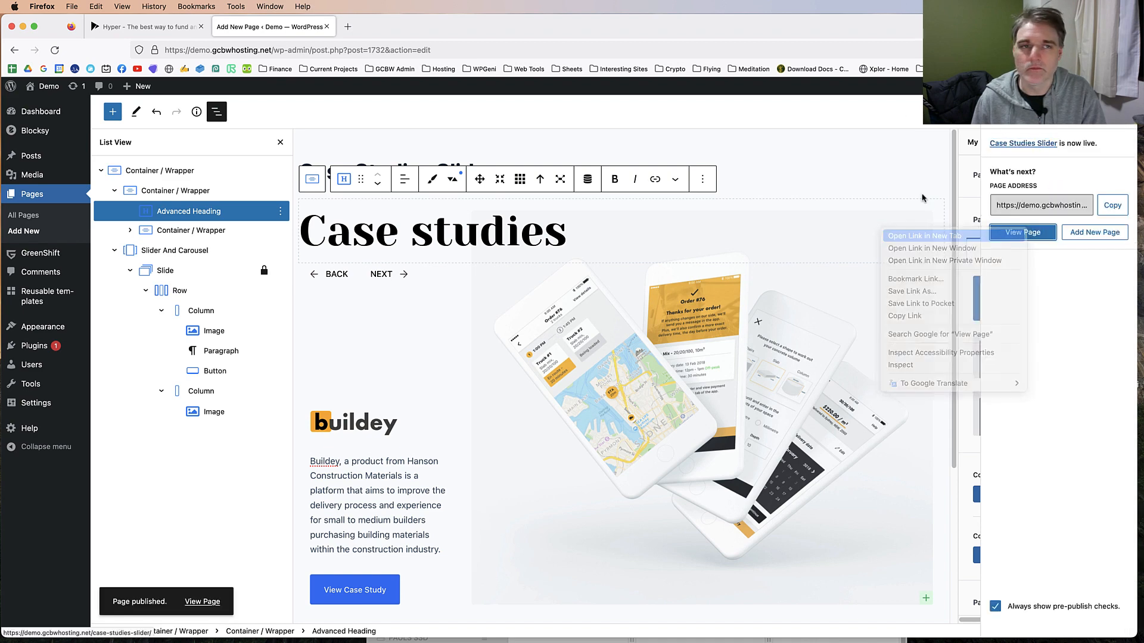
{"action": "left_click", "coordinate": [414, 33]}
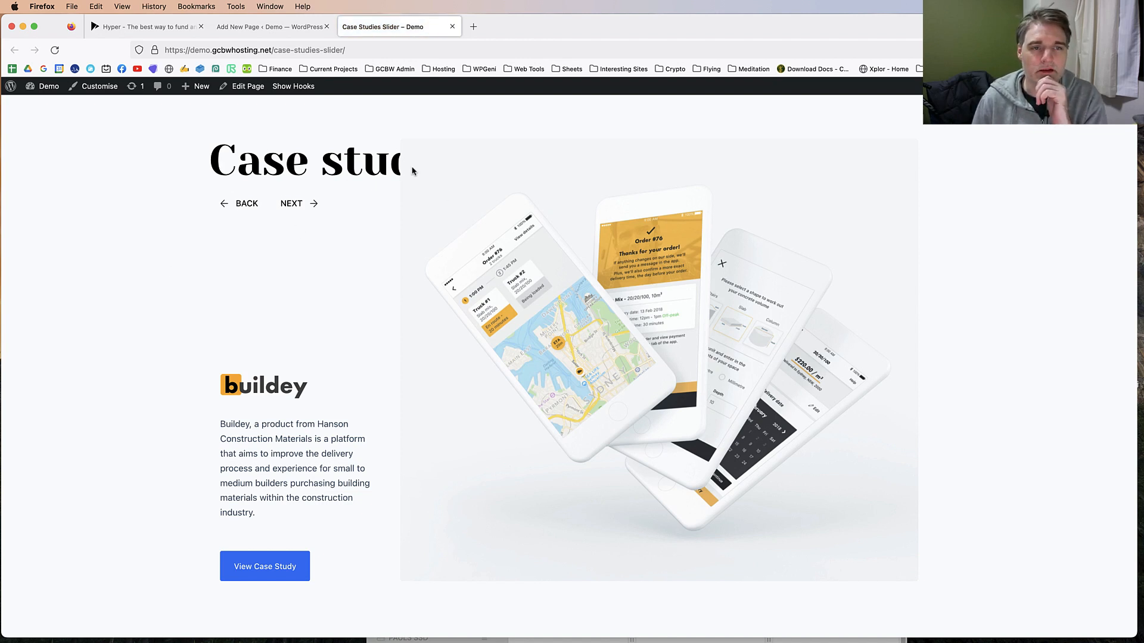
Step: Return to the page editor and set the Z index of the heading-and-buttons wrapper to 999
{"action": "left_click", "coordinate": [262, 27]}
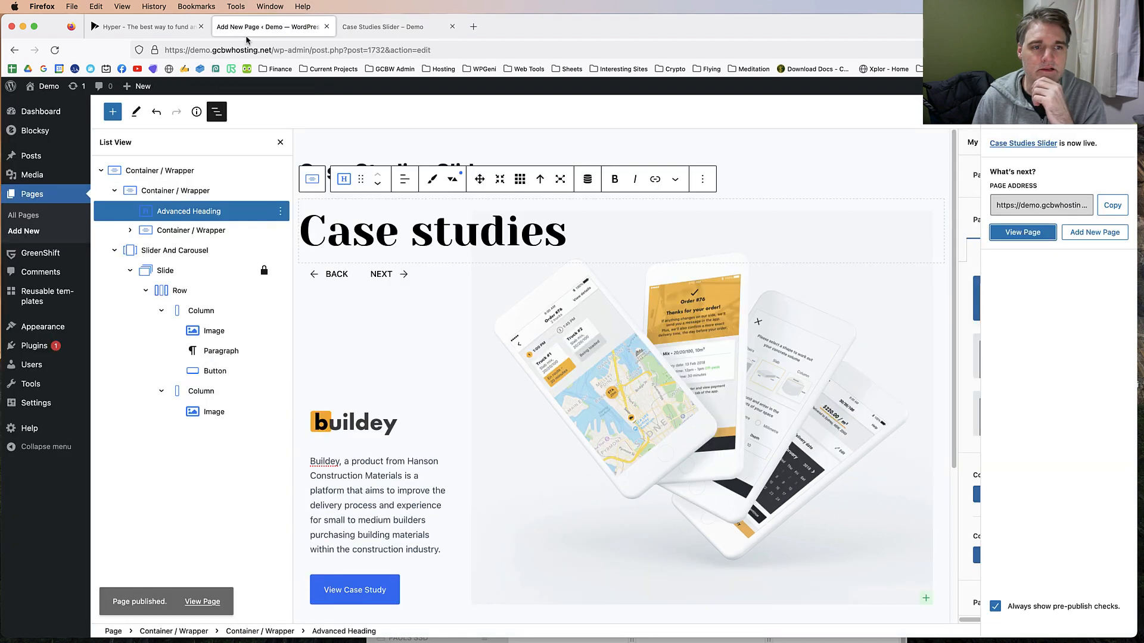
{"action": "left_click", "coordinate": [194, 191]}
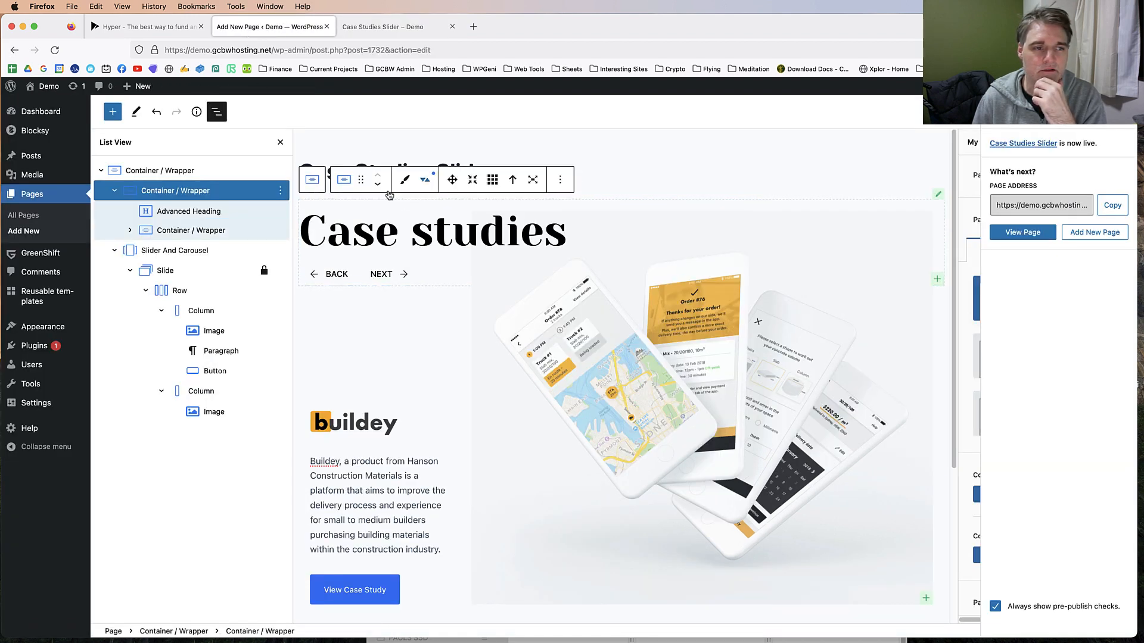
{"action": "left_click", "coordinate": [514, 181]}
{"action": "type", "text": "99"}
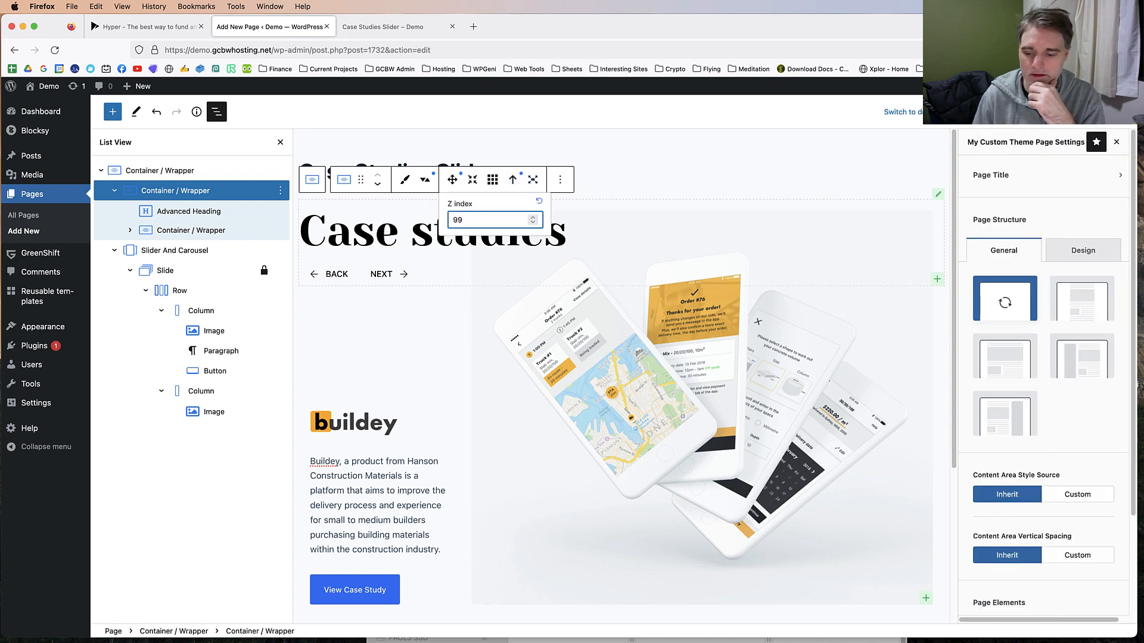
{"action": "type", "text": "9"}
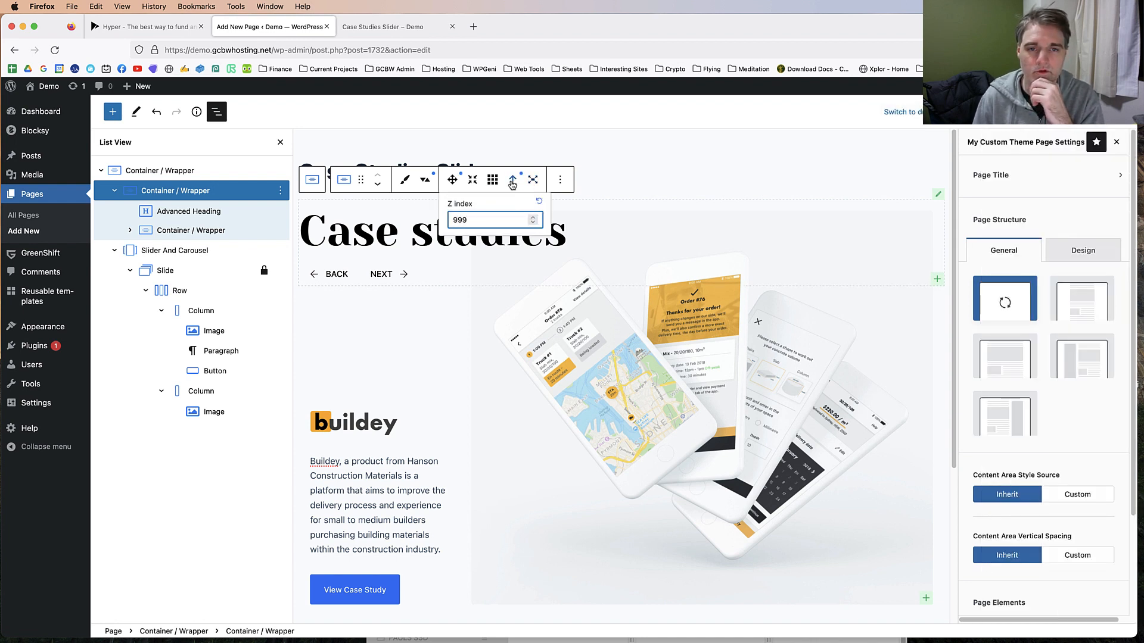
{"action": "left_click", "coordinate": [512, 181]}
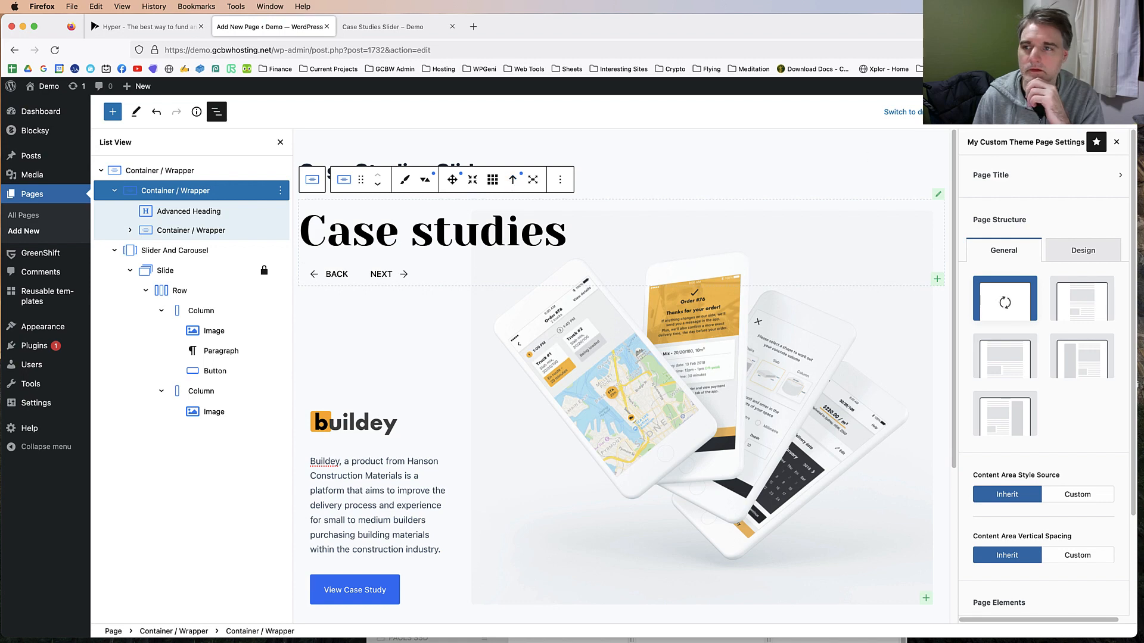
Step: Save the page and reload the live Case Studies Slider page to check the heading overlap
{"action": "key", "text": "cmd+s"}
{"action": "left_click", "coordinate": [381, 26]}
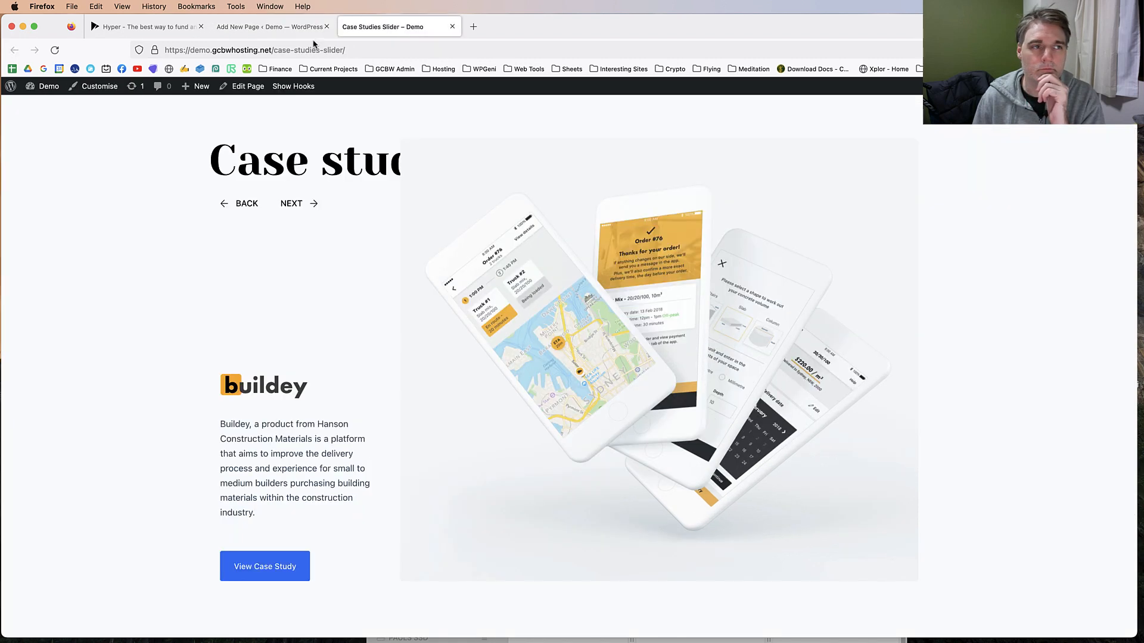
{"action": "left_click", "coordinate": [54, 51]}
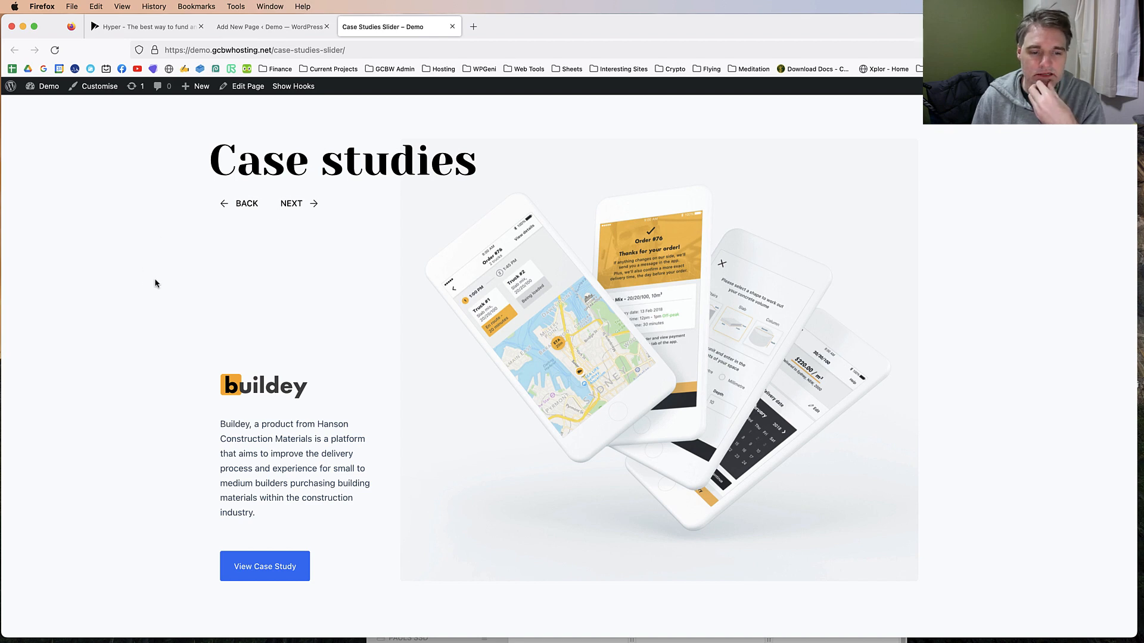
Step: Inspect the View Case Study button on the Hyper site and copy its border colour code 25bcac
{"action": "left_click", "coordinate": [144, 28]}
{"action": "scroll", "coordinate": [164, 325], "scroll_direction": "down", "scroll_amount": 6}
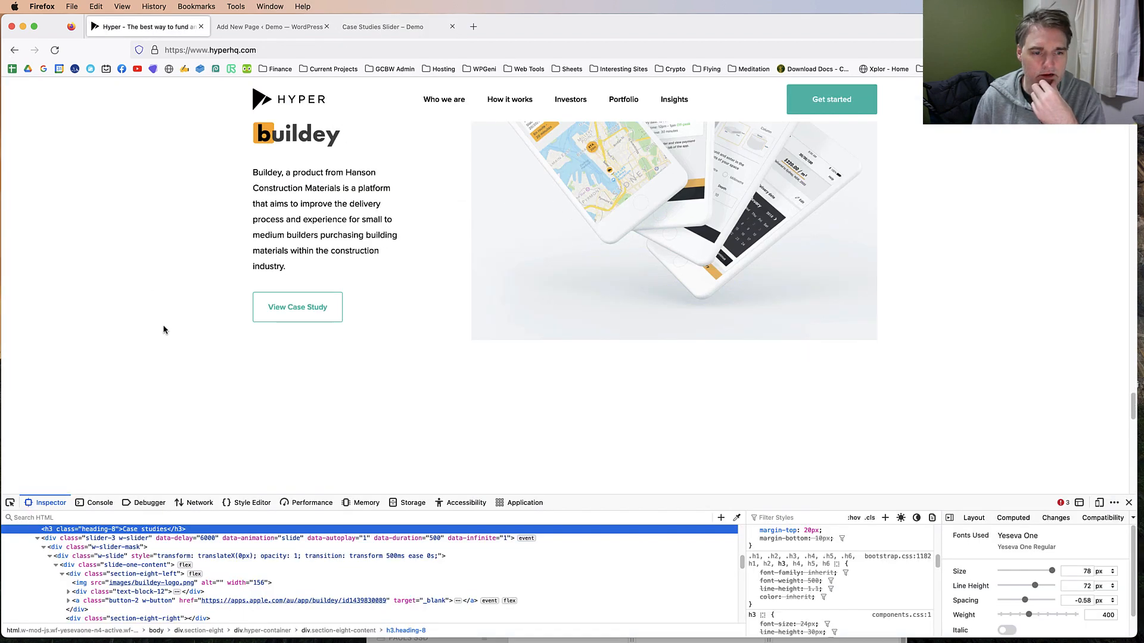
{"action": "scroll", "coordinate": [163, 326], "scroll_direction": "up", "scroll_amount": 2}
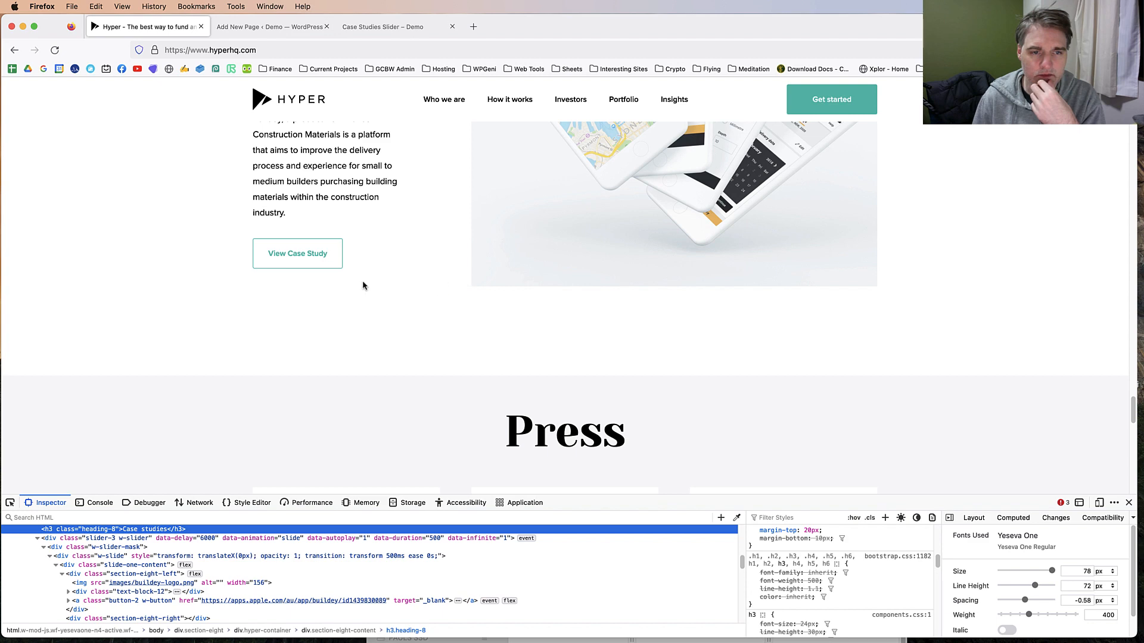
{"action": "left_click", "coordinate": [11, 504]}
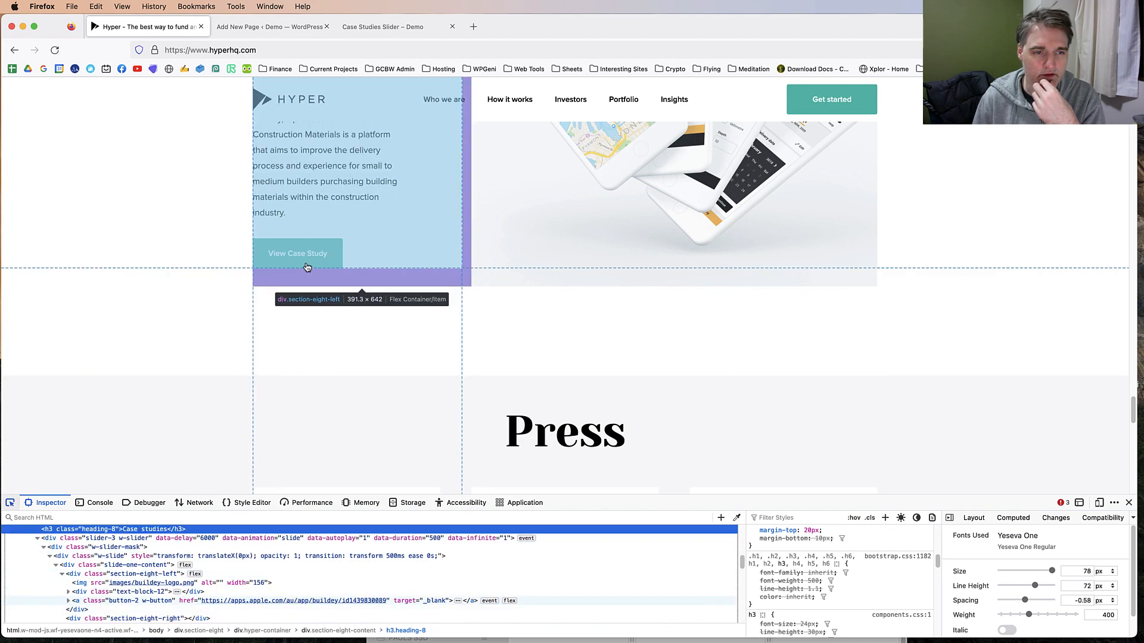
{"action": "left_click", "coordinate": [310, 261]}
{"action": "scroll", "coordinate": [886, 575], "scroll_direction": "down", "scroll_amount": 2}
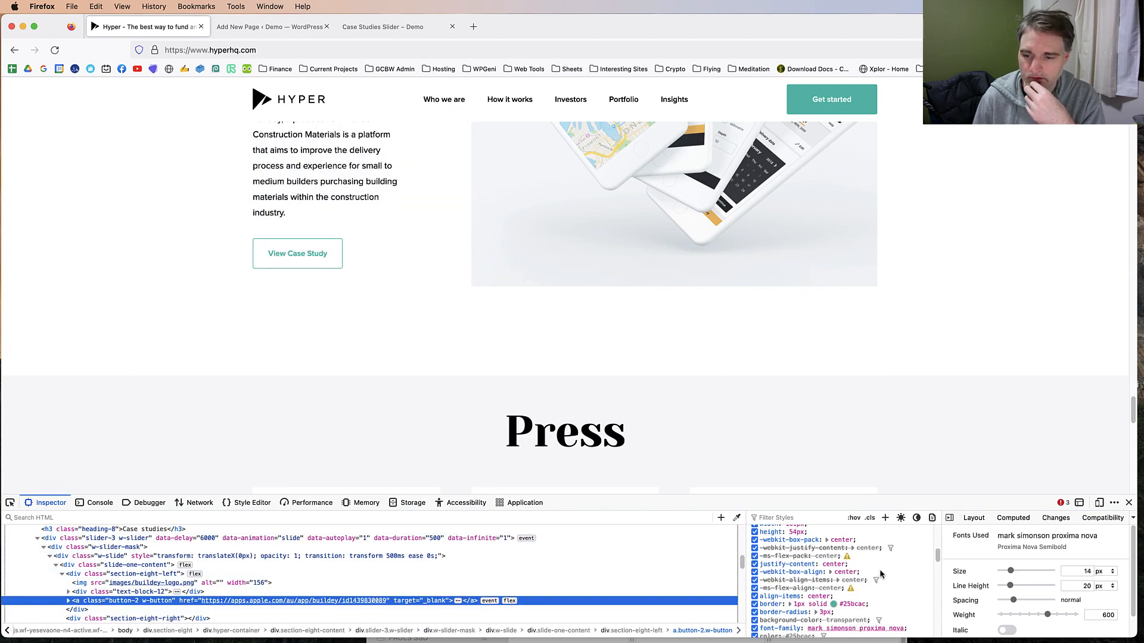
{"action": "left_click", "coordinate": [854, 582]}
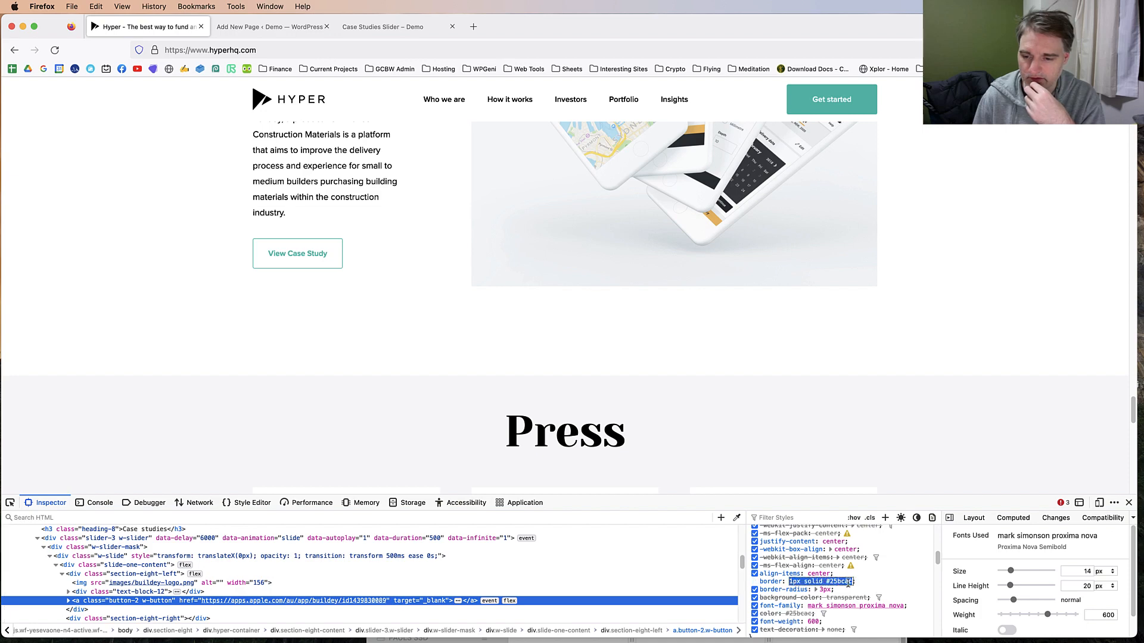
{"action": "double_click", "coordinate": [848, 582]}
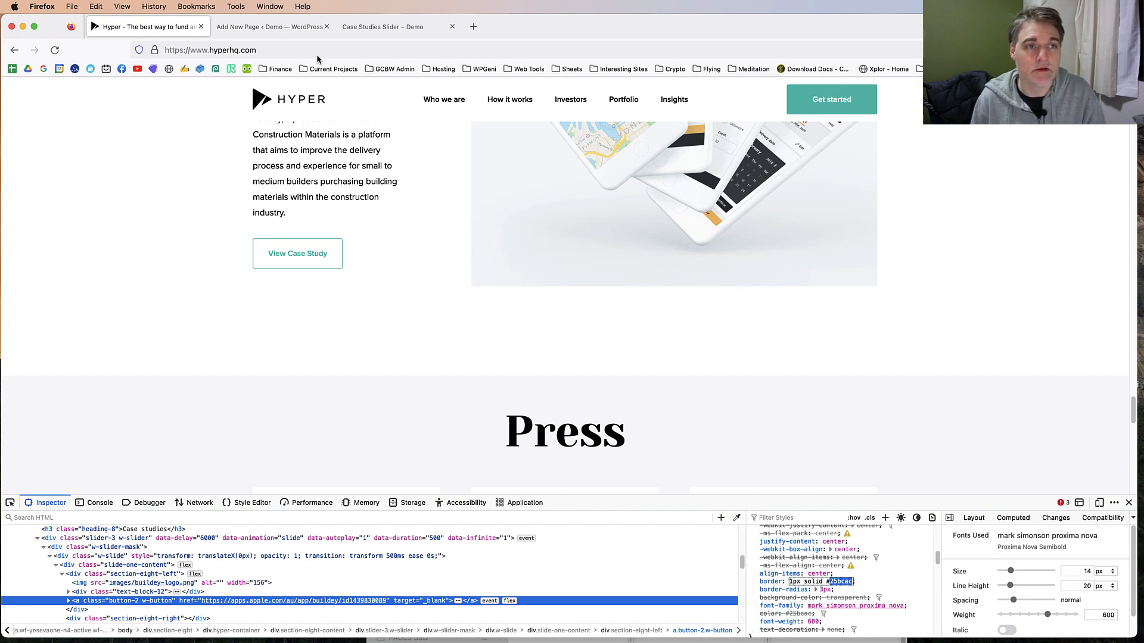
Step: Back in the page editor, make the View Case Study button's normal background colour fully transparent
{"action": "left_click", "coordinate": [270, 27]}
{"action": "scroll", "coordinate": [401, 338], "scroll_direction": "down", "scroll_amount": 2}
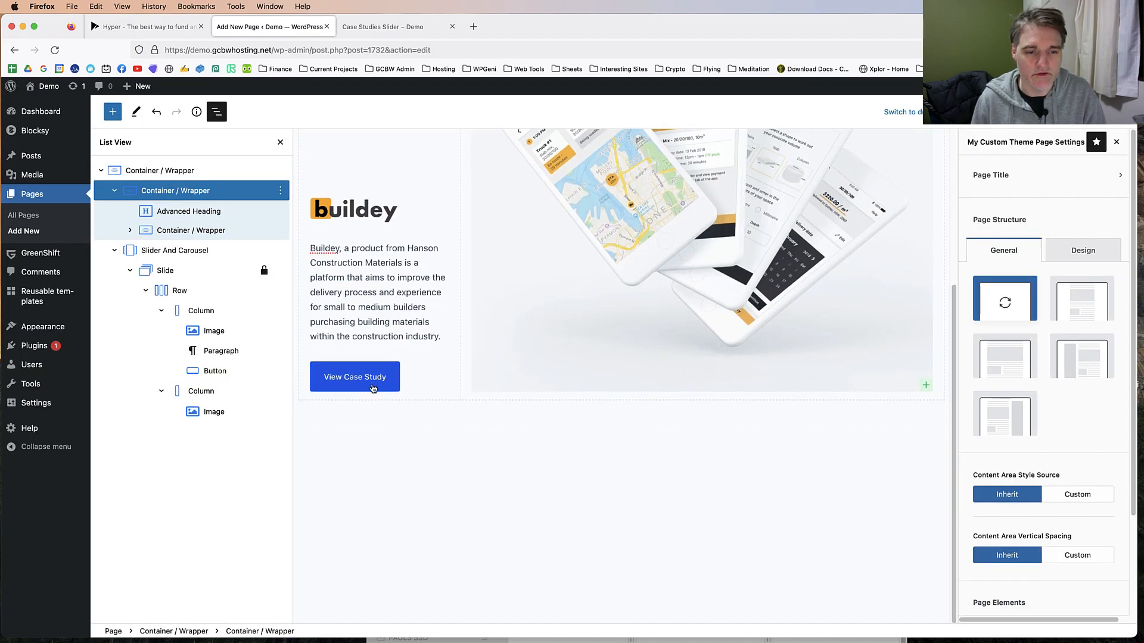
{"action": "left_click", "coordinate": [372, 382]}
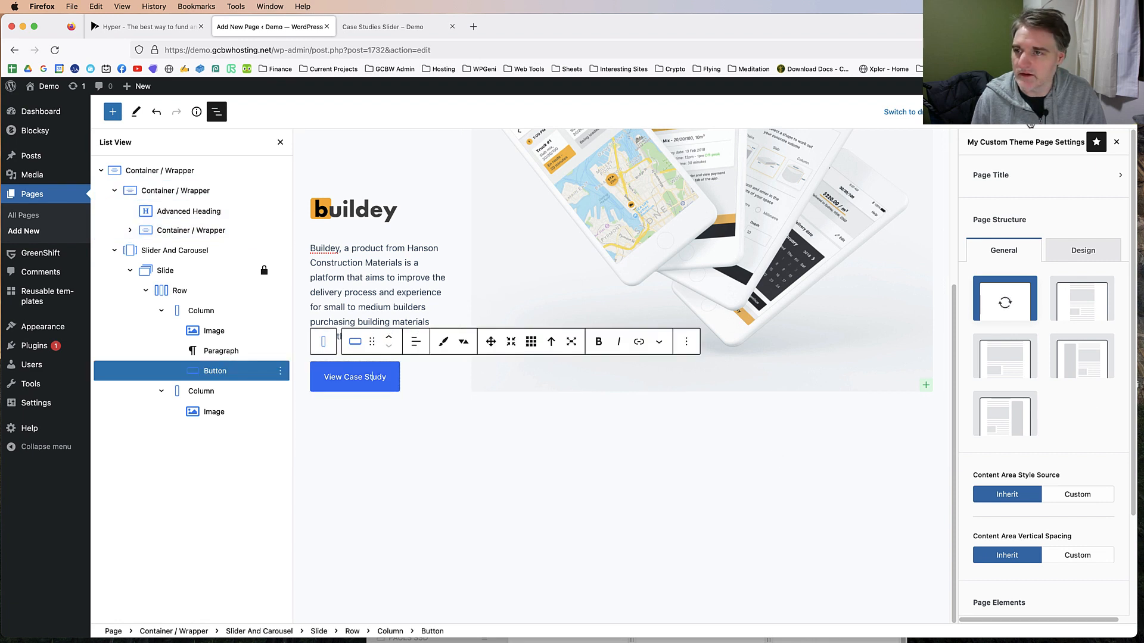
{"action": "left_click", "coordinate": [1052, 112]}
{"action": "scroll", "coordinate": [1061, 381], "scroll_direction": "down", "scroll_amount": 1}
{"action": "left_click", "coordinate": [1032, 414]}
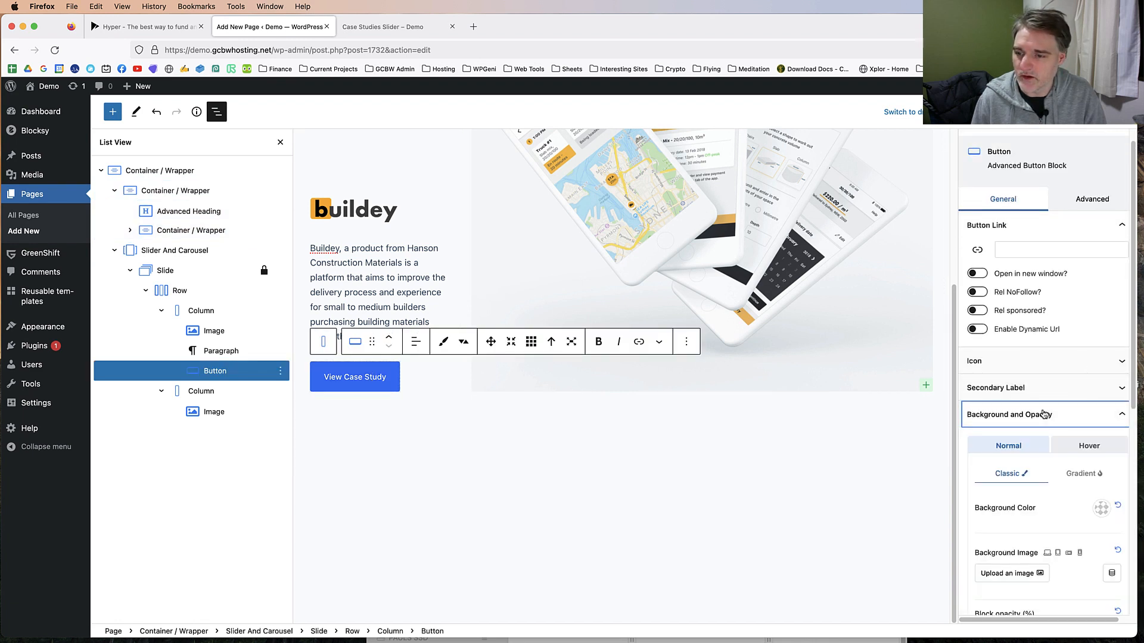
{"action": "scroll", "coordinate": [1049, 429], "scroll_direction": "down", "scroll_amount": 2}
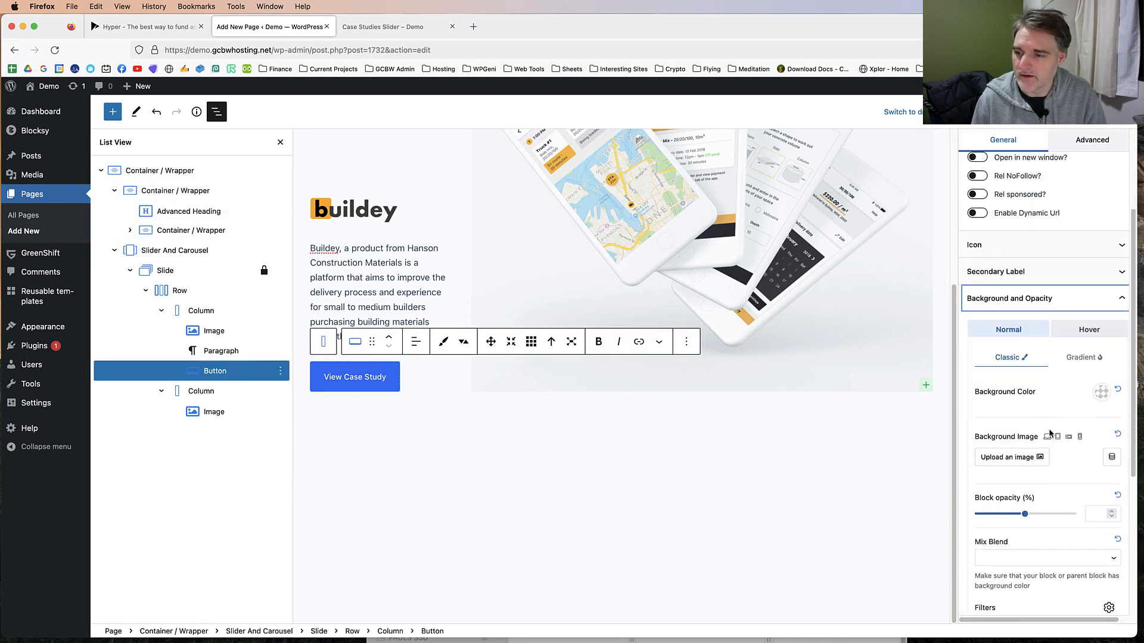
{"action": "left_click", "coordinate": [1118, 392]}
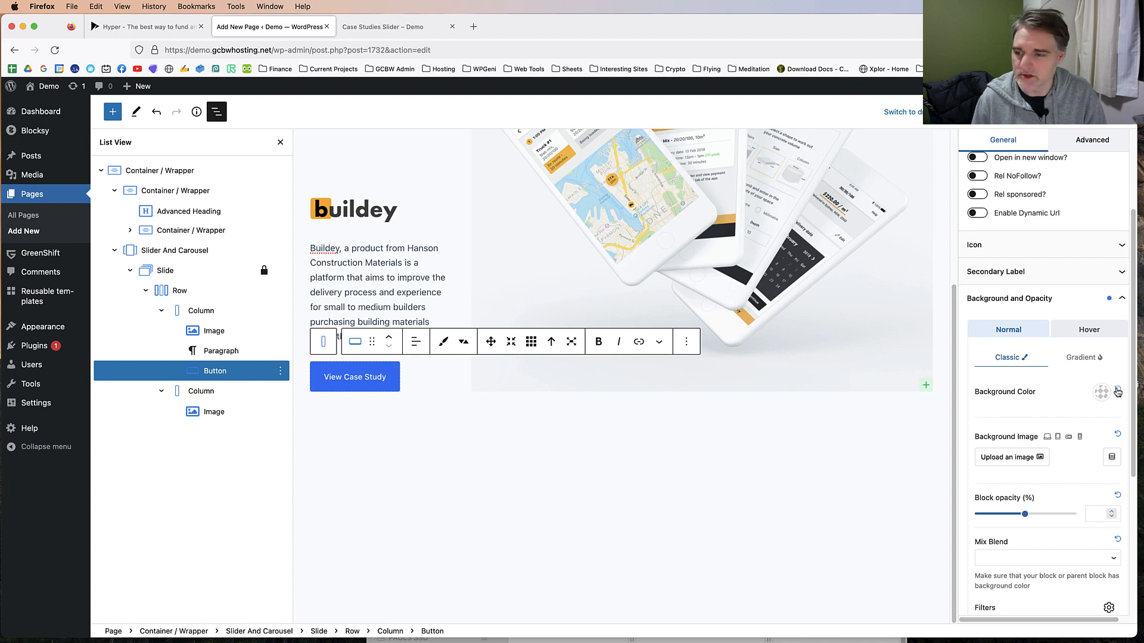
{"action": "left_click", "coordinate": [1103, 393]}
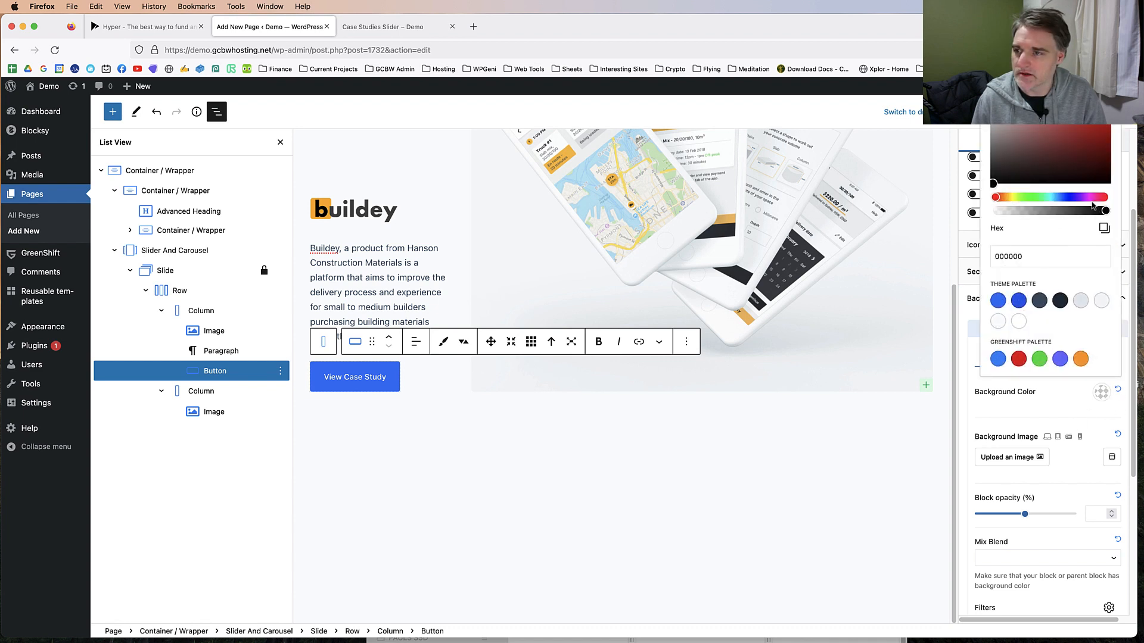
{"action": "left_click_drag", "start_coordinate": [1106, 211], "coordinate": [950, 214]}
{"action": "left_click", "coordinate": [1059, 410]}
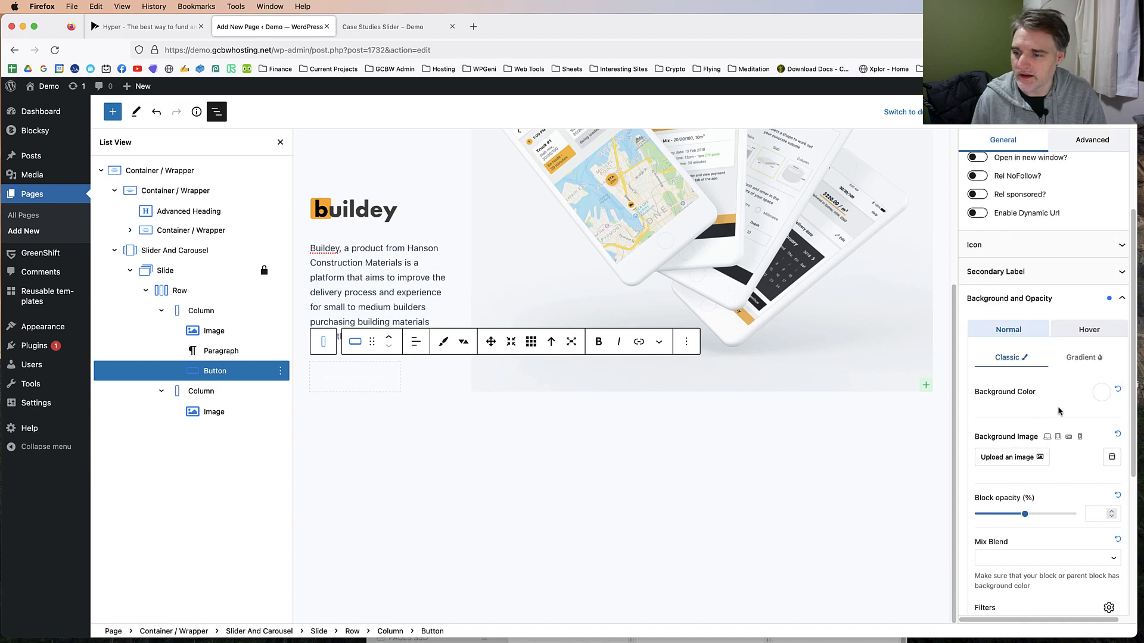
Step: Set the View Case Study button's text colour to the copied hex value 25bcac
{"action": "scroll", "coordinate": [1059, 413], "scroll_direction": "down", "scroll_amount": 1}
{"action": "scroll", "coordinate": [1057, 412], "scroll_direction": "down", "scroll_amount": 2}
{"action": "scroll", "coordinate": [1057, 419], "scroll_direction": "down", "scroll_amount": 1}
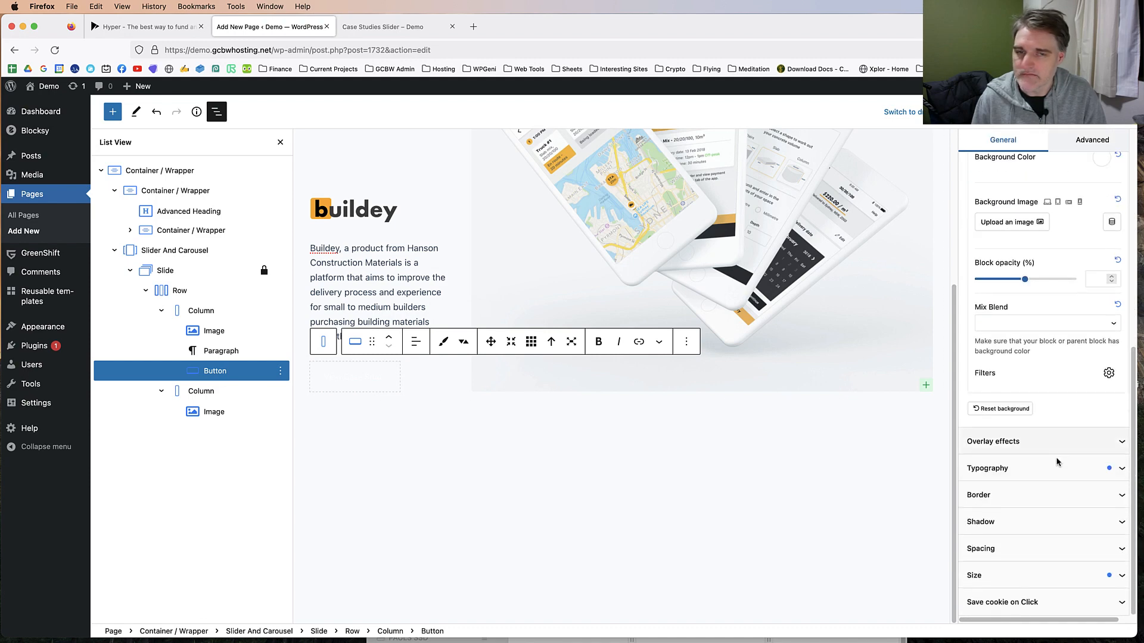
{"action": "left_click", "coordinate": [1052, 465]}
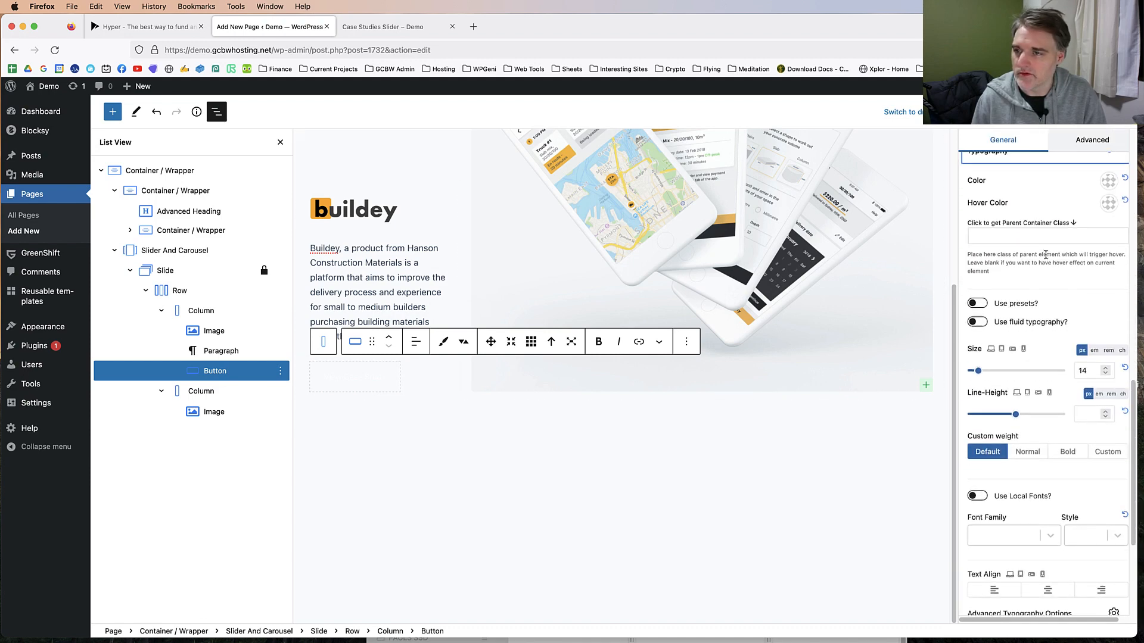
{"action": "left_click", "coordinate": [1108, 227]}
{"action": "double_click", "coordinate": [1020, 412]}
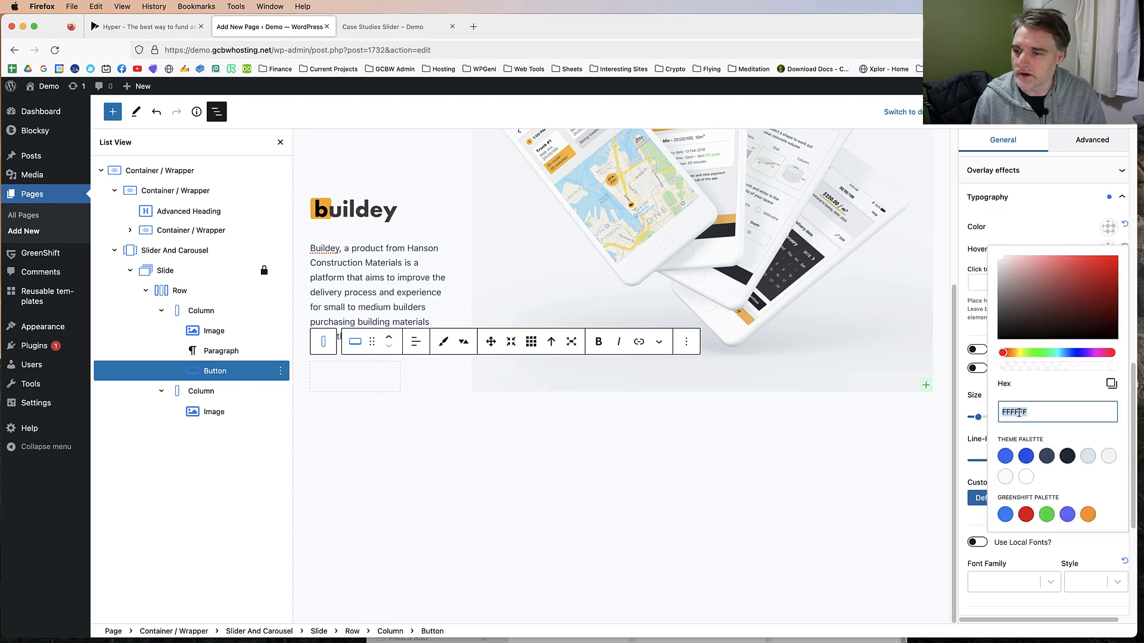
{"action": "key", "text": "super+v"}
{"action": "left_click", "coordinate": [1039, 229]}
Step: Give the View Case Study button a solid border of size 1 on all sides
{"action": "scroll", "coordinate": [1058, 328], "scroll_direction": "down", "scroll_amount": 5}
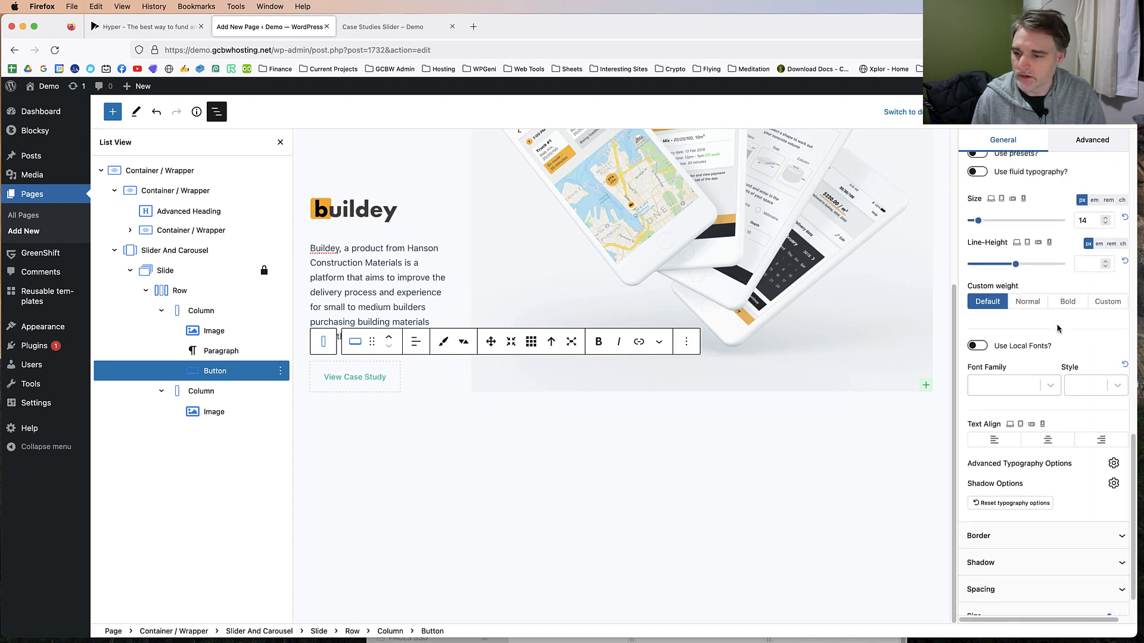
{"action": "left_click", "coordinate": [1046, 495]}
{"action": "scroll", "coordinate": [1045, 449], "scroll_direction": "down", "scroll_amount": 2}
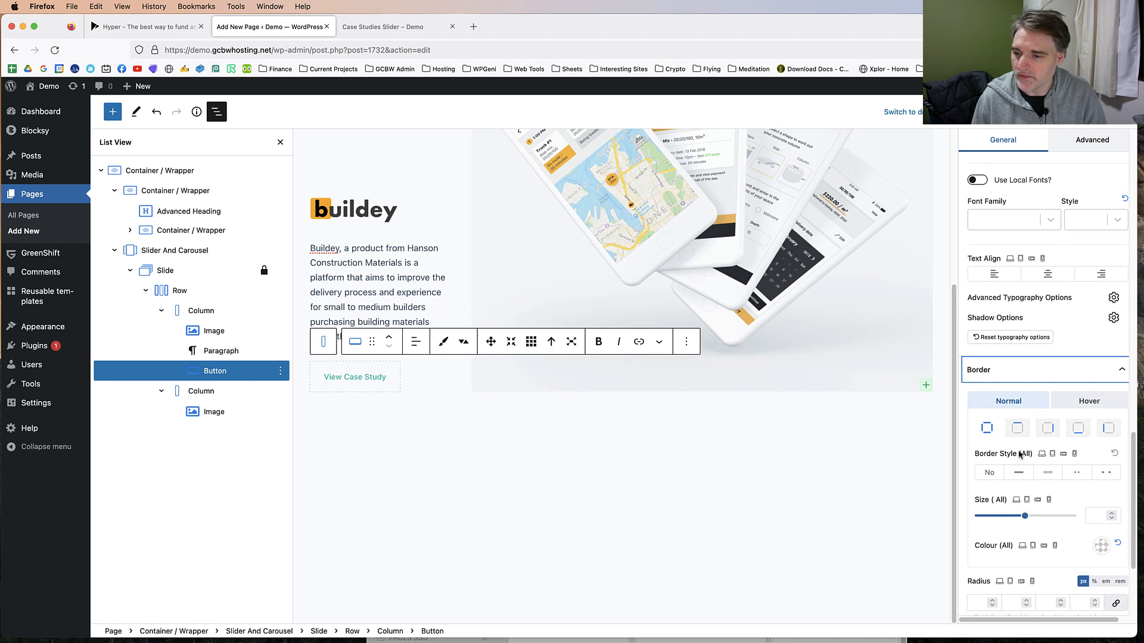
{"action": "left_click", "coordinate": [989, 437]}
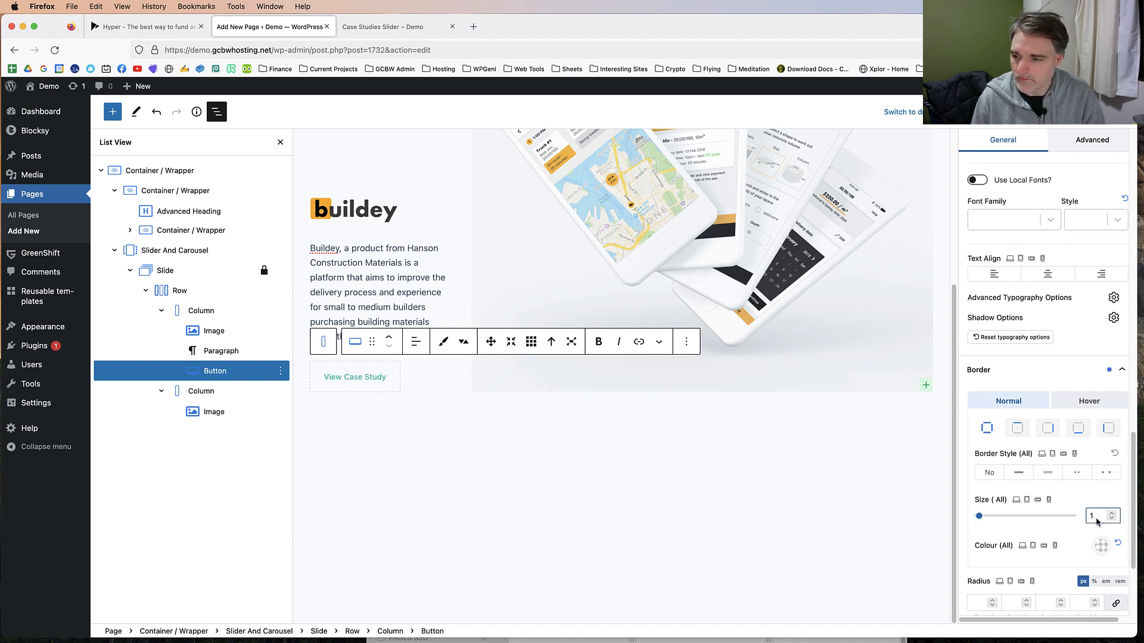
{"action": "left_click", "coordinate": [987, 432]}
{"action": "left_click", "coordinate": [1020, 480]}
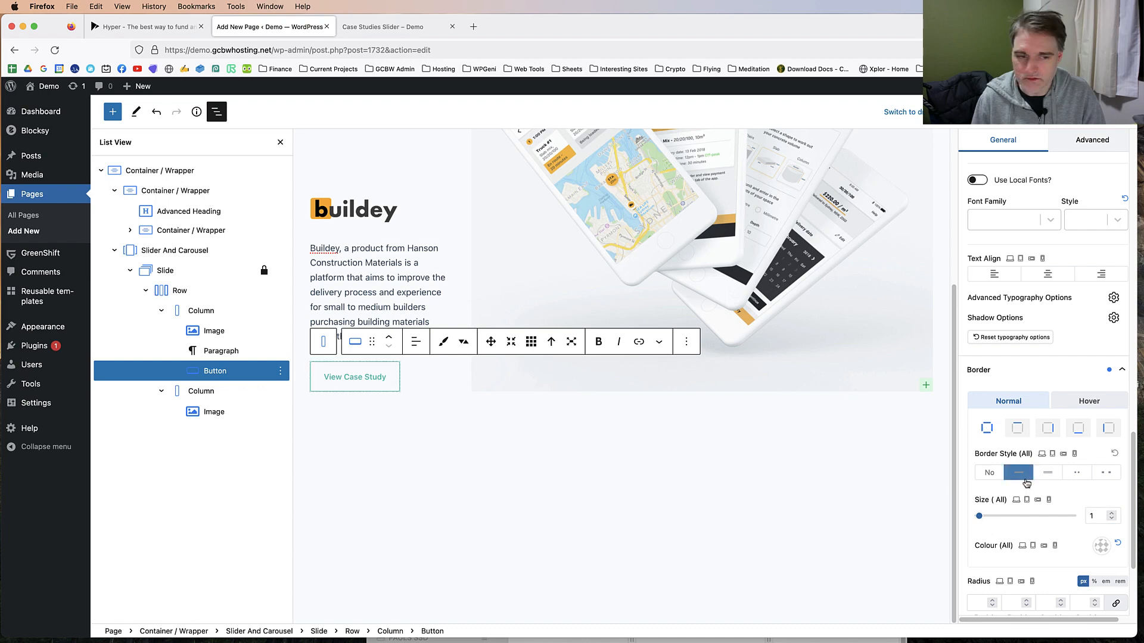
{"action": "scroll", "coordinate": [1021, 479], "scroll_direction": "down", "scroll_amount": 1}
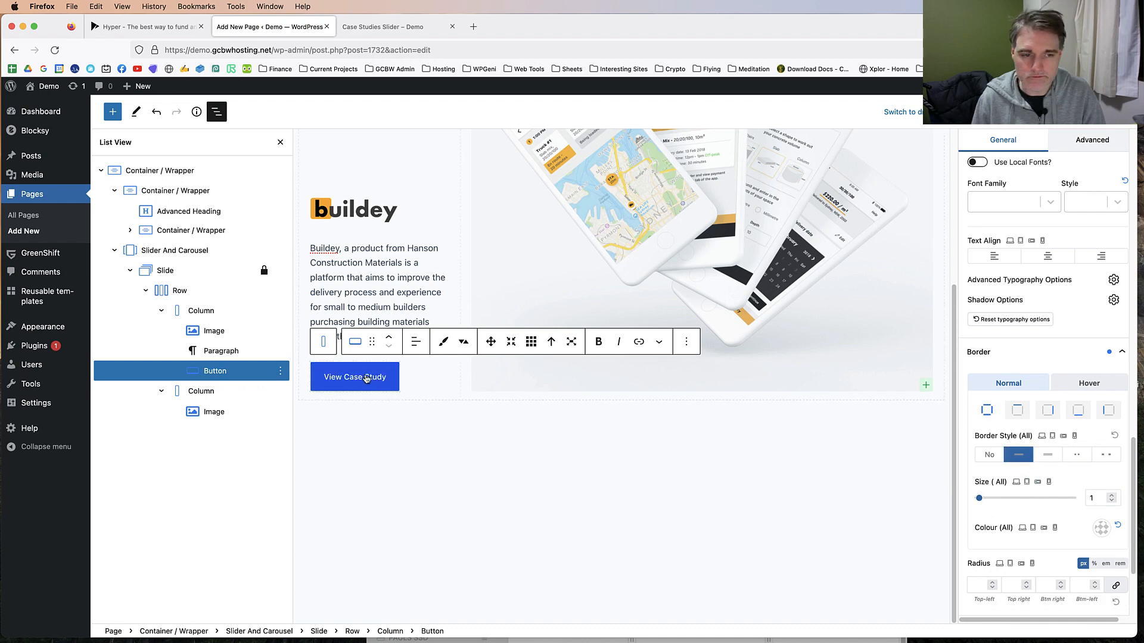
Step: Compare the live Case Studies Slider page with the Hyper site's outlined View Case Study button
{"action": "left_click", "coordinate": [381, 26]}
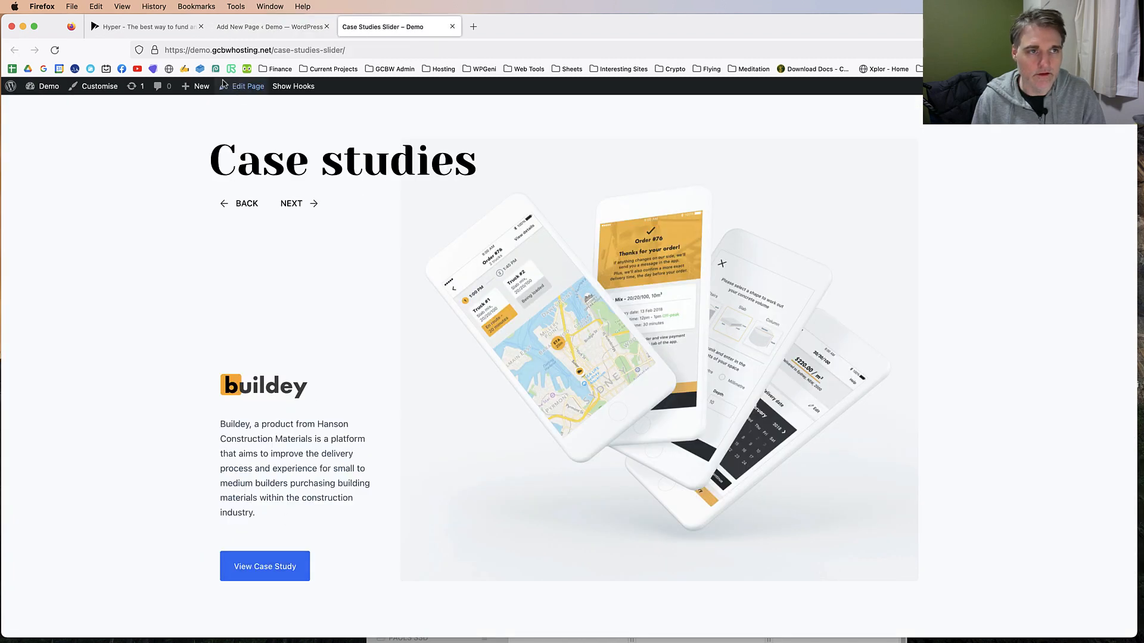
{"action": "left_click", "coordinate": [179, 28]}
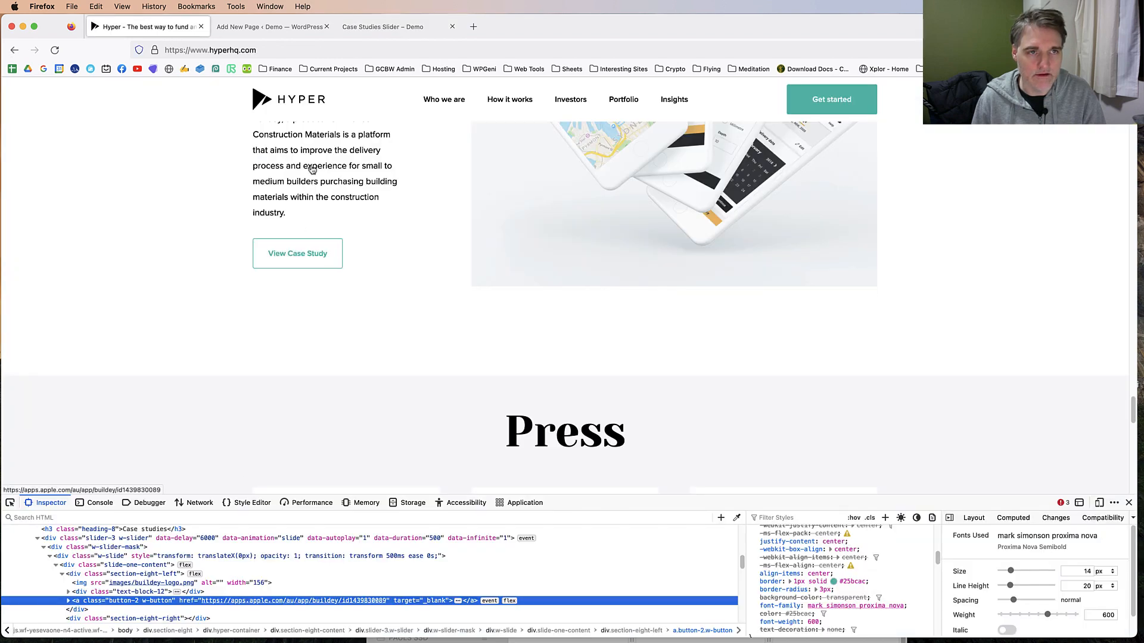
{"action": "left_click", "coordinate": [381, 26]}
Step: Back in the page editor, set the View Case Study button's hover background colour to the copied hex value 25bcac
{"action": "left_click", "coordinate": [269, 26]}
{"action": "scroll", "coordinate": [1045, 370], "scroll_direction": "up", "scroll_amount": 10}
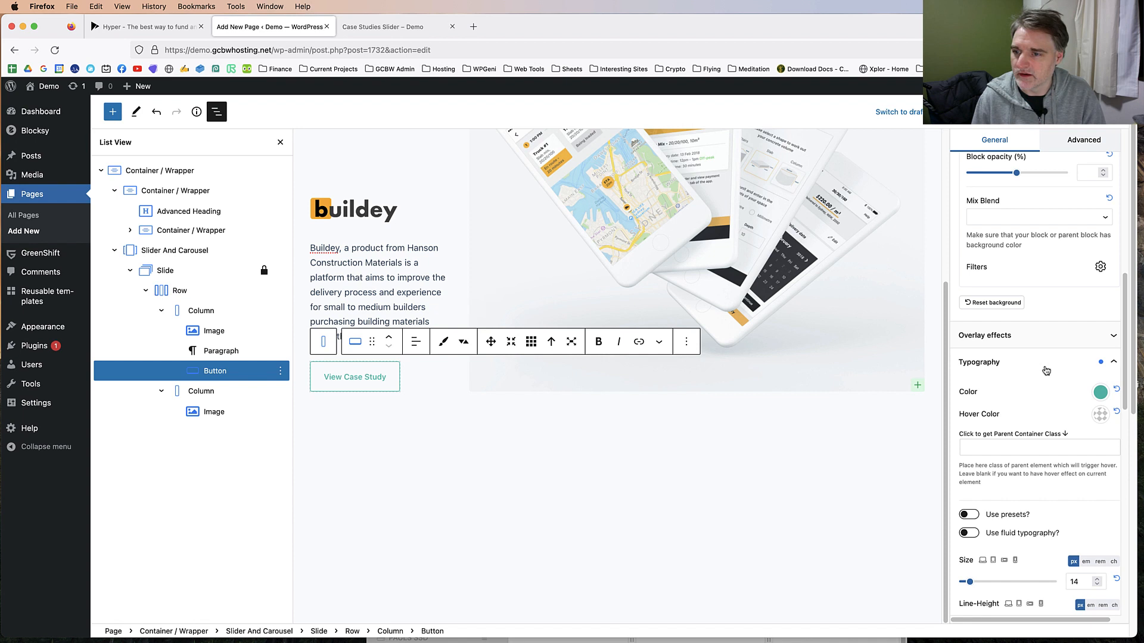
{"action": "scroll", "coordinate": [1067, 310], "scroll_direction": "up", "scroll_amount": 8}
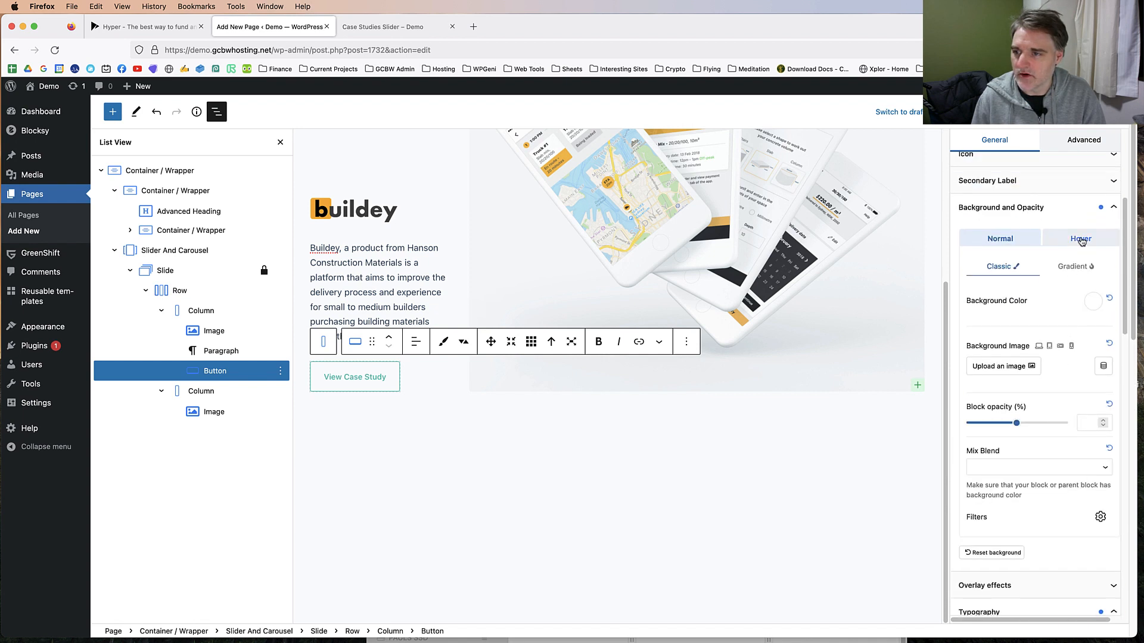
{"action": "left_click", "coordinate": [1082, 240]}
{"action": "left_click", "coordinate": [1102, 297]}
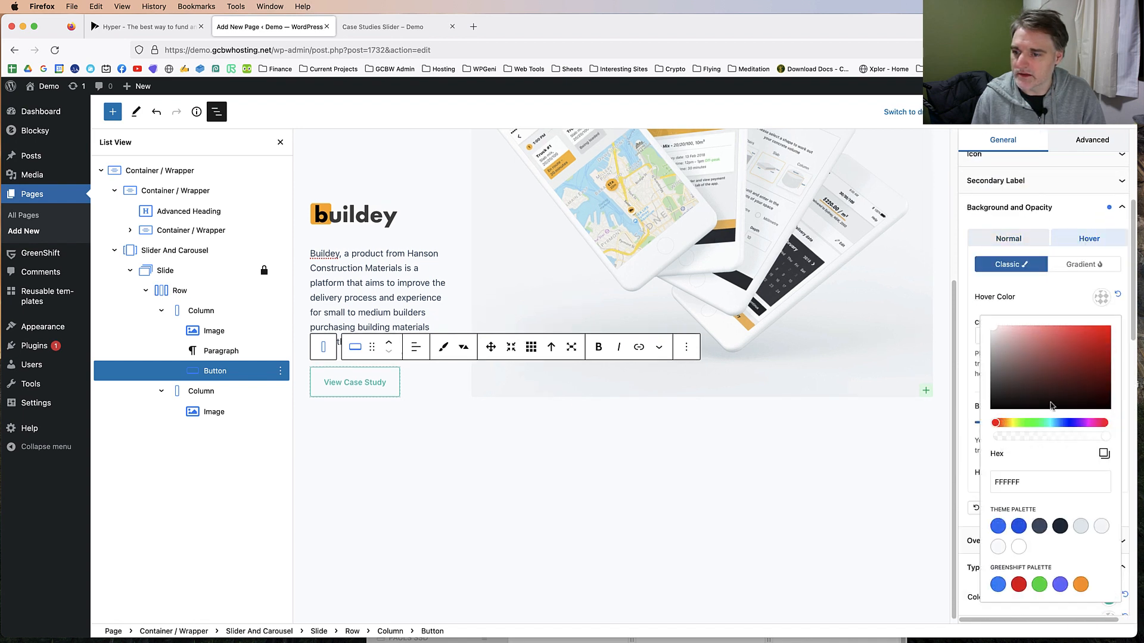
{"action": "double_click", "coordinate": [1020, 479]}
{"action": "key", "text": "super+v"}
{"action": "left_click", "coordinate": [1047, 290]}
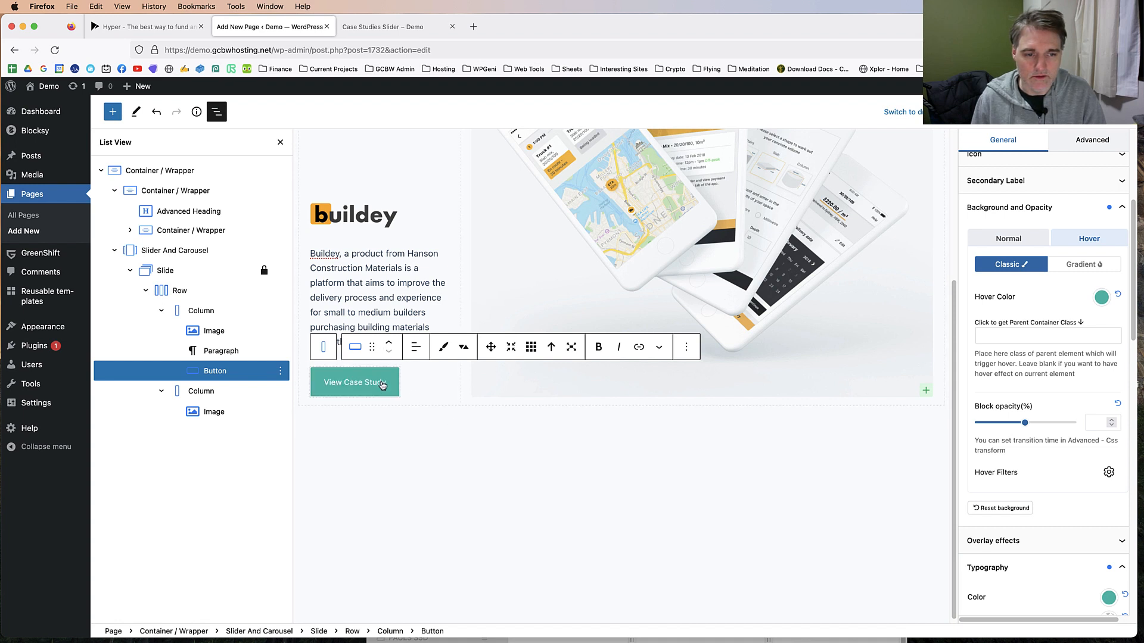
{"action": "left_click", "coordinate": [406, 435]}
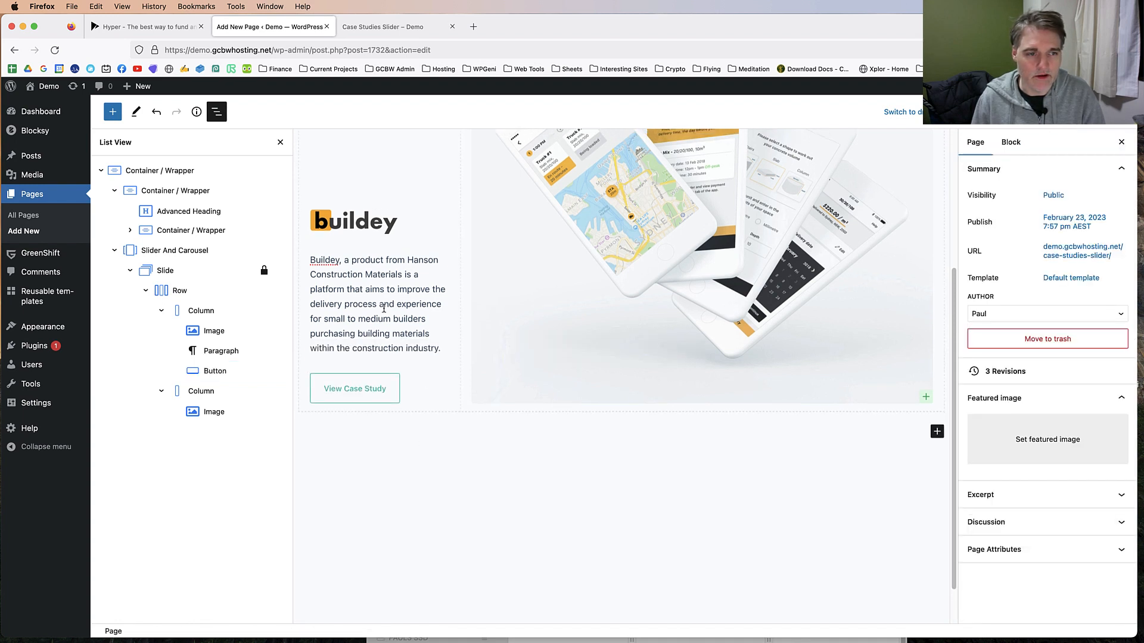
Step: Open the Slider And Carousel block's custom control settings and select the common parent class gs-slider-root
{"action": "left_click", "coordinate": [159, 170]}
{"action": "left_click", "coordinate": [194, 253]}
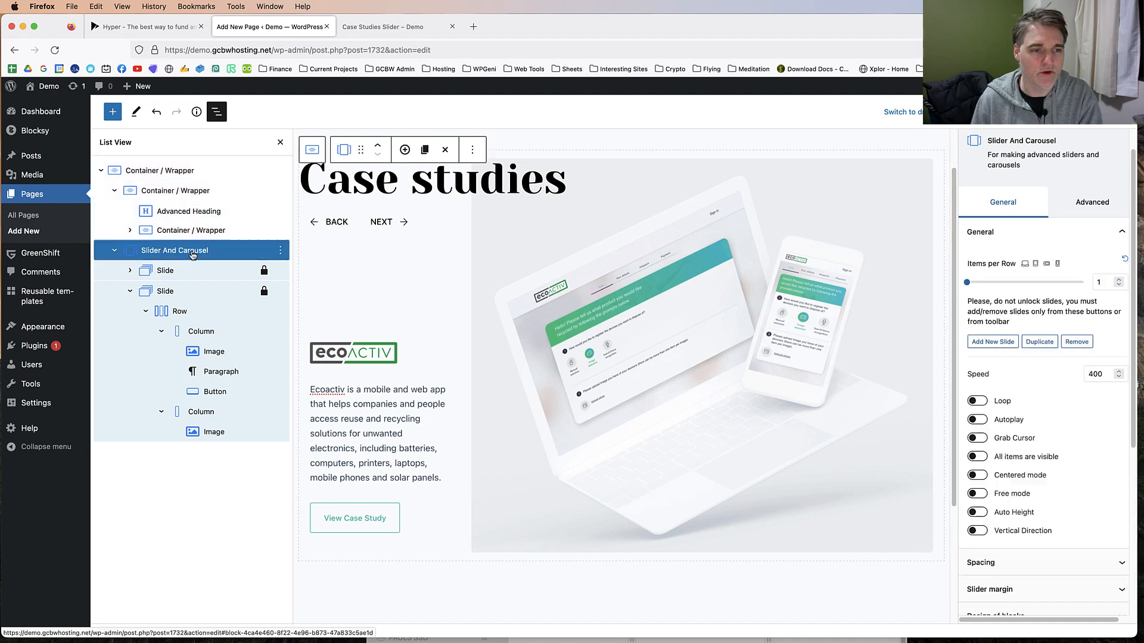
{"action": "scroll", "coordinate": [1039, 506], "scroll_direction": "down", "scroll_amount": 10}
{"action": "left_click", "coordinate": [1031, 481]}
{"action": "scroll", "coordinate": [1034, 506], "scroll_direction": "down", "scroll_amount": 3}
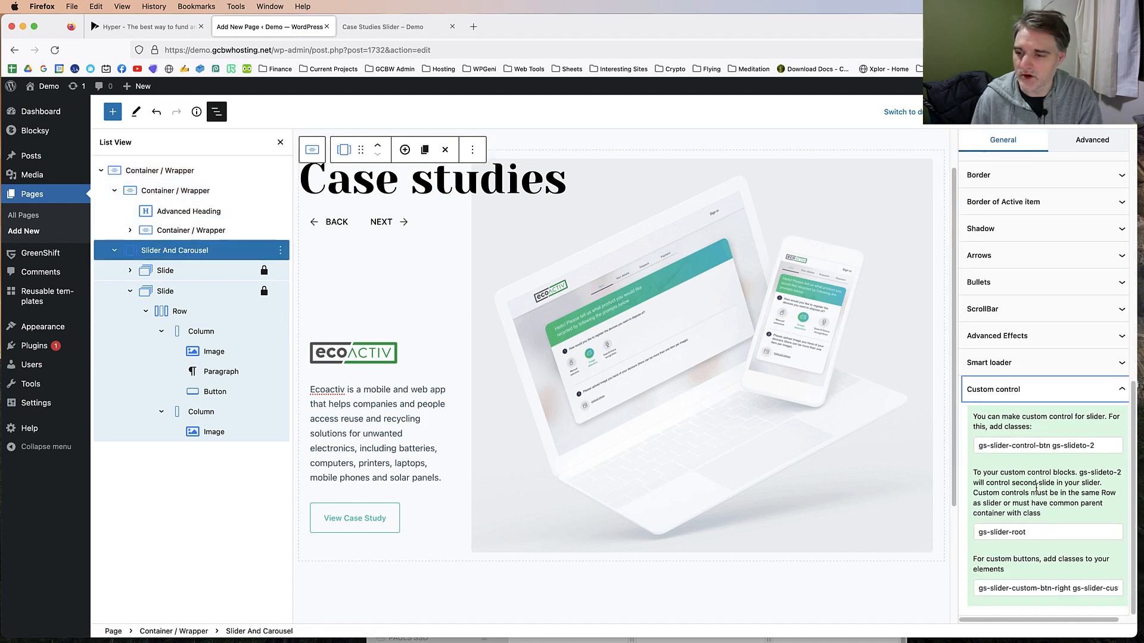
{"action": "triple_click", "coordinate": [1020, 532]}
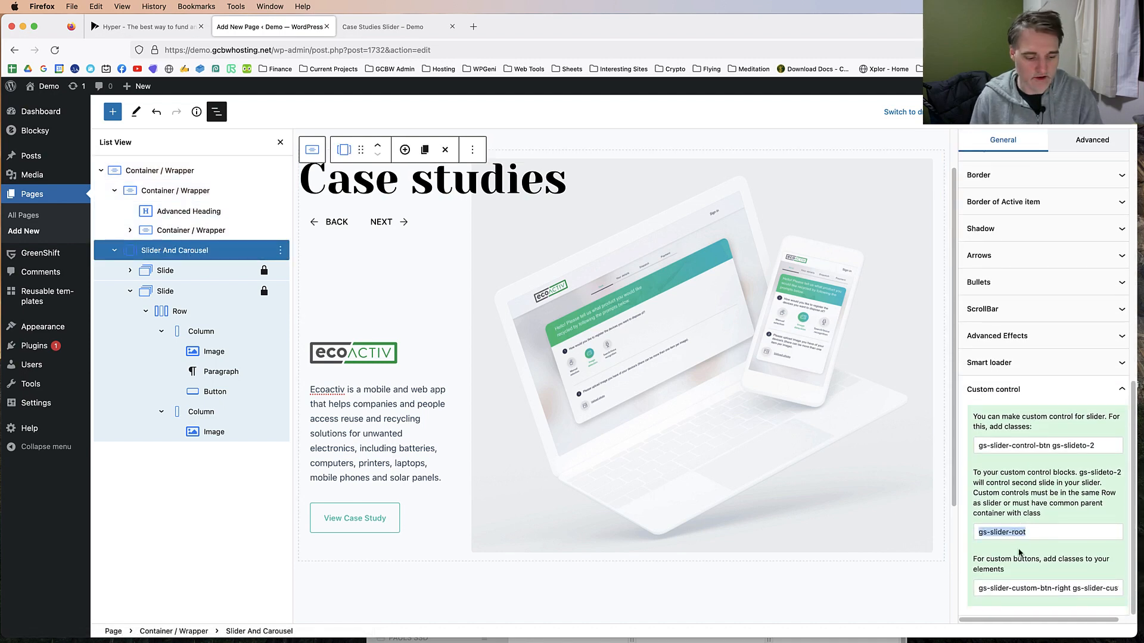
Step: Test the NEXT control on the live Case Studies Slider page and compare its layout with the Hyper site's slider
{"action": "key", "text": "ctrl+Tab"}
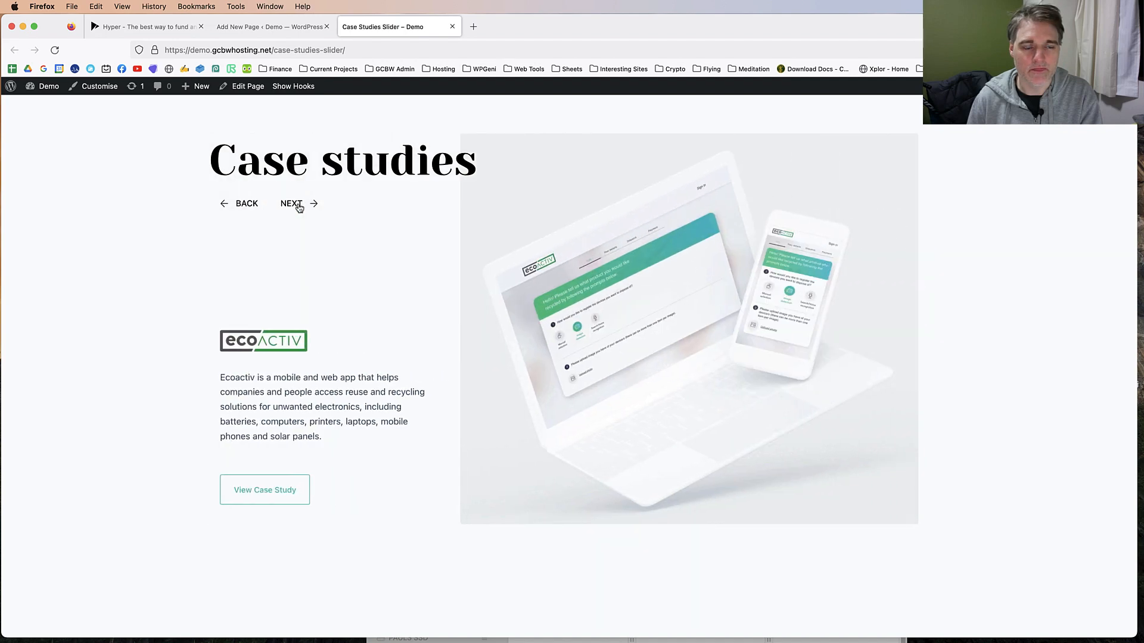
{"action": "left_click", "coordinate": [299, 205]}
{"action": "left_click", "coordinate": [157, 28]}
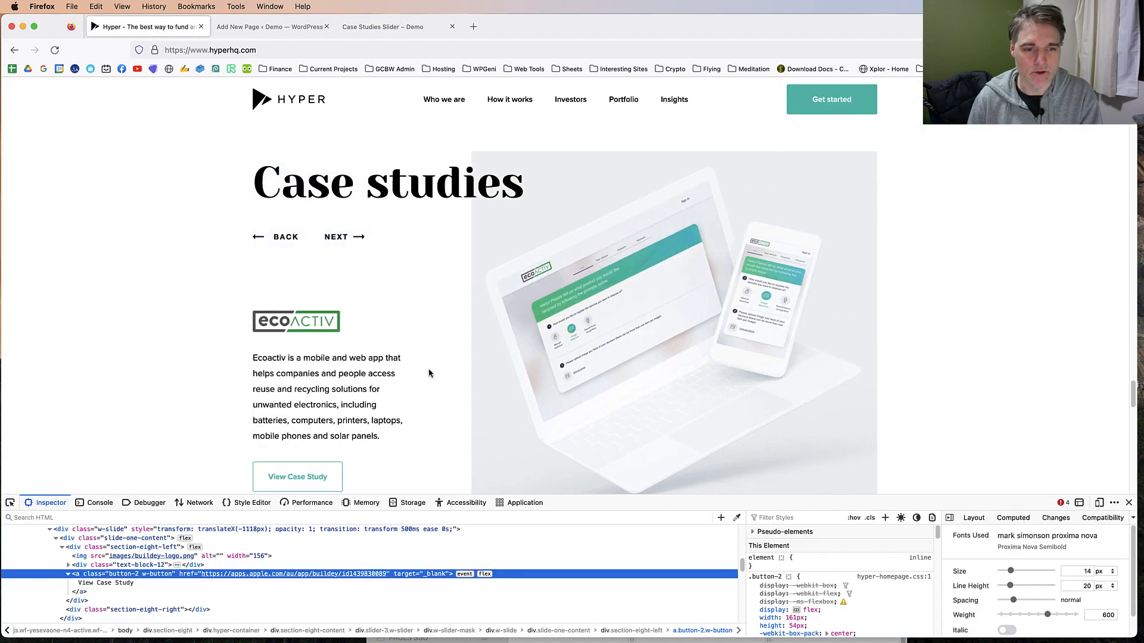
{"action": "key", "text": "ctrl+Tab"}
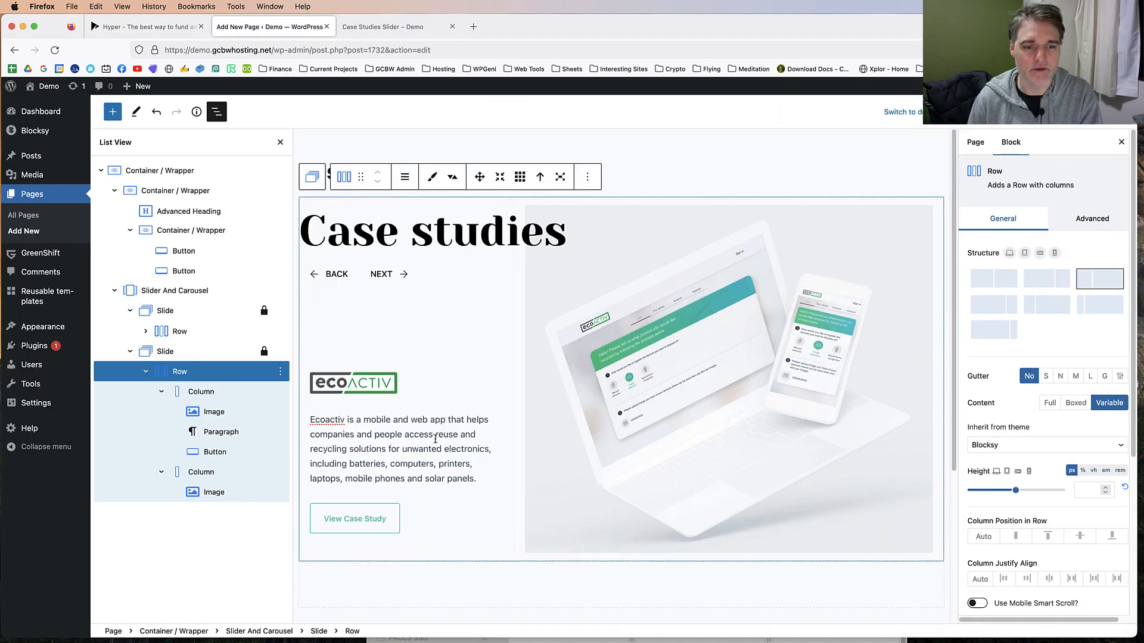
{"action": "left_click", "coordinate": [390, 28]}
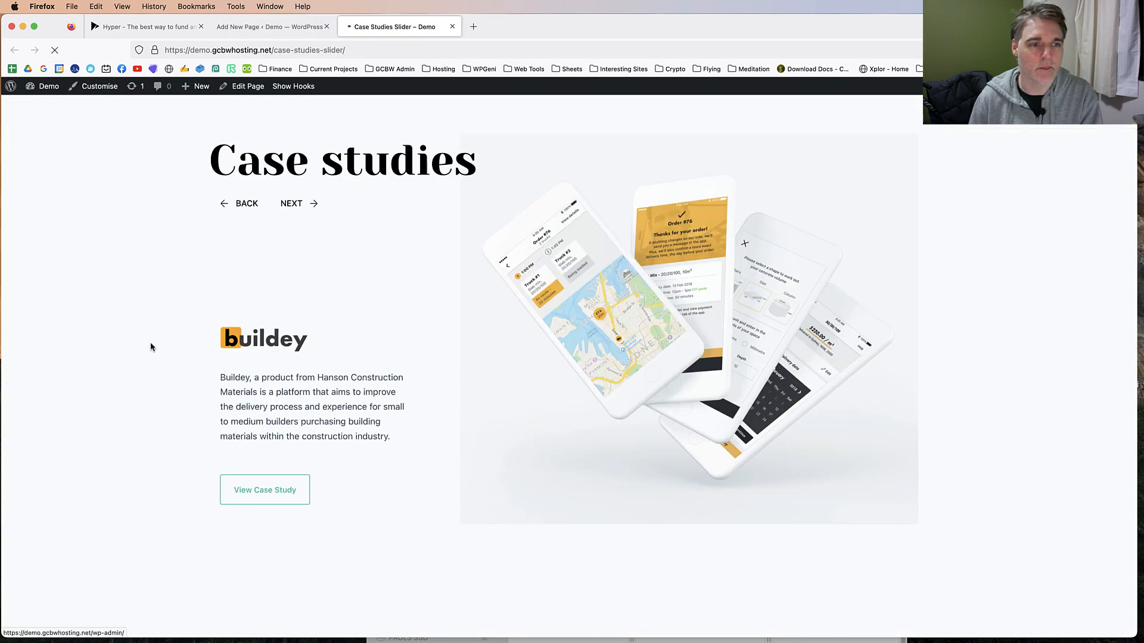
{"action": "key", "text": "ctrl+Tab"}
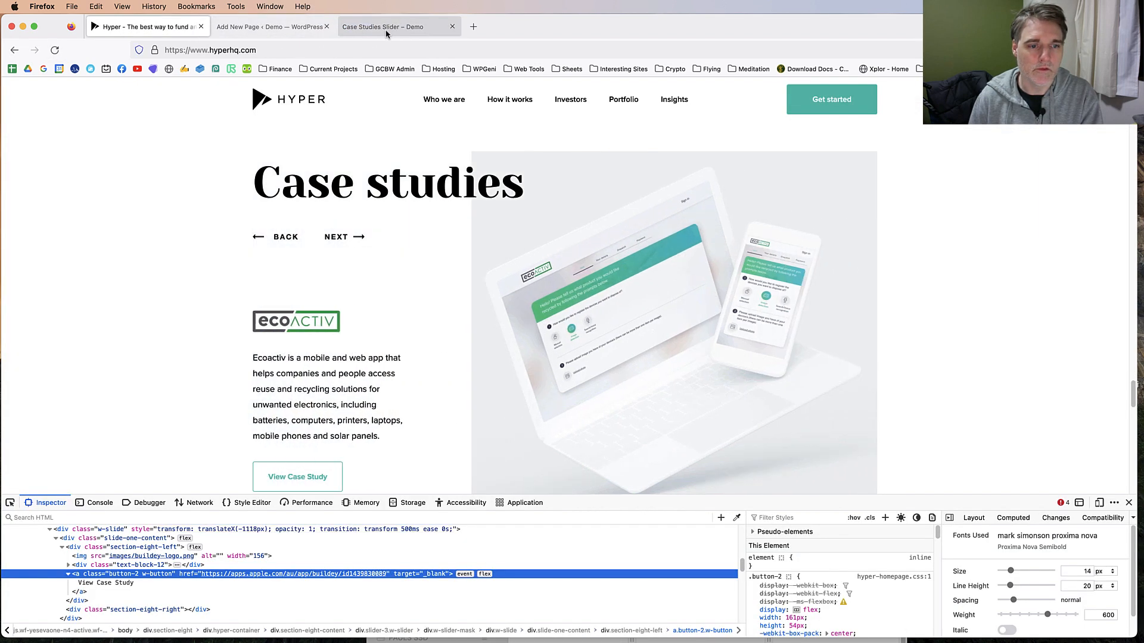
{"action": "left_click", "coordinate": [386, 28]}
Step: Review the live slider's stacked layout in a responsive viewport of 648 × 814
{"action": "mouse_move", "coordinate": [741, 327]}
{"action": "left_mouse_down"}
{"action": "mouse_move", "coordinate": [724, 328]}
{"action": "mouse_move", "coordinate": [769, 330]}
{"action": "mouse_move", "coordinate": [726, 330]}
{"action": "mouse_move", "coordinate": [752, 337]}
{"action": "left_mouse_up"}
{"action": "scroll", "coordinate": [654, 312], "scroll_direction": "down", "scroll_amount": 3}
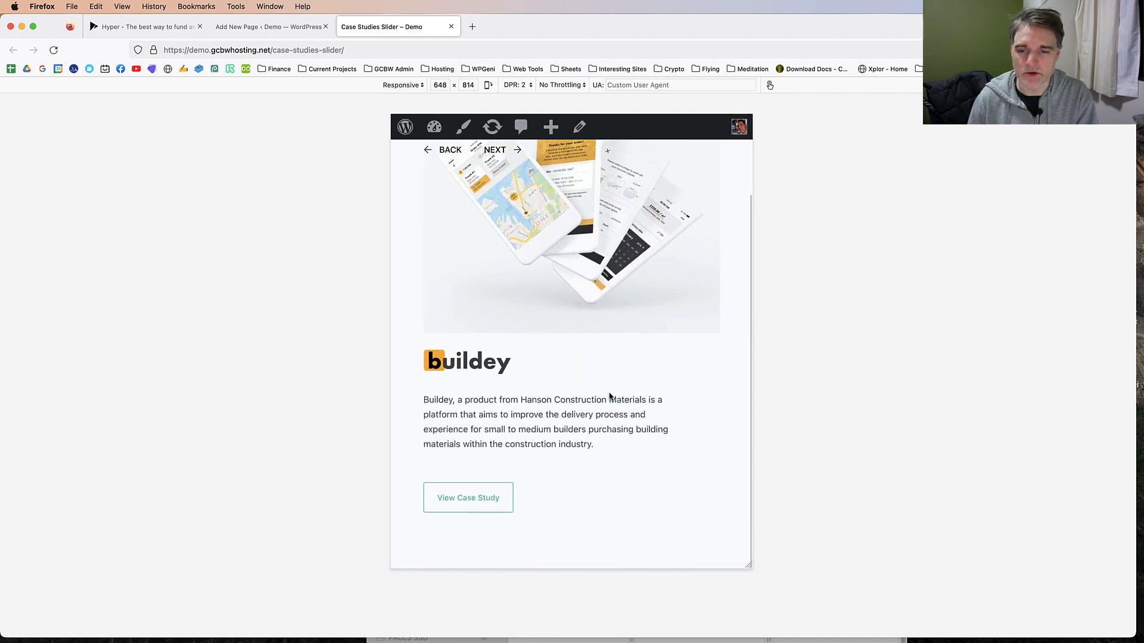
{"action": "scroll", "coordinate": [610, 396], "scroll_direction": "up", "scroll_amount": 1}
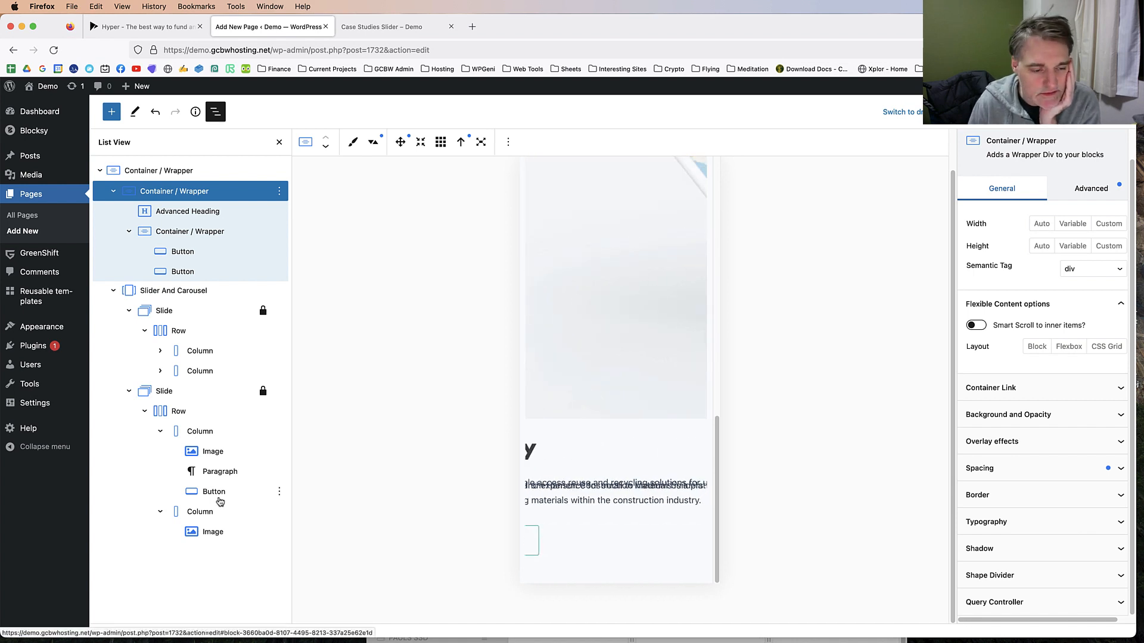
Step: In the page editor, select the second slide's button and review the slider's mobile preview
{"action": "left_click", "coordinate": [215, 499]}
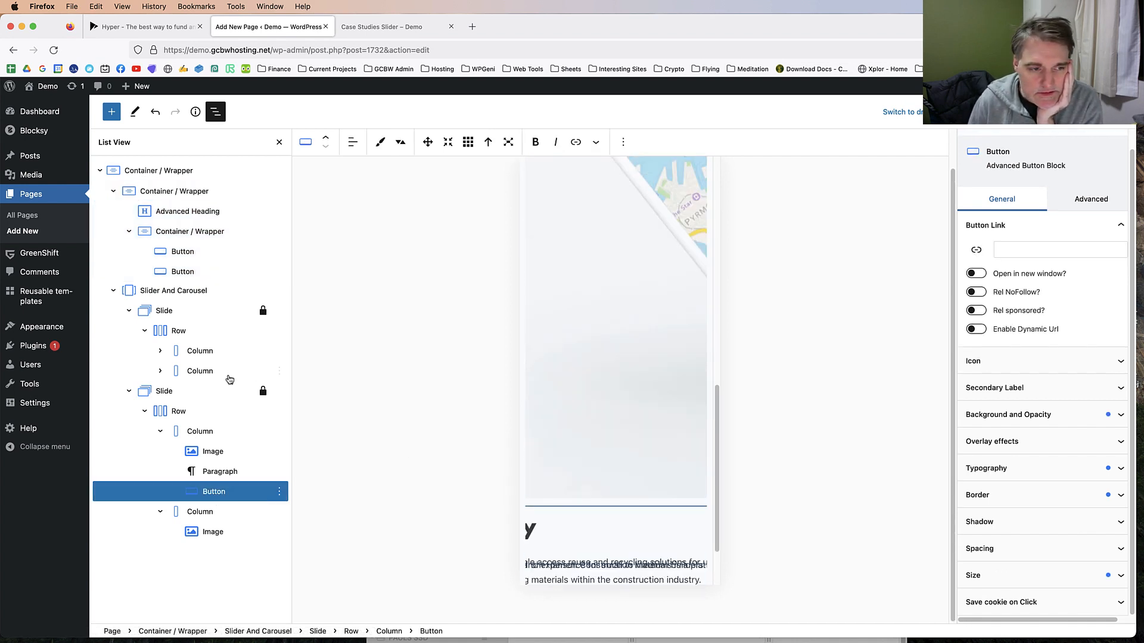
{"action": "scroll", "coordinate": [641, 288], "scroll_direction": "up", "scroll_amount": 5}
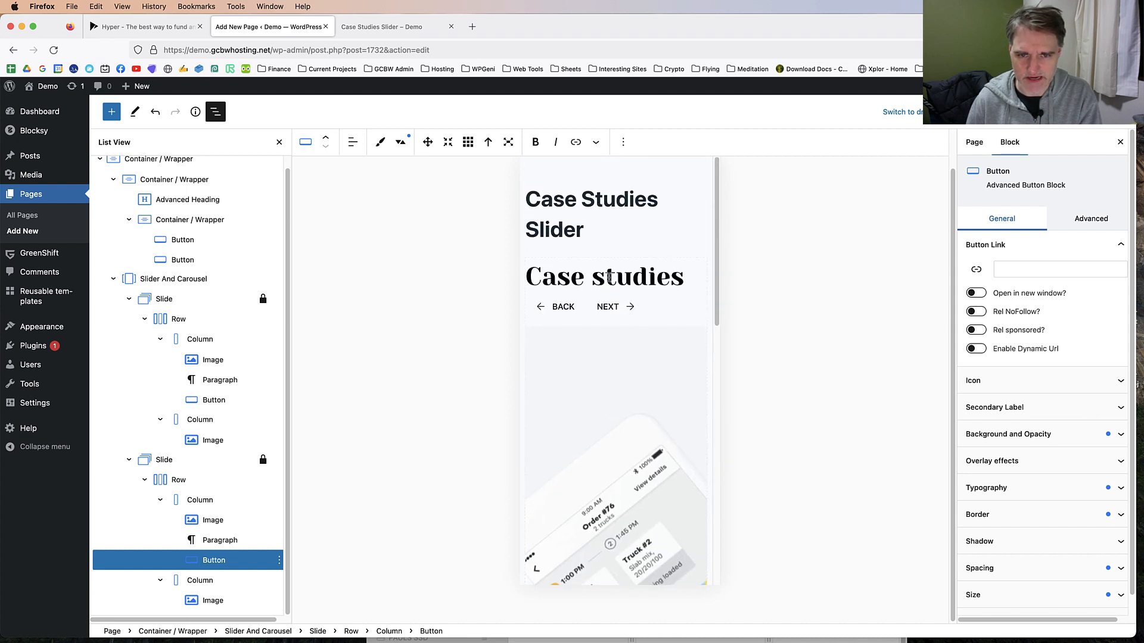
{"action": "scroll", "coordinate": [609, 277], "scroll_direction": "up", "scroll_amount": 1}
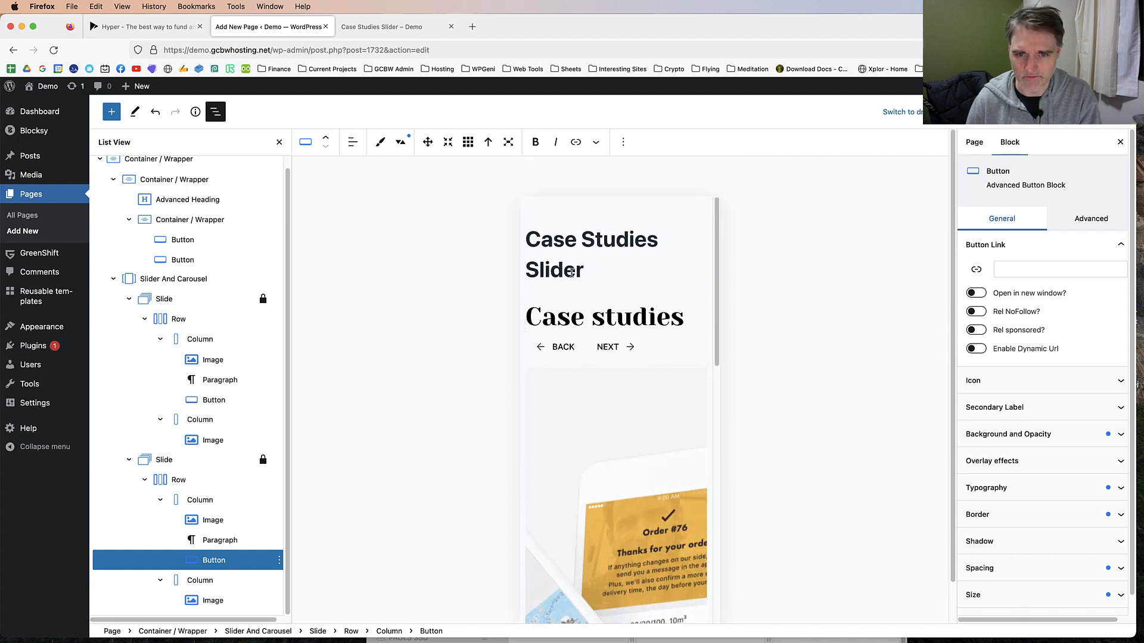
Step: On the Hyper site, move the Case studies slider forward and back to review the original section
{"action": "left_click", "coordinate": [338, 270]}
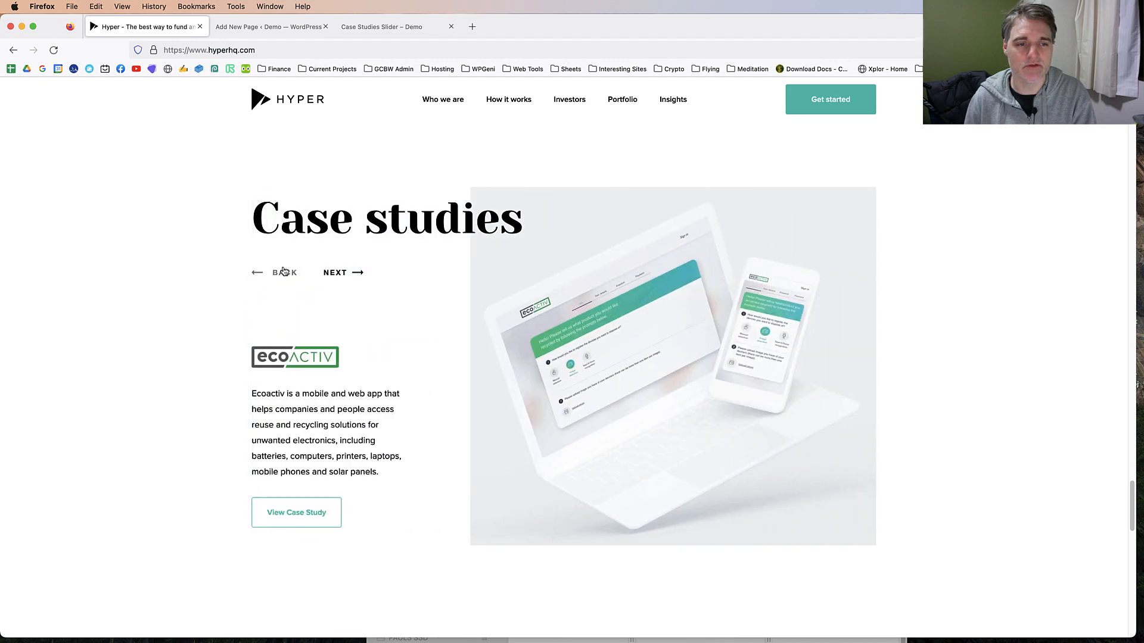
{"action": "left_click", "coordinate": [283, 270]}
{"action": "scroll", "coordinate": [146, 197], "scroll_direction": "up", "scroll_amount": 1}
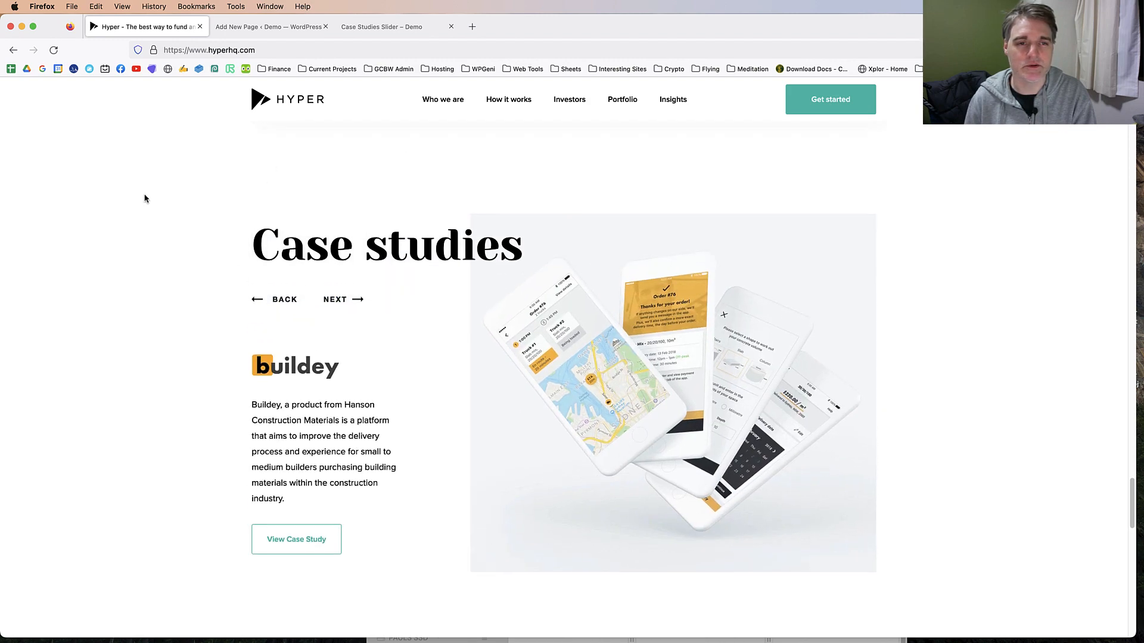
{"action": "scroll", "coordinate": [171, 246], "scroll_direction": "down", "scroll_amount": 4}
{"action": "scroll", "coordinate": [200, 140], "scroll_direction": "up", "scroll_amount": 1}
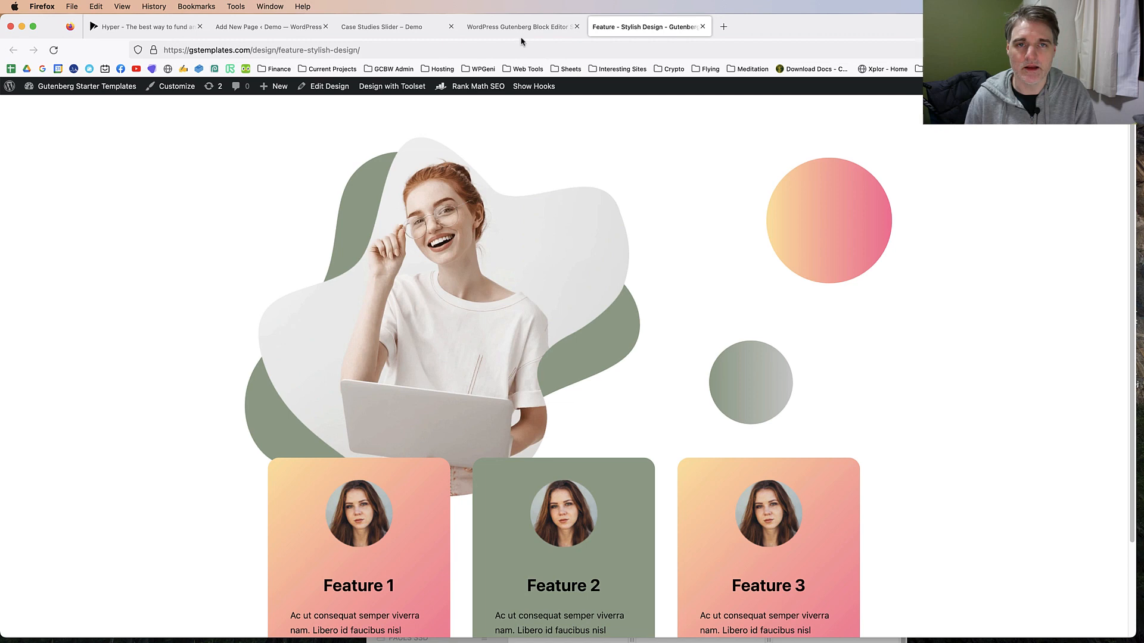
Step: Switch to the Gutenberg Starter Templates library and download the Feature – Stylish Design template as a JSON zip
{"action": "left_click", "coordinate": [516, 27]}
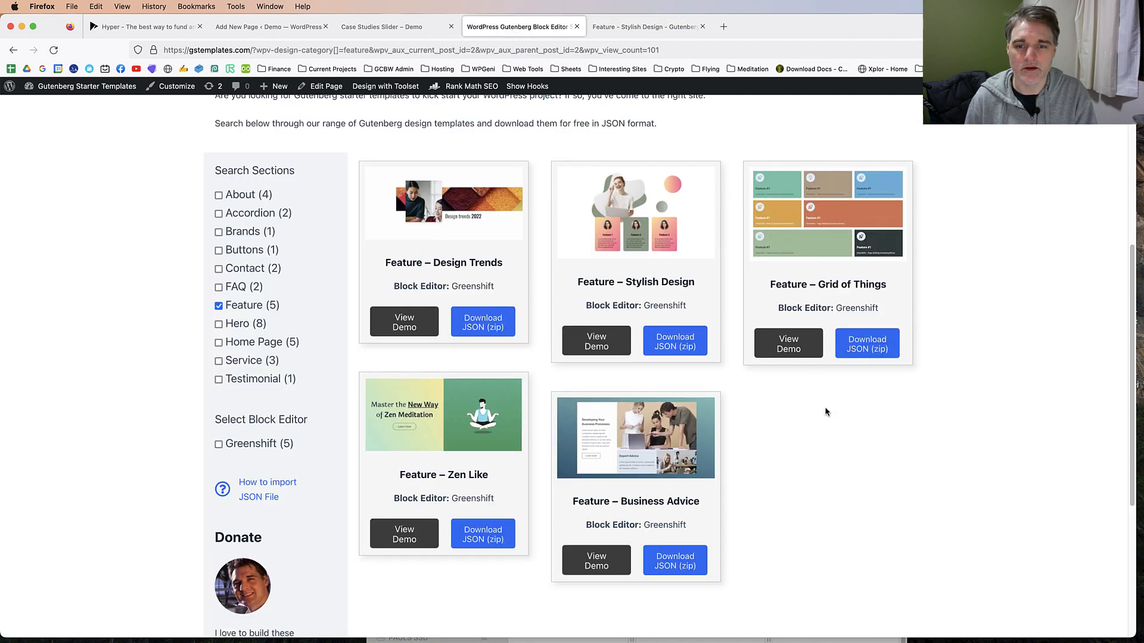
{"action": "left_click", "coordinate": [677, 335]}
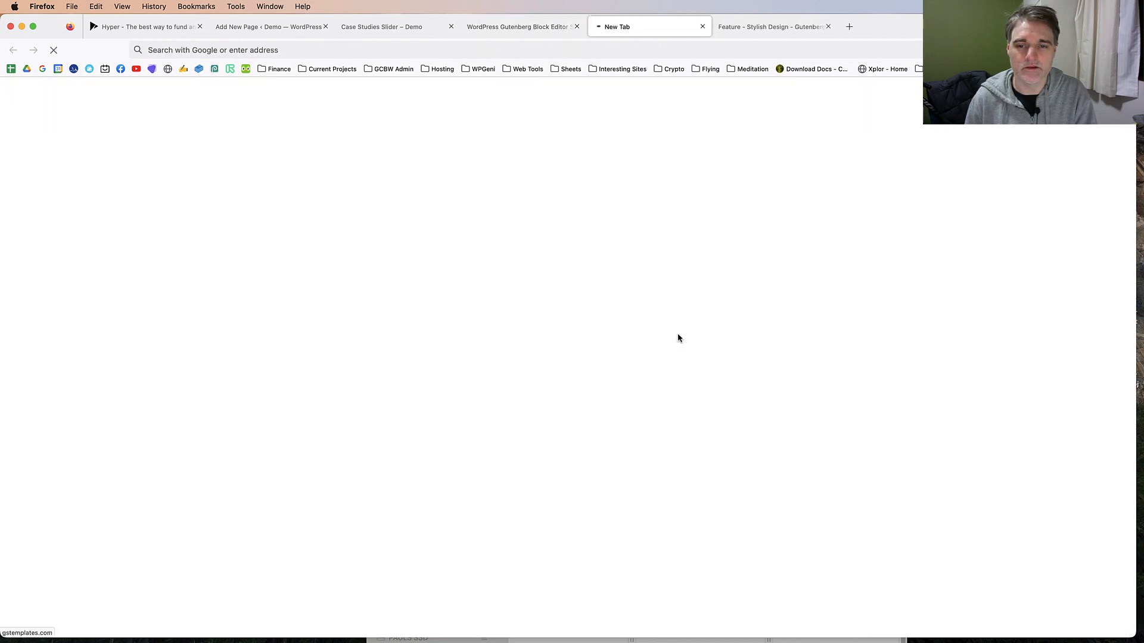